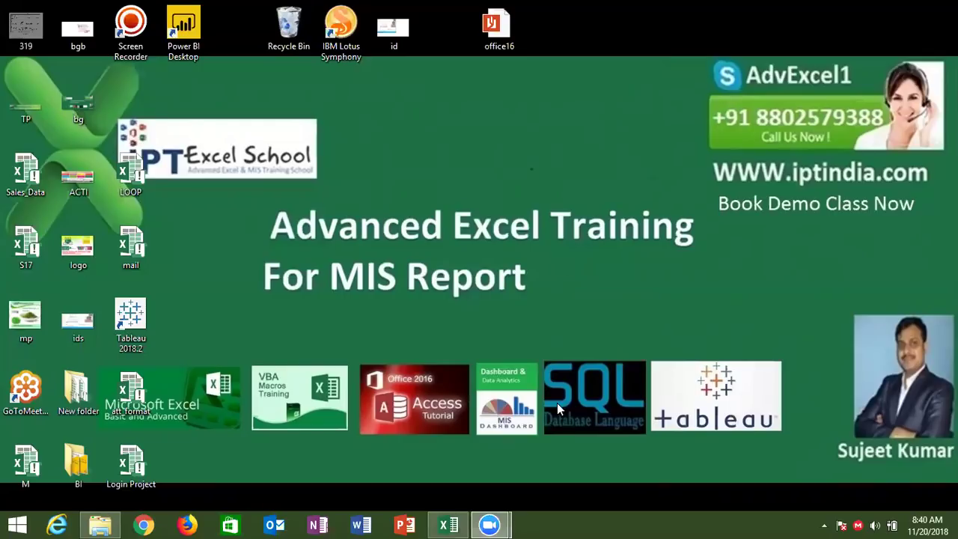
Open the Class_file workbook from Excel's recent workbooks list.
left_click(449, 524)
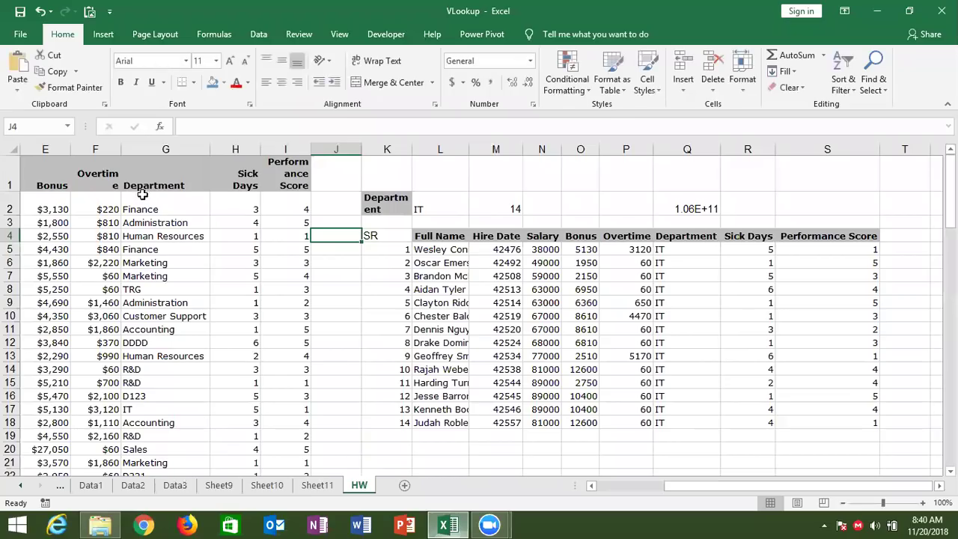
left_click(23, 34)
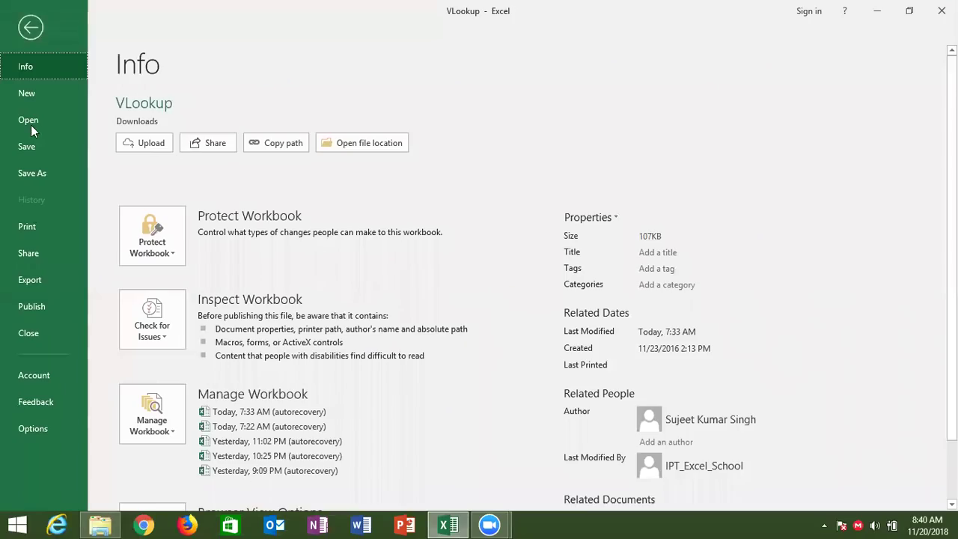
left_click(30, 123)
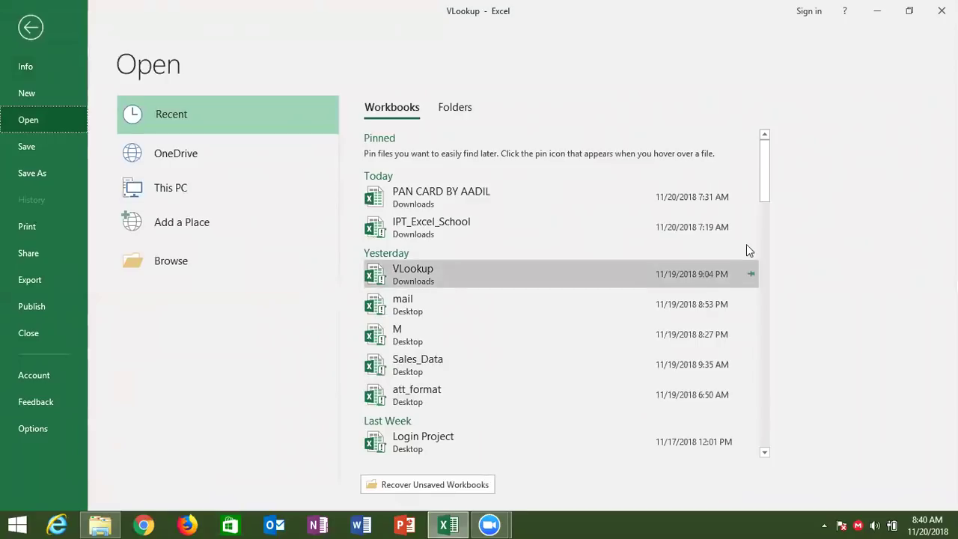
left_click_drag(764, 193, 764, 238)
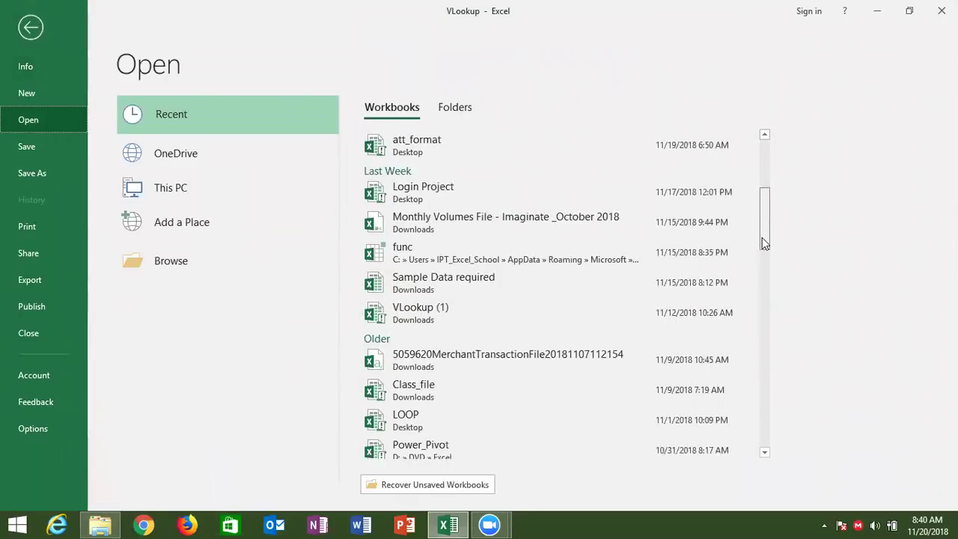
left_click(534, 370)
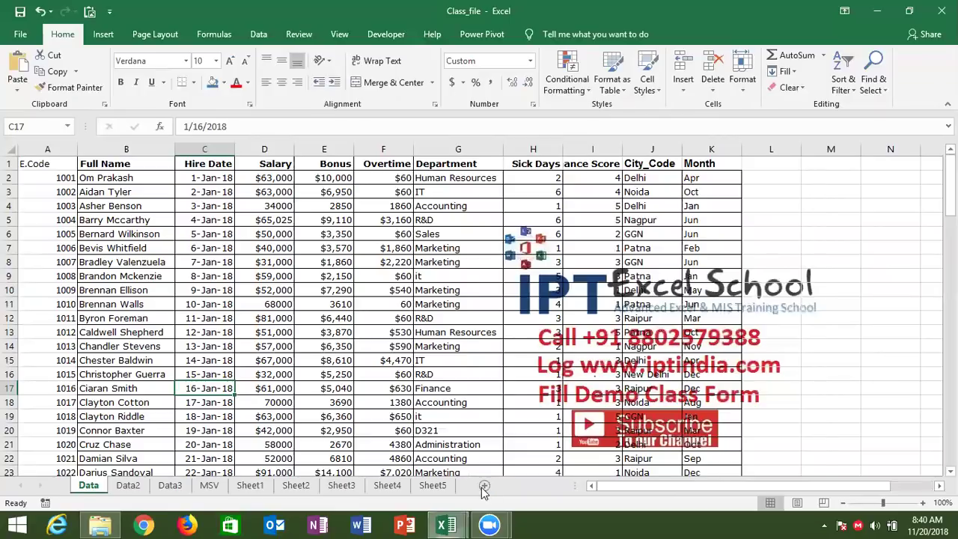
Insert a new blank worksheet, Sheet6, into Class_file.
left_click(485, 485)
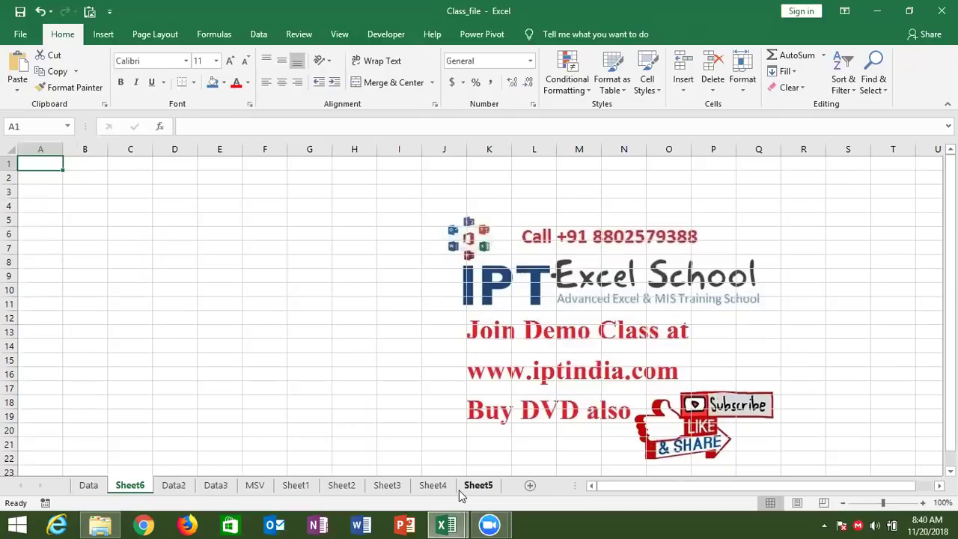
left_click(334, 414)
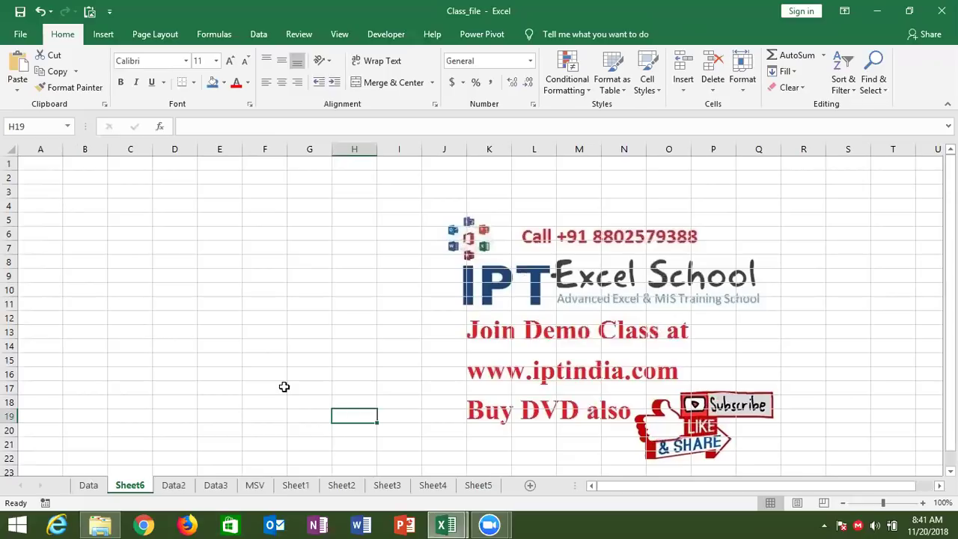
Enter 2541 in cell A1 of Sheet6, discarding an initial 1532 entry.
left_click(37, 150)
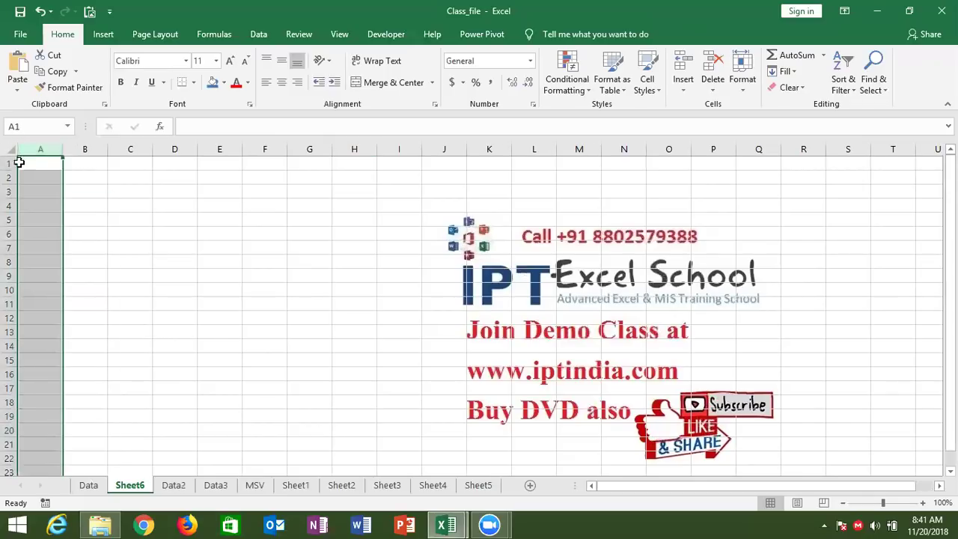
left_click(10, 163)
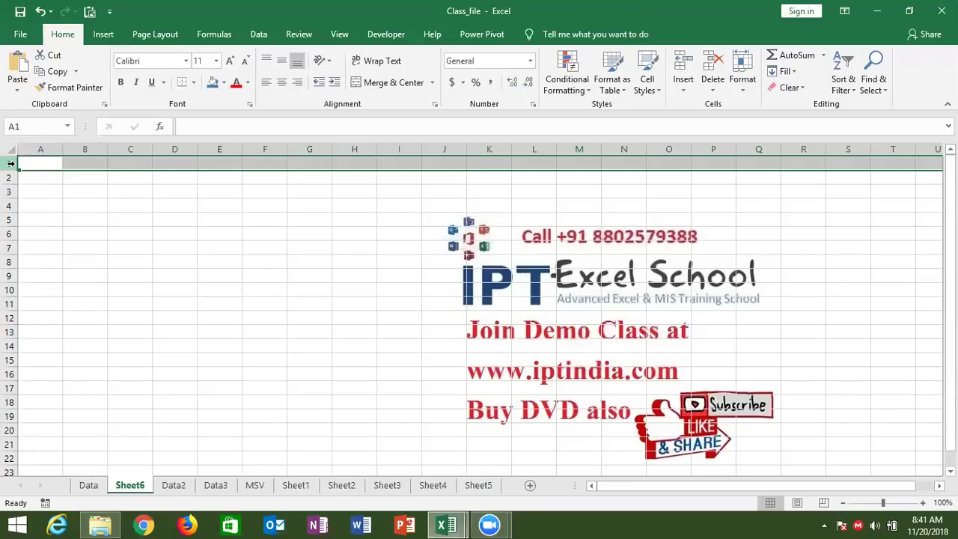
left_click(29, 162)
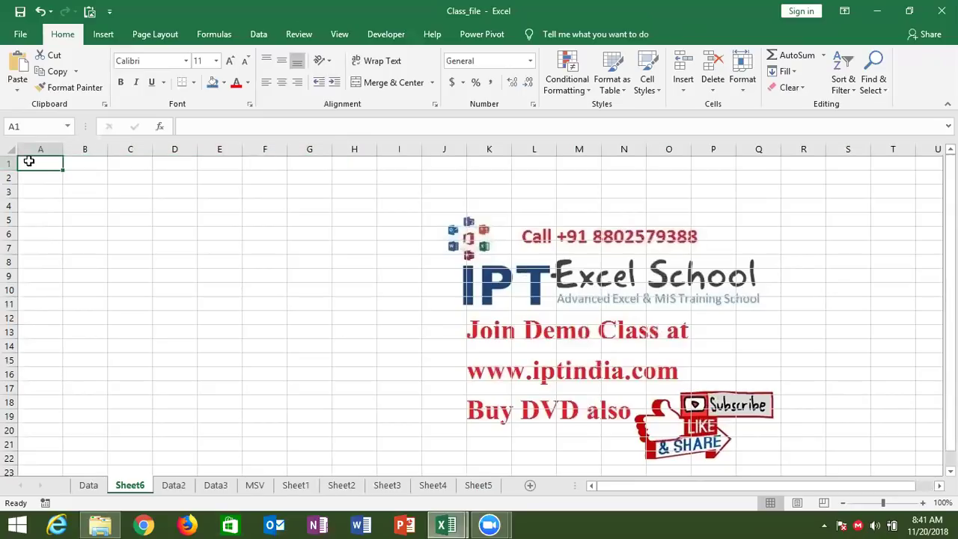
type("1532")
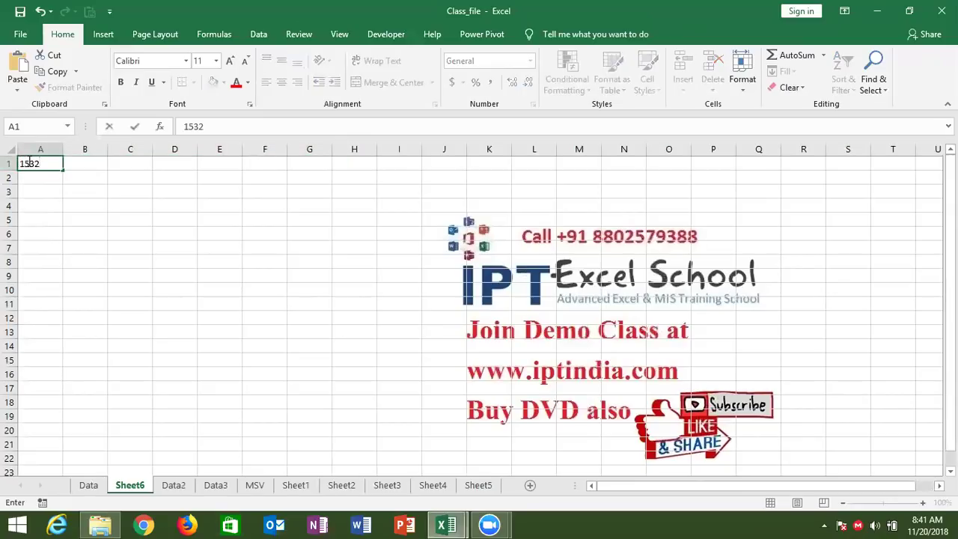
key("Escape")
type("2541")
key("Return")
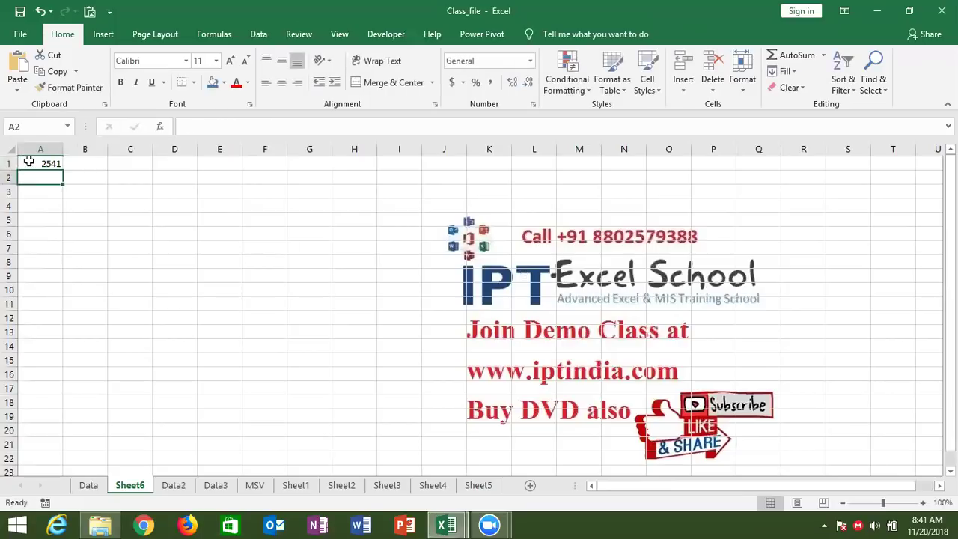
left_click(49, 163)
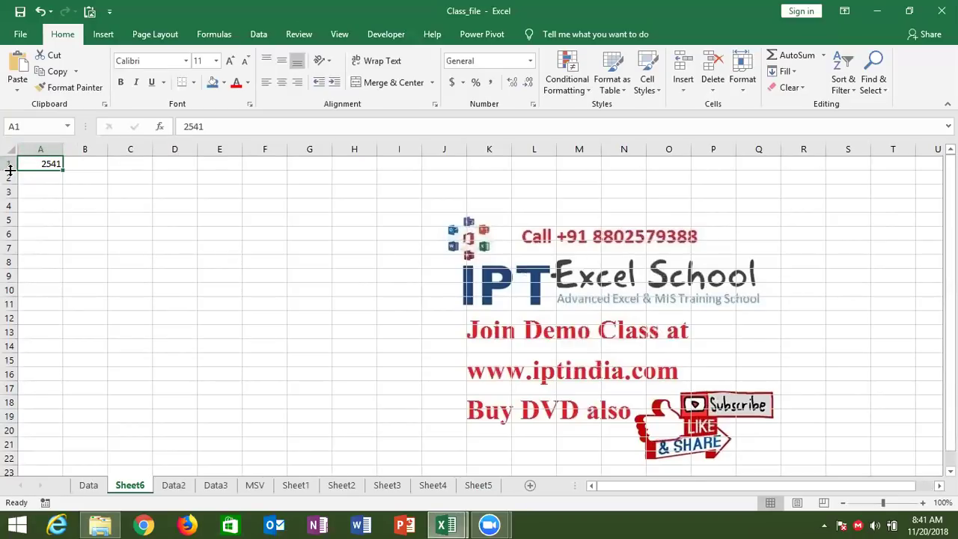
left_click(173, 233)
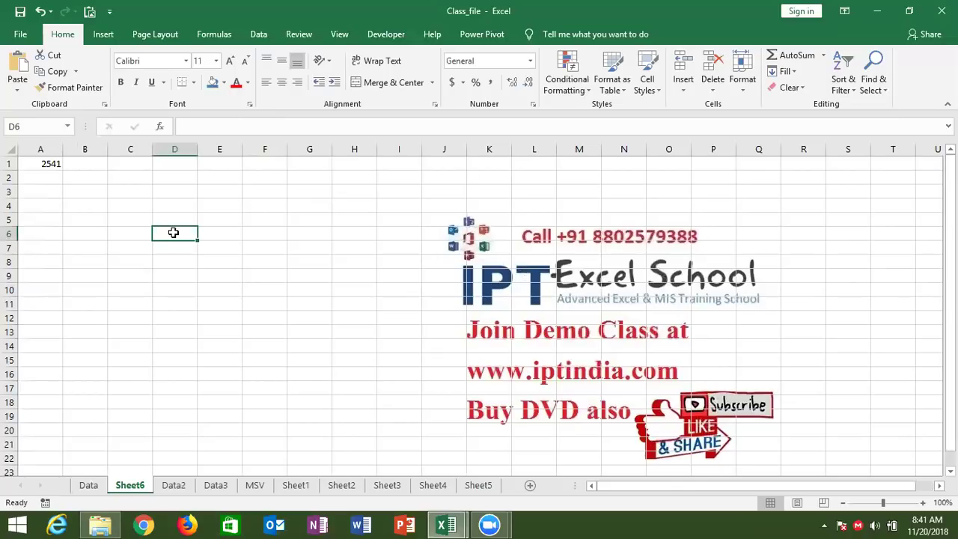
left_click(100, 35)
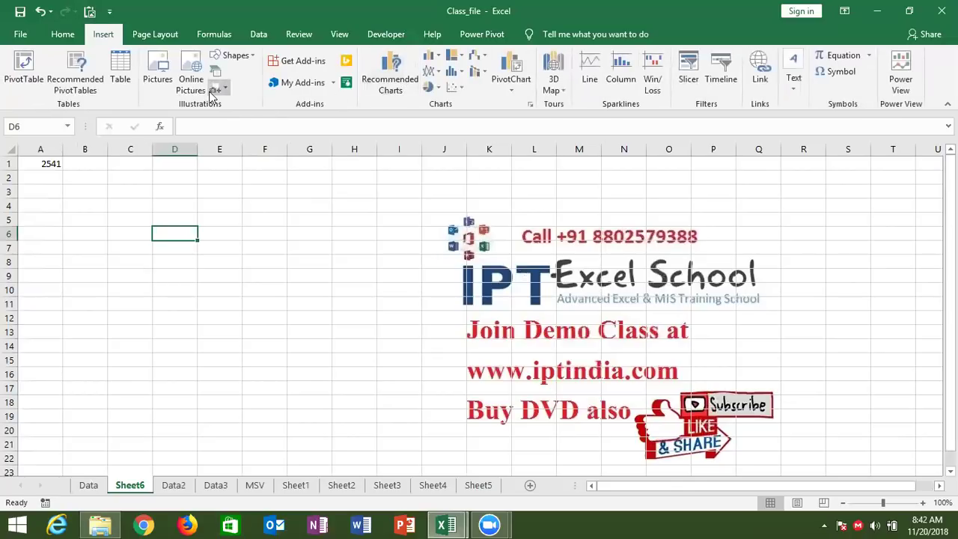
left_click(249, 57)
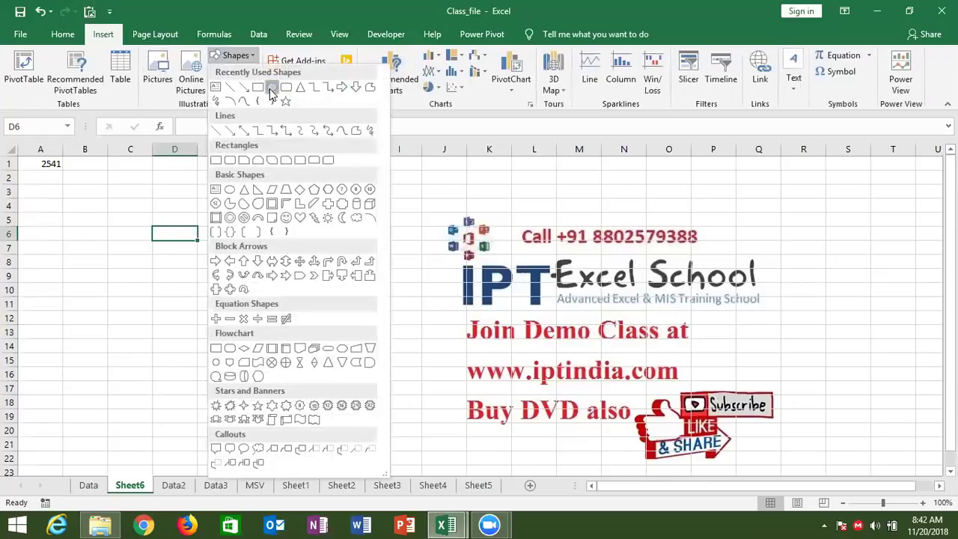
left_click(271, 90)
left_click(252, 182)
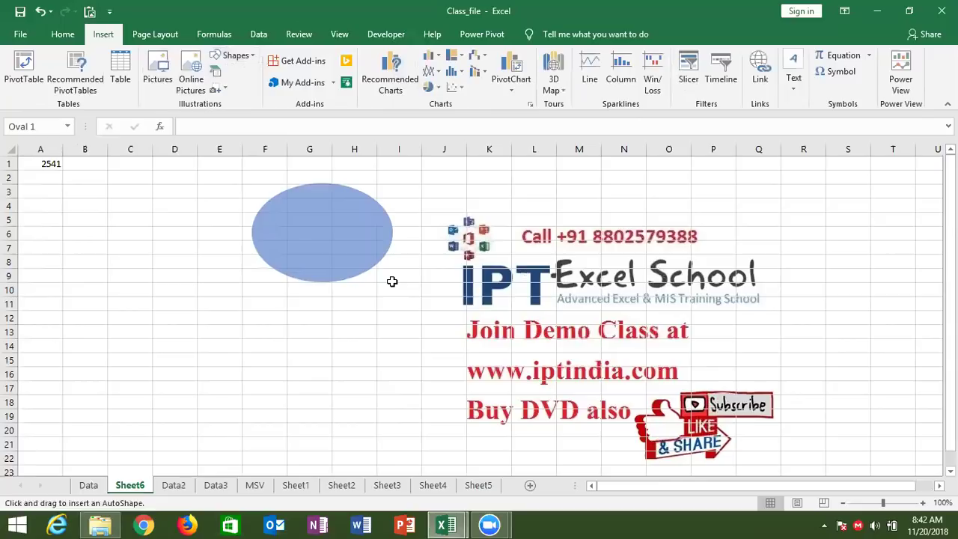
left_click_drag(383, 276, 392, 281)
left_click(379, 267)
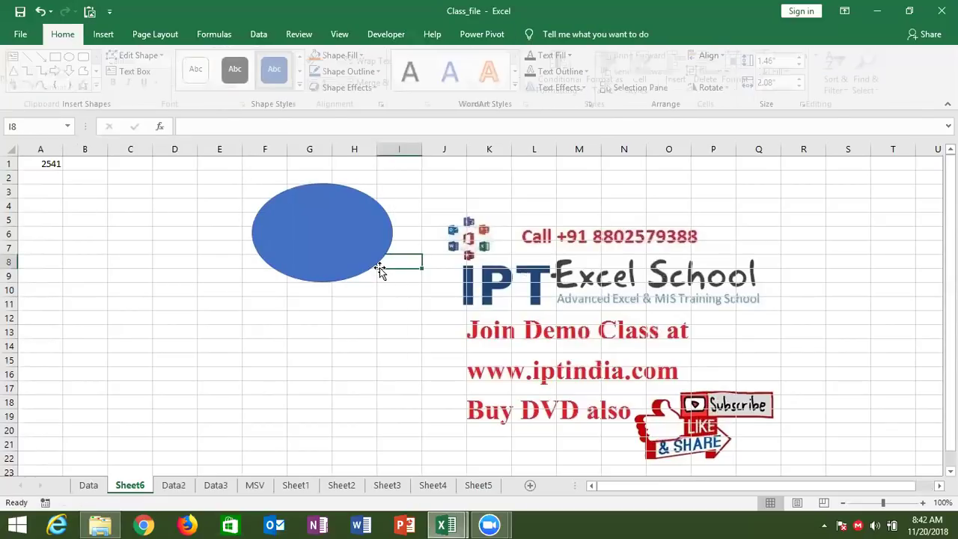
left_click(351, 245)
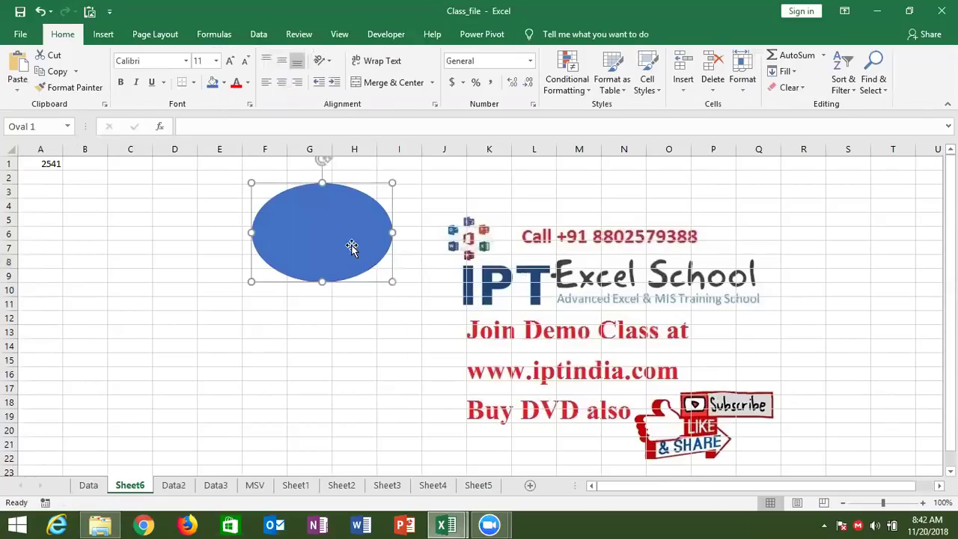
left_click(37, 127)
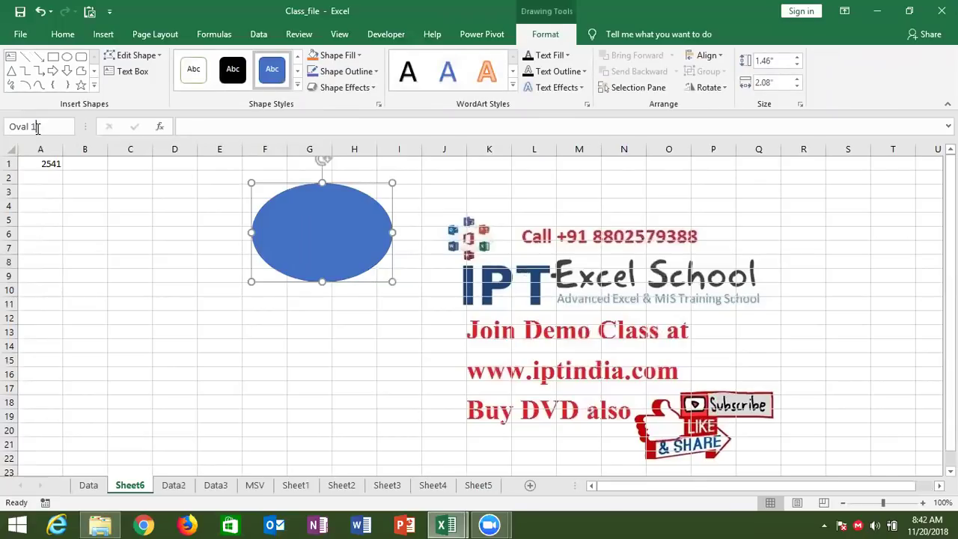
key("Return")
left_click(107, 189)
left_click(263, 242)
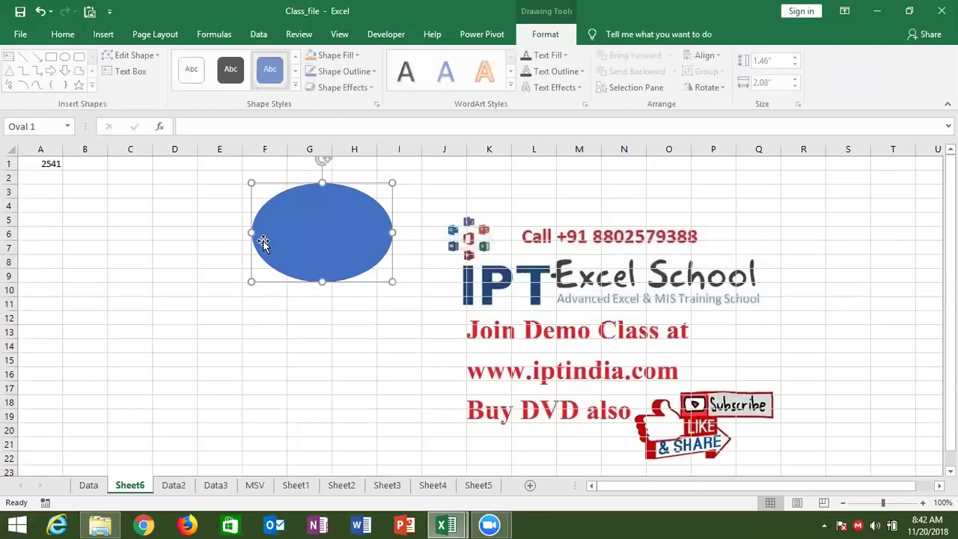
key("Delete")
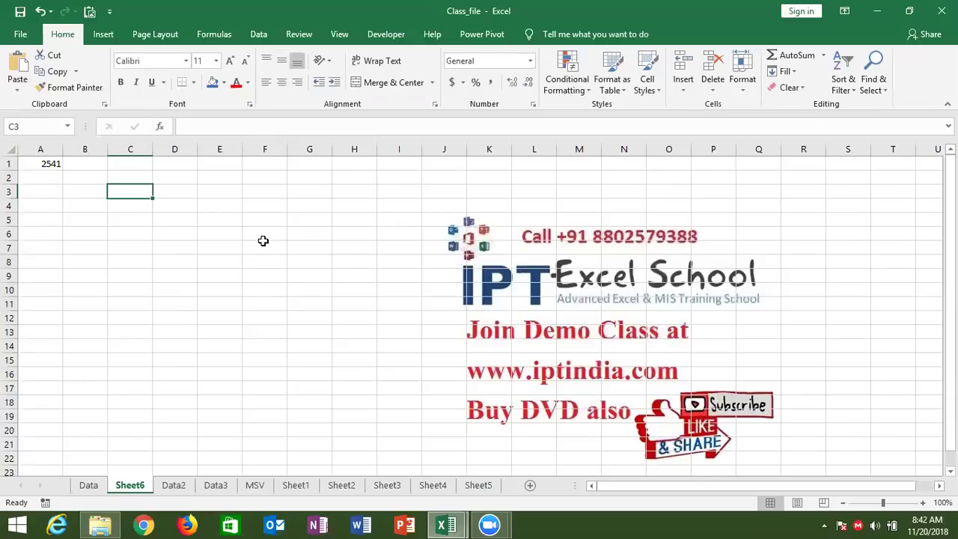
Delete the 2541 value from cell A1.
left_click(44, 166)
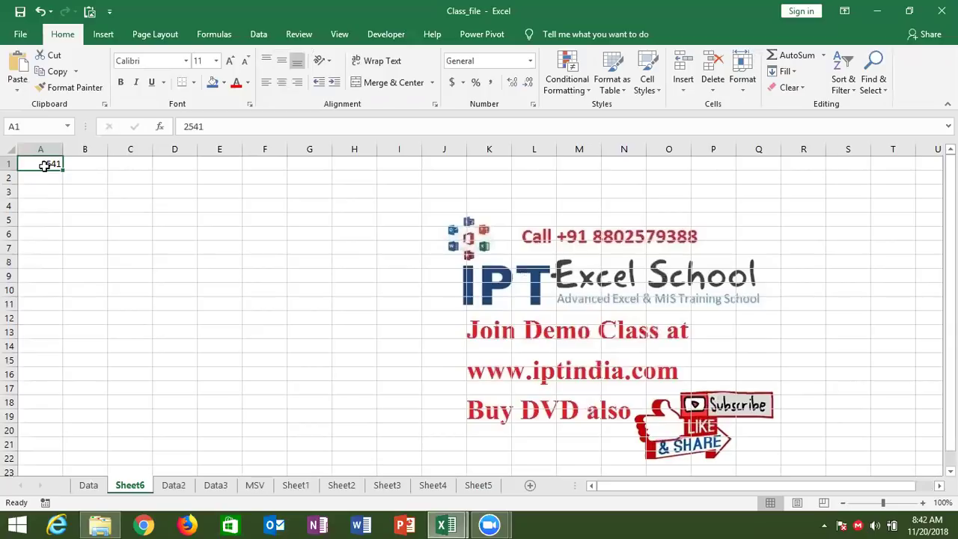
key("Delete")
left_click(158, 188)
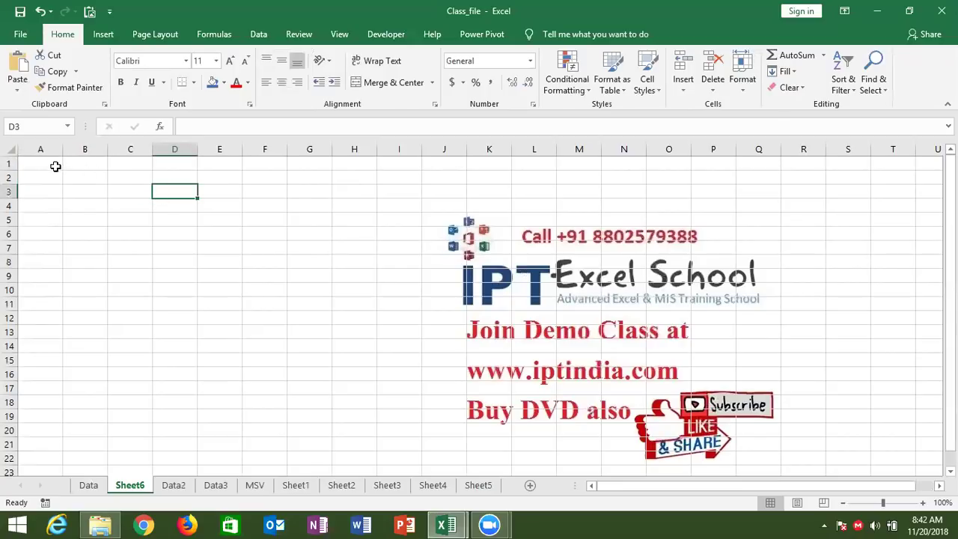
Select A1:J17 and toggle the sheet gridlines off and back on.
left_click_drag(55, 166, 459, 383)
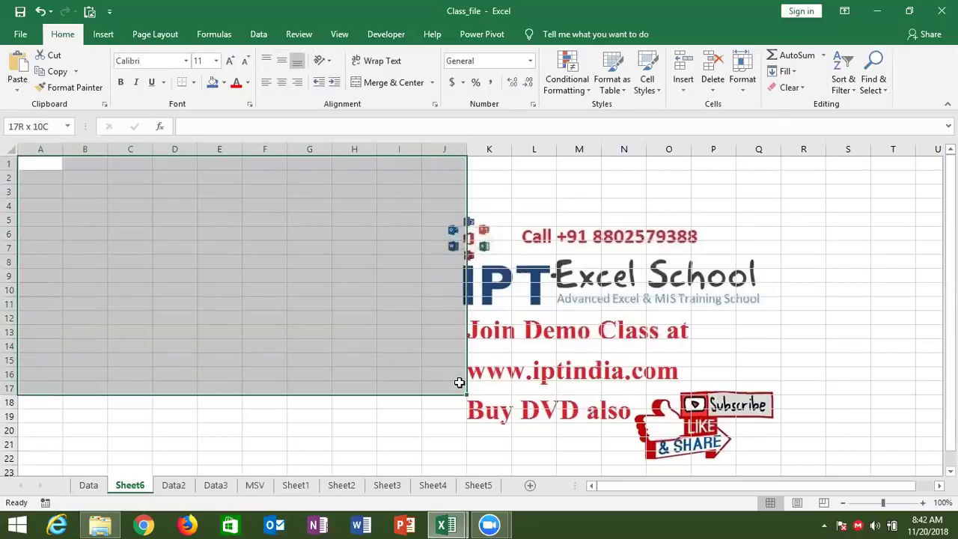
left_click(172, 35)
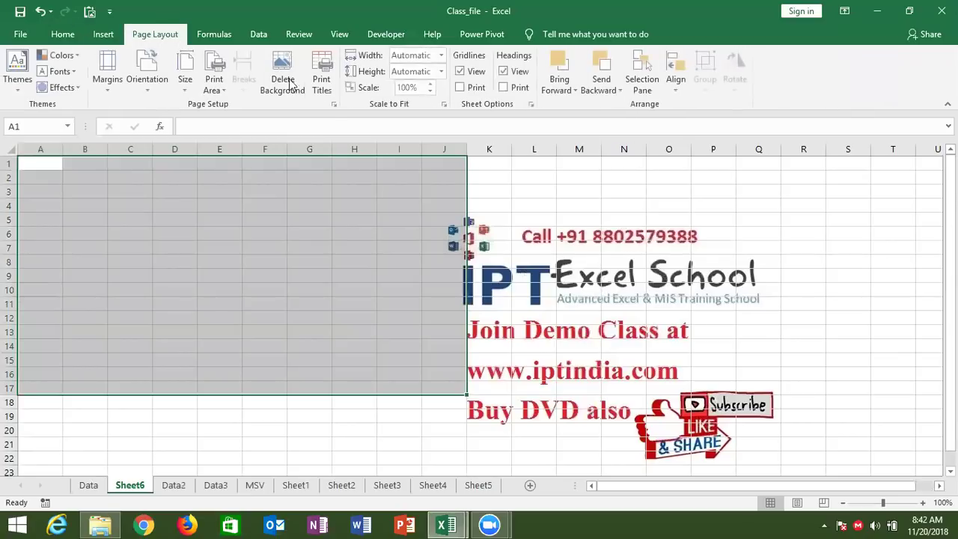
left_click(472, 77)
left_click(472, 78)
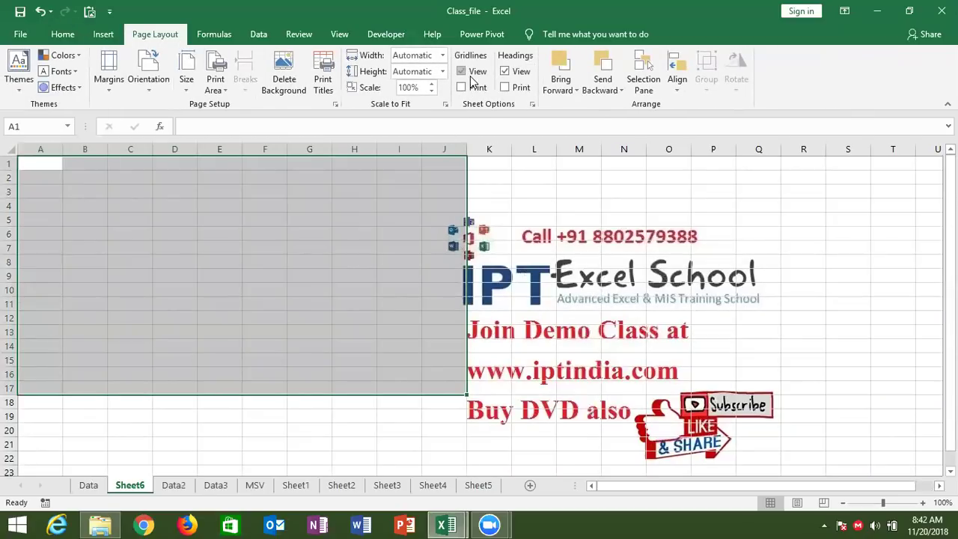
left_click(310, 223)
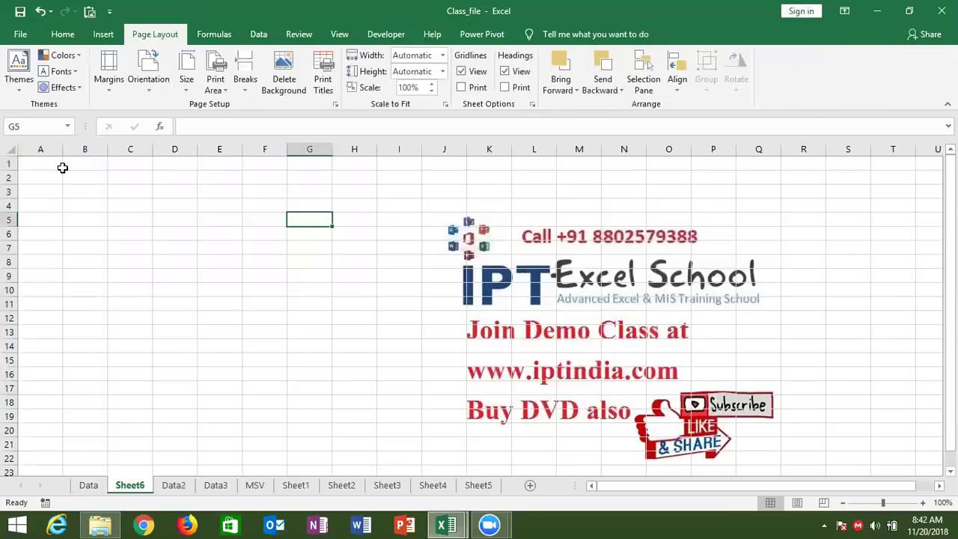
Check the widths of columns A and B and the heights of rows 1–3.
left_click_drag(64, 148, 64, 149)
left_click(107, 149)
left_click(14, 171)
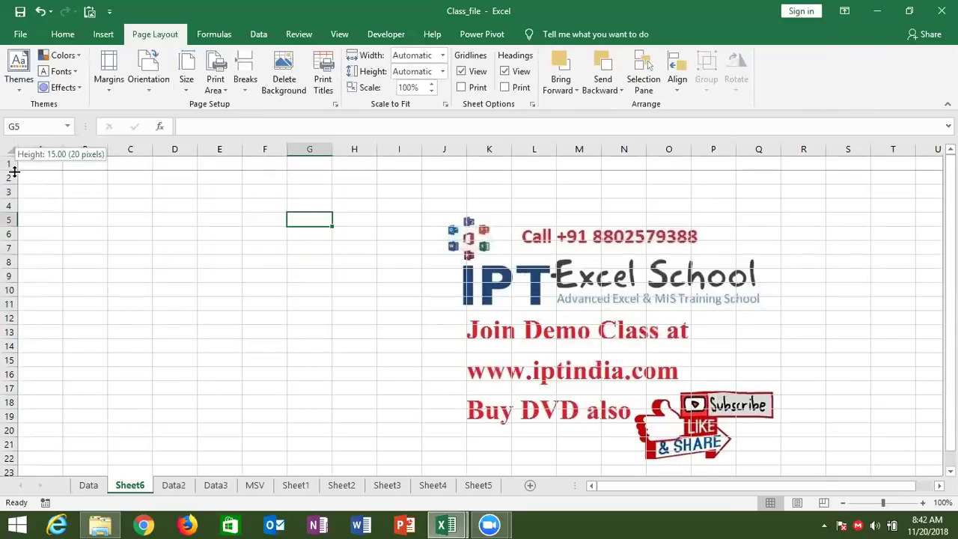
left_click(14, 184)
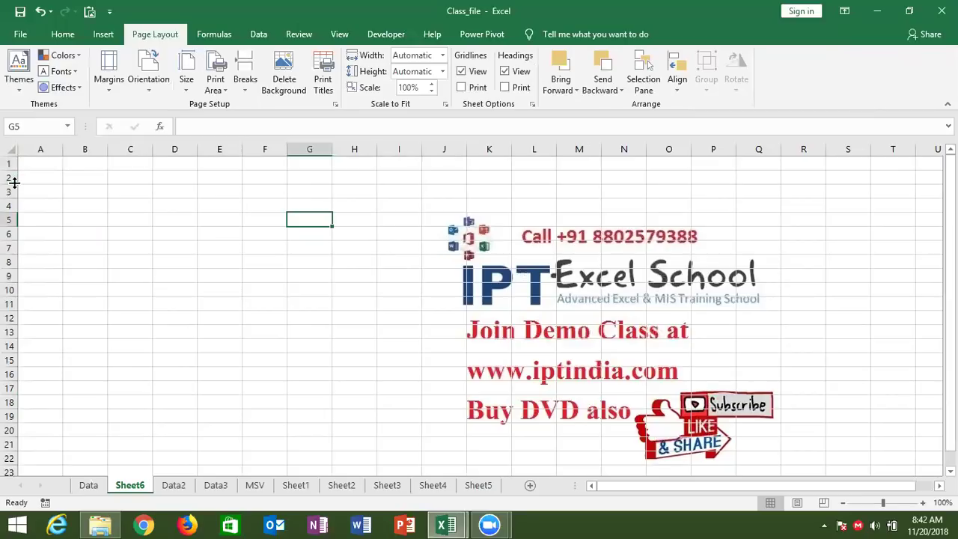
left_click(14, 200)
Discard a stray 'Na' entry and enter the Sr header in A1.
left_click(38, 163)
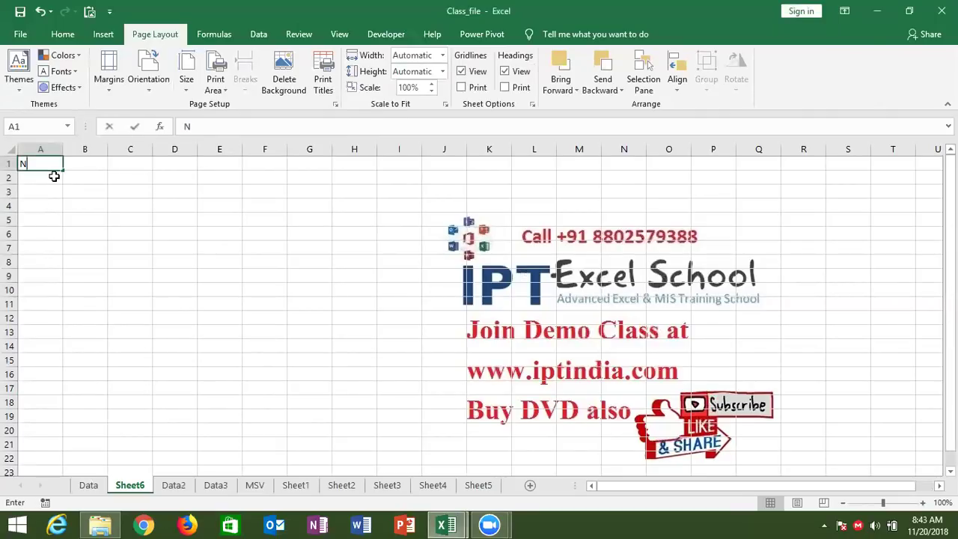
type("Na")
key("Escape")
left_click(81, 257)
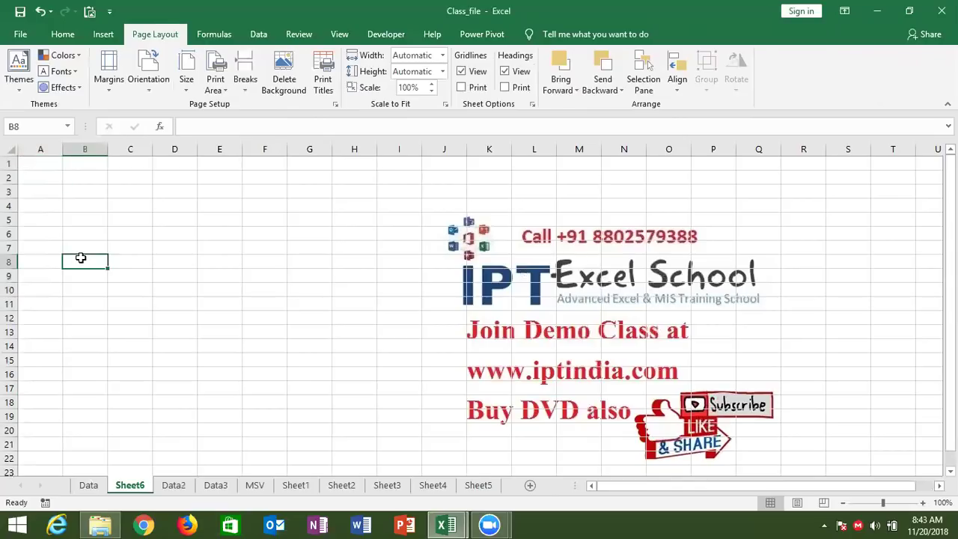
left_click(59, 190)
left_click(58, 169)
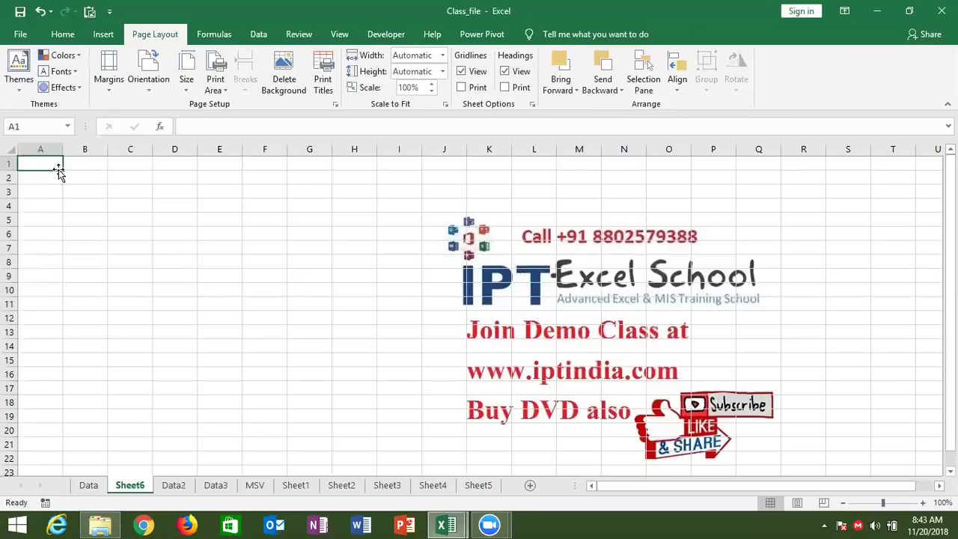
type("Sr")
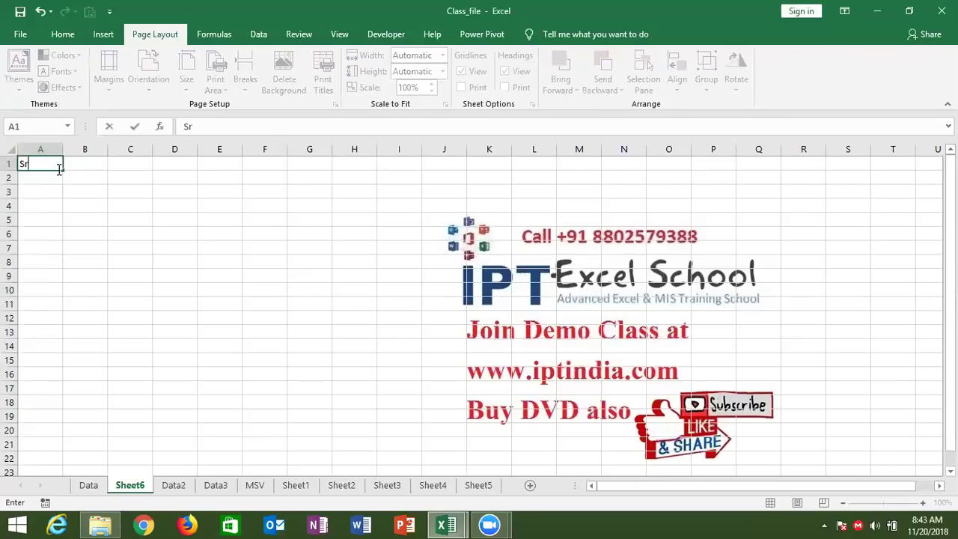
key("Tab")
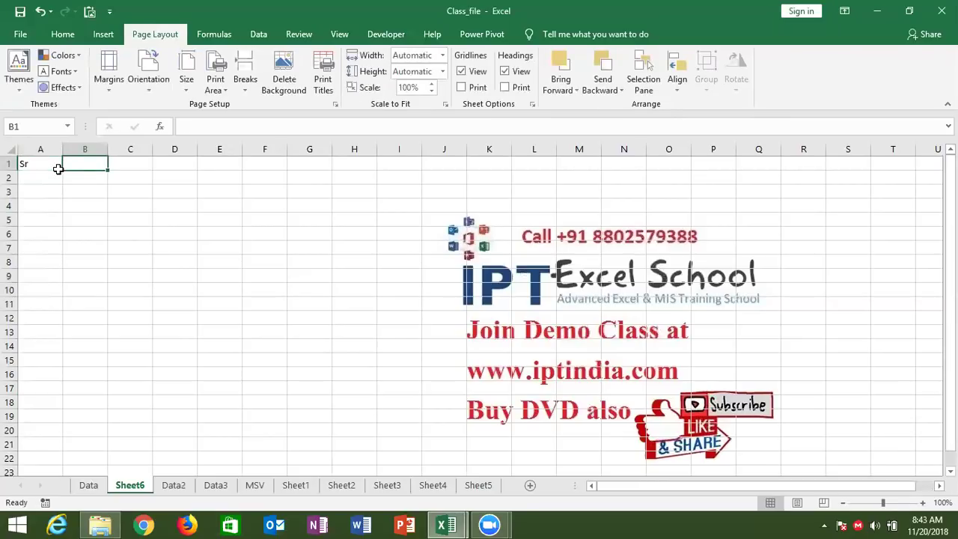
Enter the Name, Address and Mobile headers in B1:D1.
type("Name")
key("Tab")
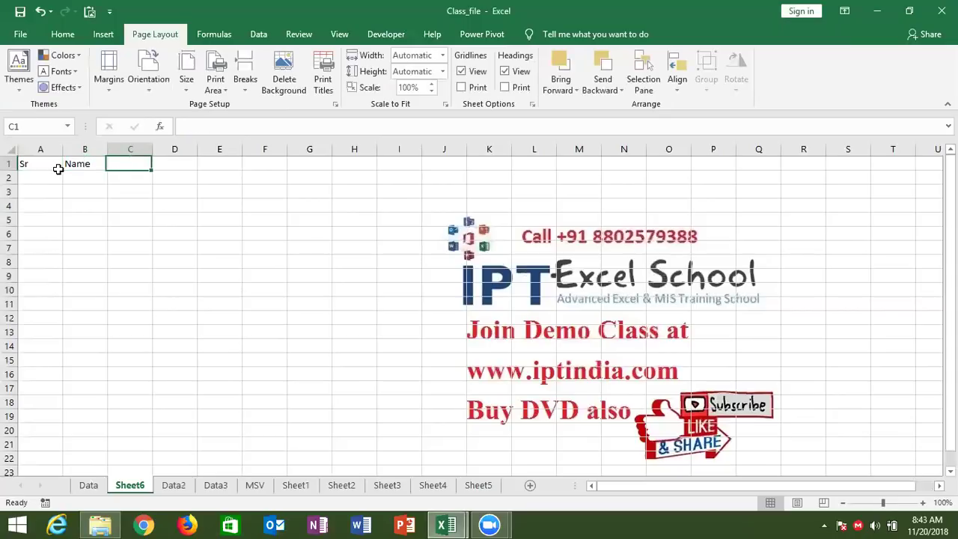
type("Adde")
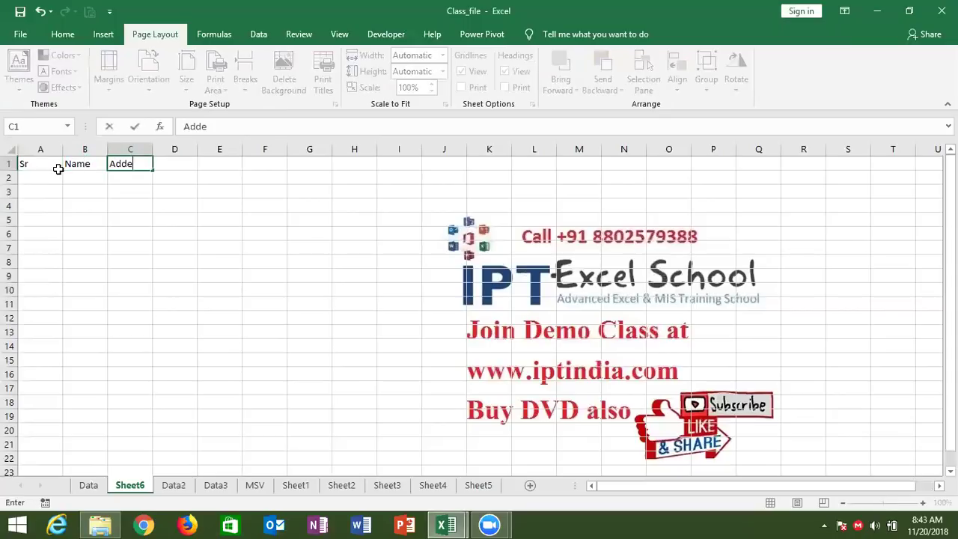
key("BackSpace")
type("ress")
key("Tab")
type("Mobile")
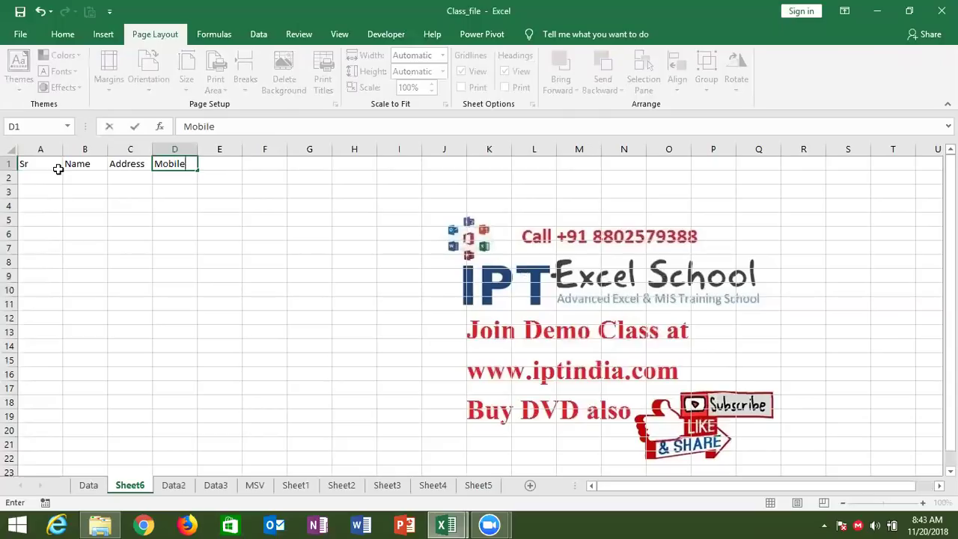
key("Tab")
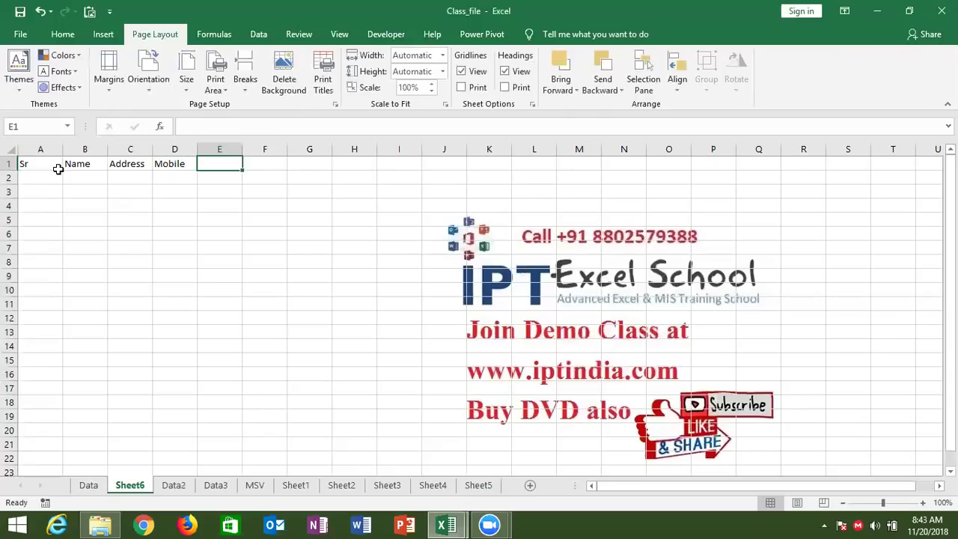
Return to E1 and enter the Amt header.
key("Left")
key("Left")
key("Right")
key("Right")
key("Down")
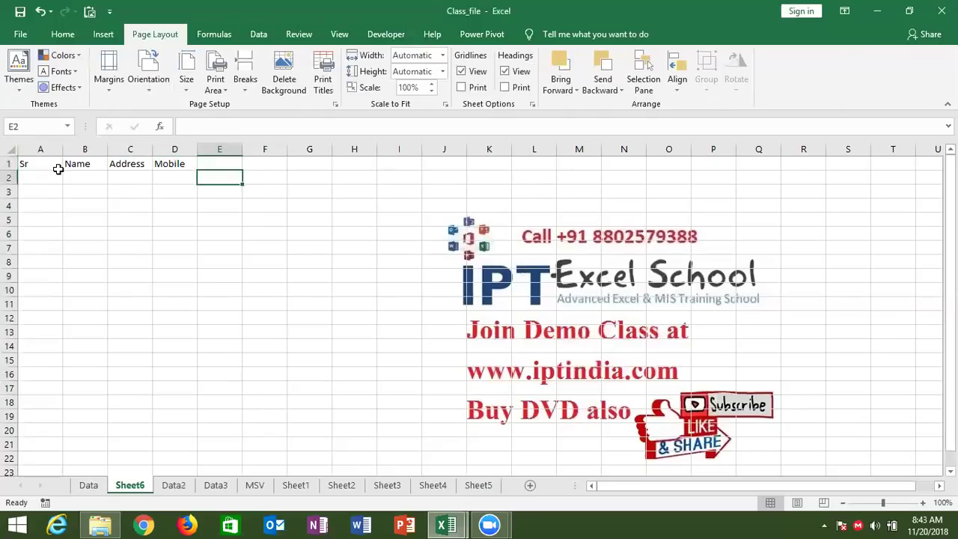
key("Up")
key("Left")
key("Right")
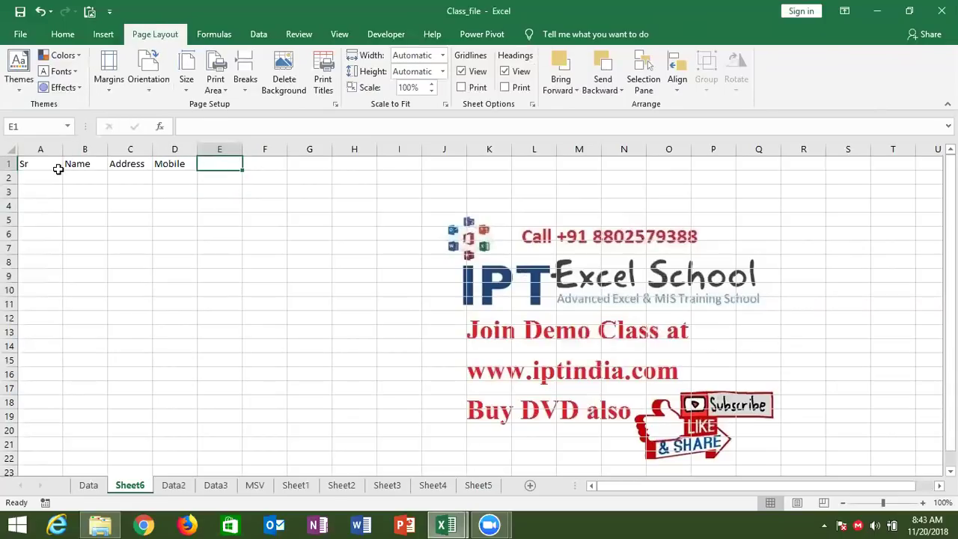
type("Amt")
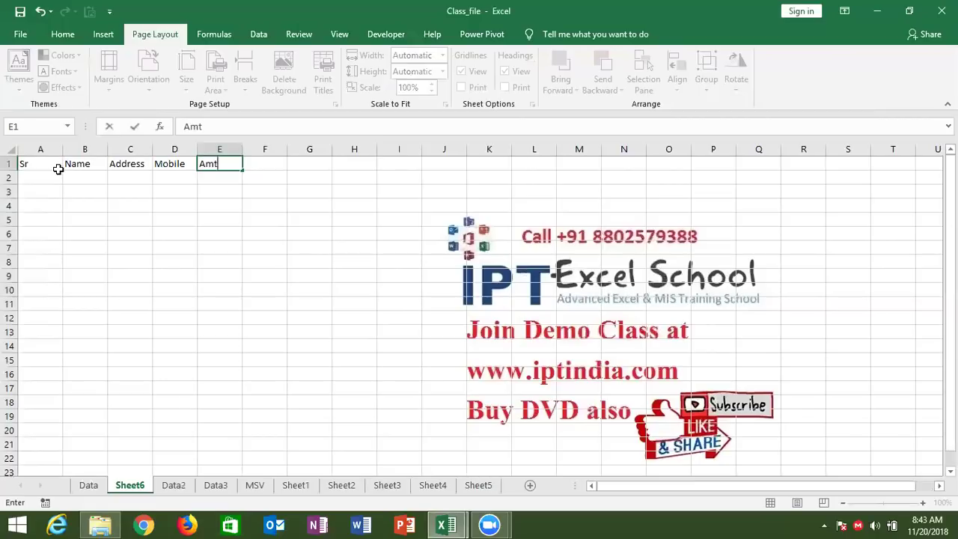
key("Return")
Fill A2:E2 with serial 1, the person's name, address, mobile number and amount 1542.
key("Left")
key("Left")
key("Left")
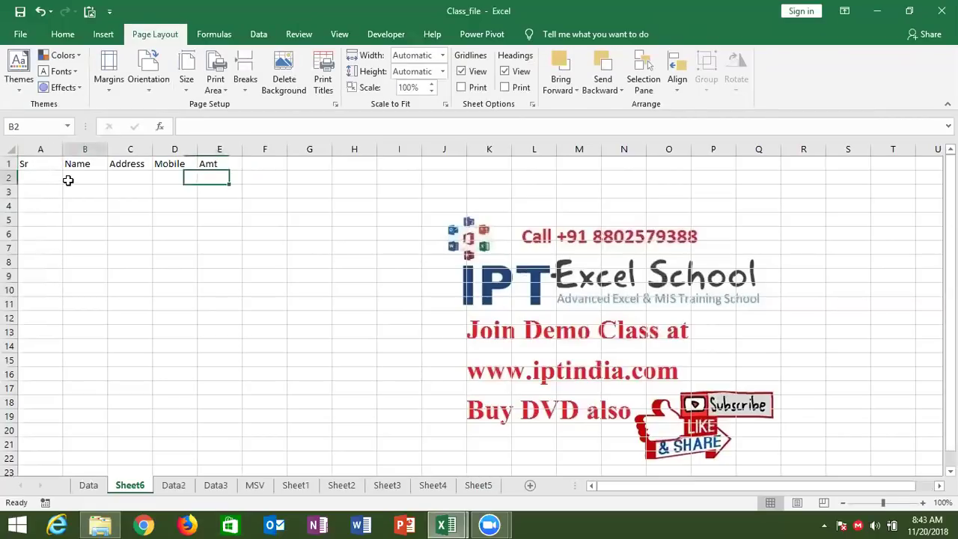
key("Left")
type("1")
key("Tab")
type("Puja")
key("Tab")
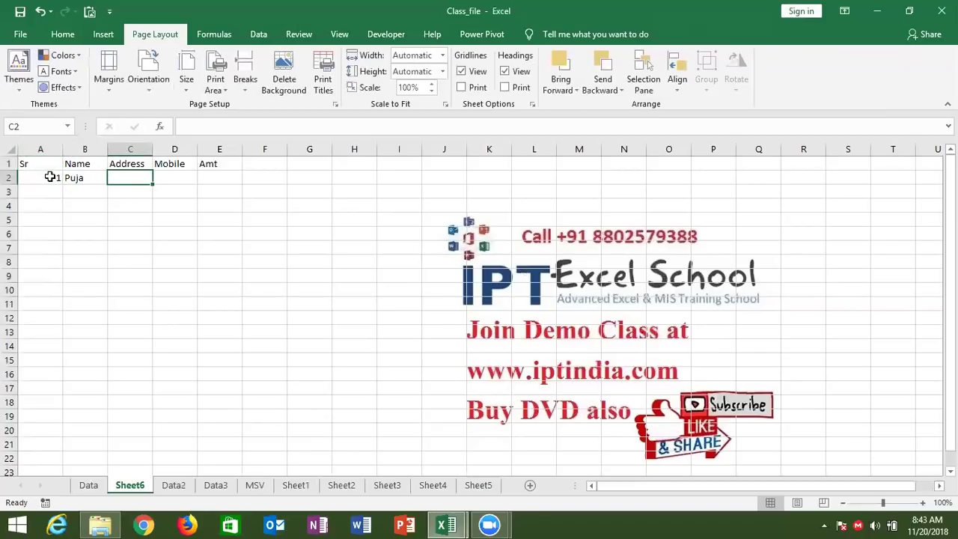
type("Khanpu")
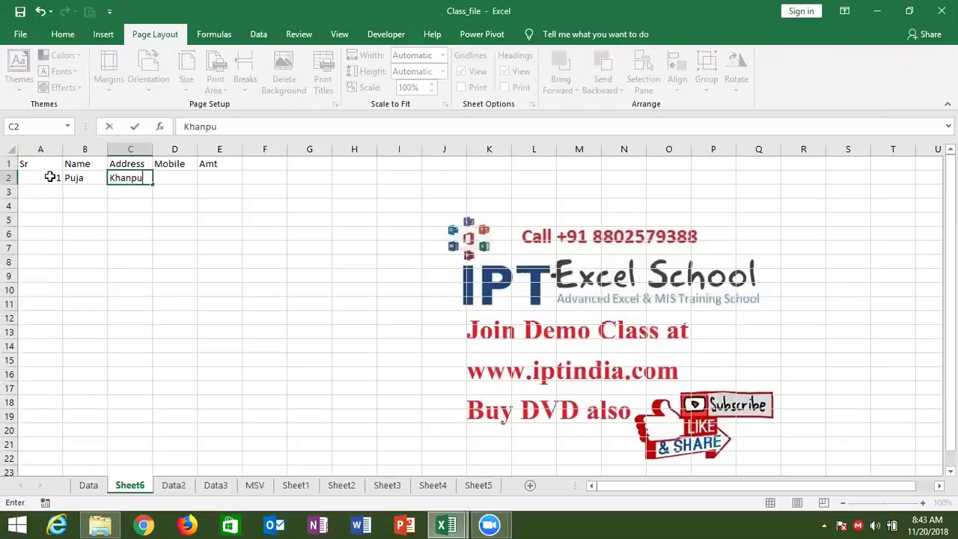
type("r")
key("Tab")
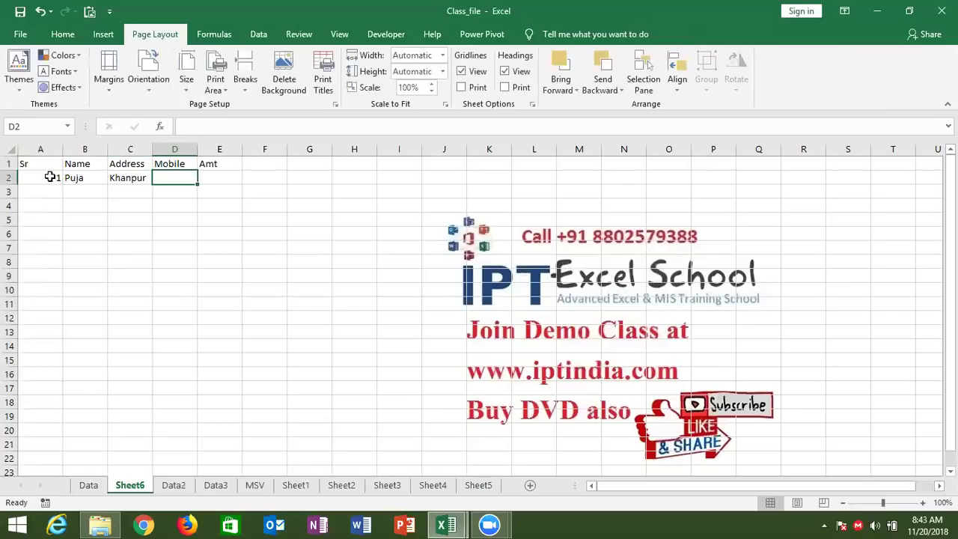
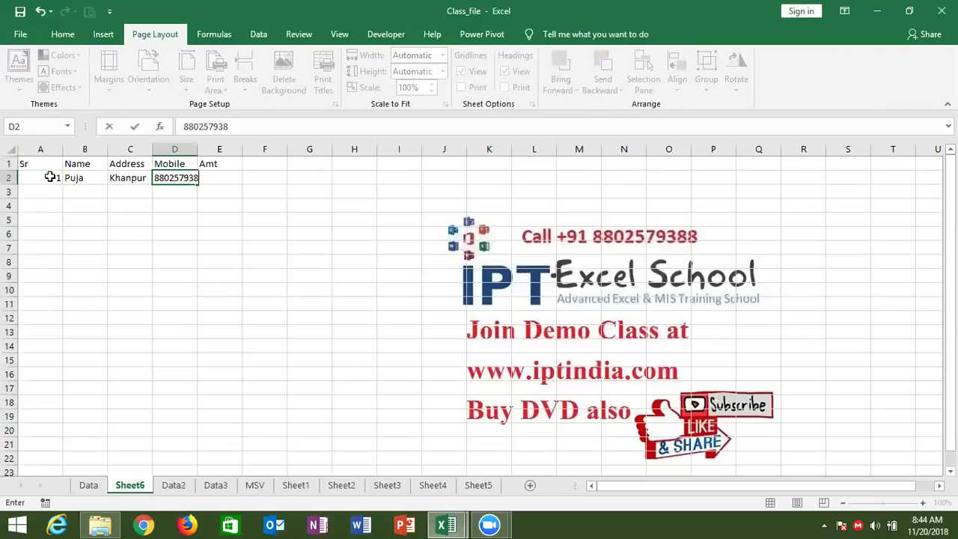
key("Tab")
type("1542")
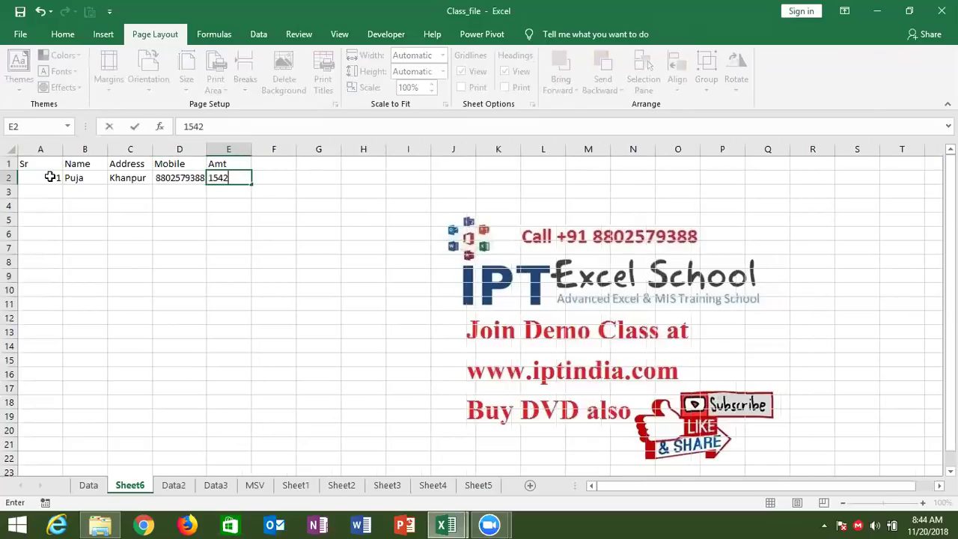
key("Return")
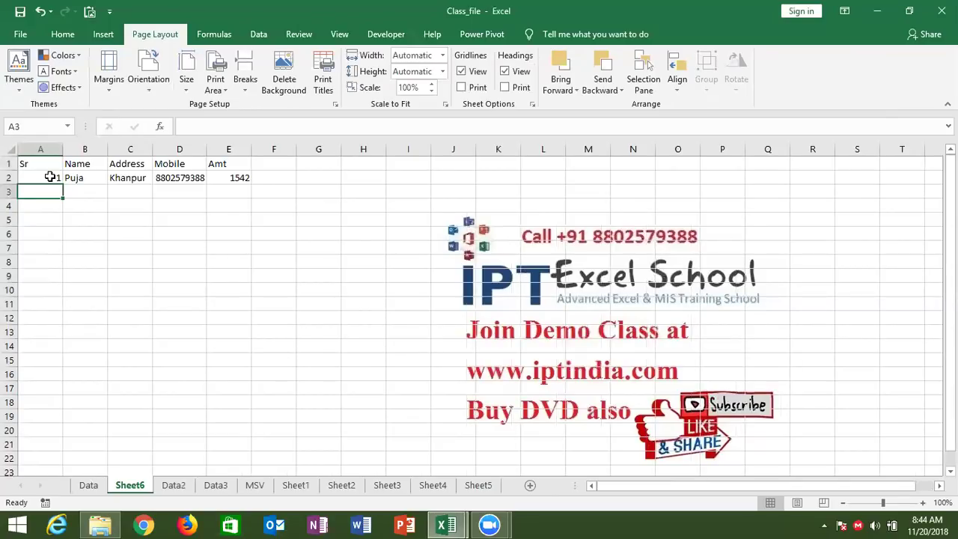
Add Sheet7 and select A1:H3 on it as the title area.
left_click(523, 484)
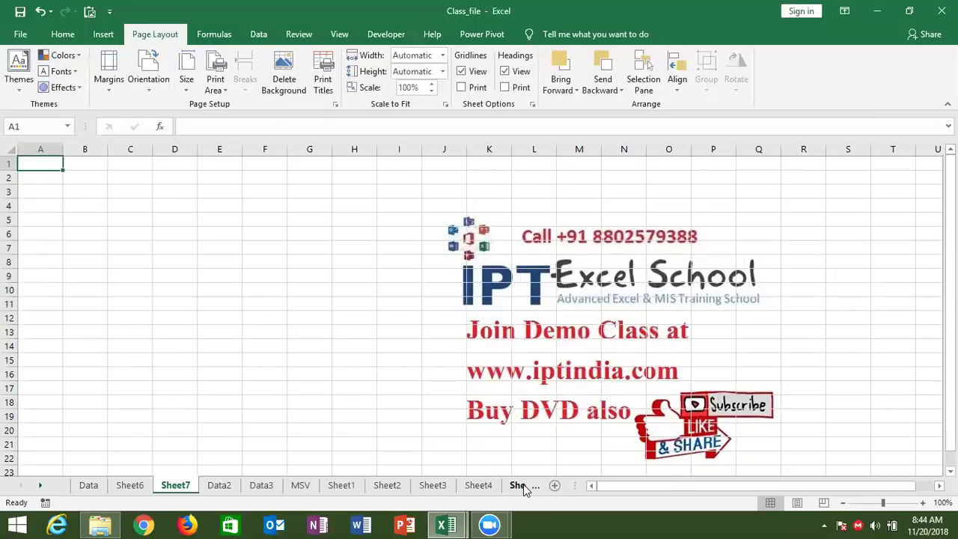
left_click(53, 177)
left_click(53, 163)
left_click_drag(124, 158, 279, 154)
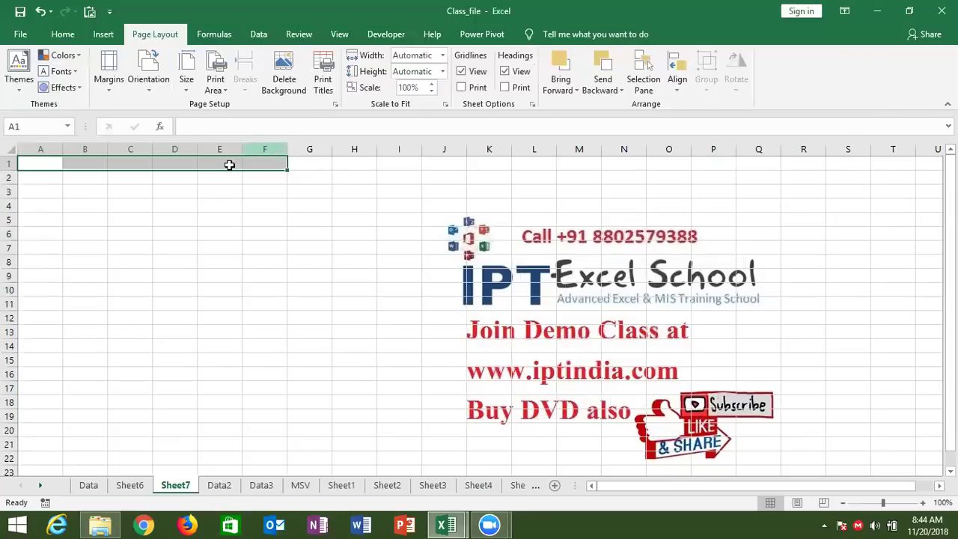
left_click(54, 165)
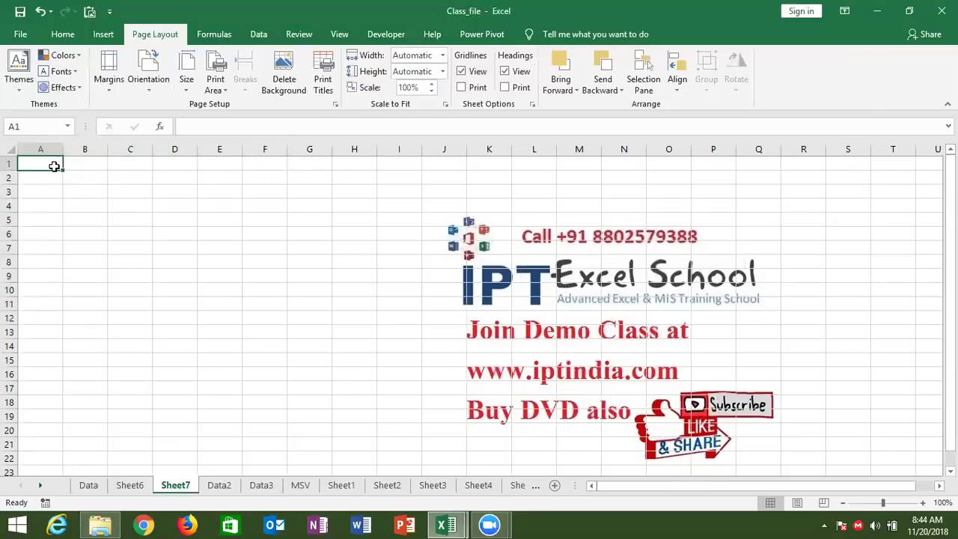
left_click_drag(54, 166, 365, 191)
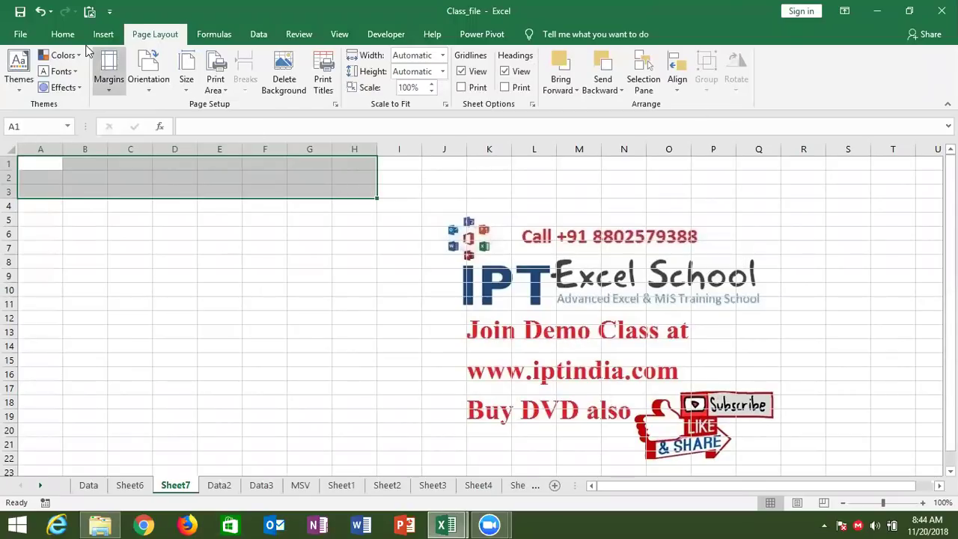
Merge and center A1:H3 and type the title 'Daily Cash Report' into it.
left_click(63, 34)
left_click(387, 83)
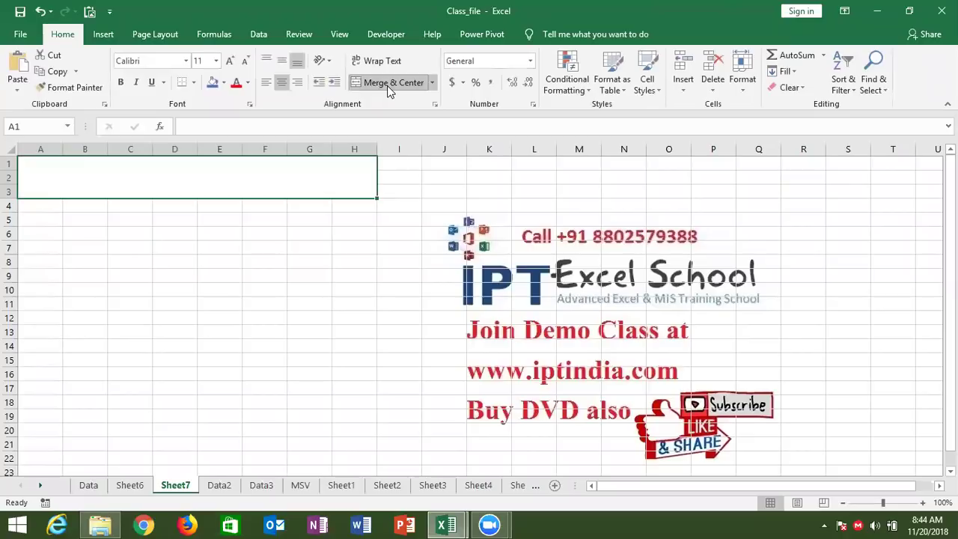
left_click_drag(263, 291, 228, 182)
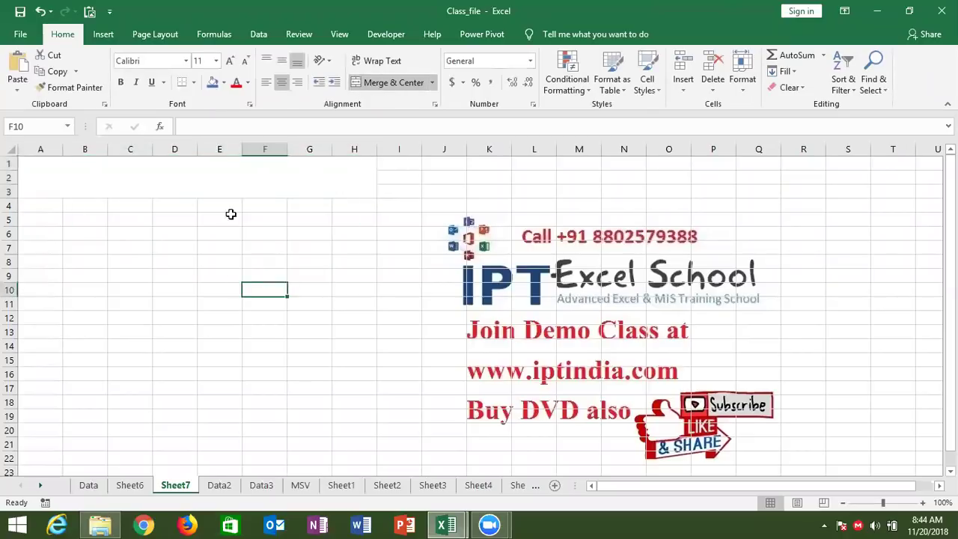
left_click(228, 182)
type("Daily")
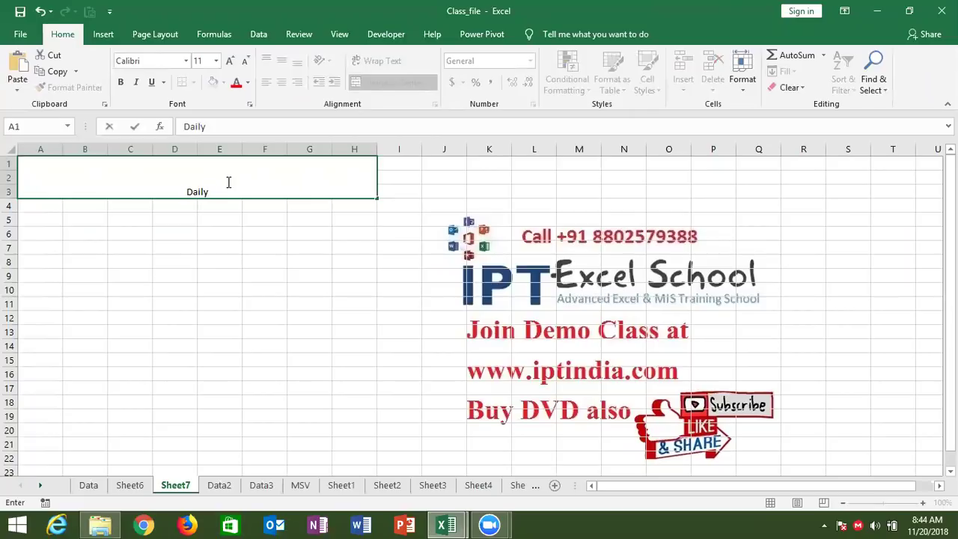
type(" Sales")
type(" Re")
type("port")
key("BackSpace")
key("BackSpace")
key("BackSpace")
key("BackSpace")
key("BackSpace")
key("BackSpace")
key("BackSpace")
key("BackSpace")
type("Chas")
type("h Re")
left_click(202, 191)
key("BackSpace")
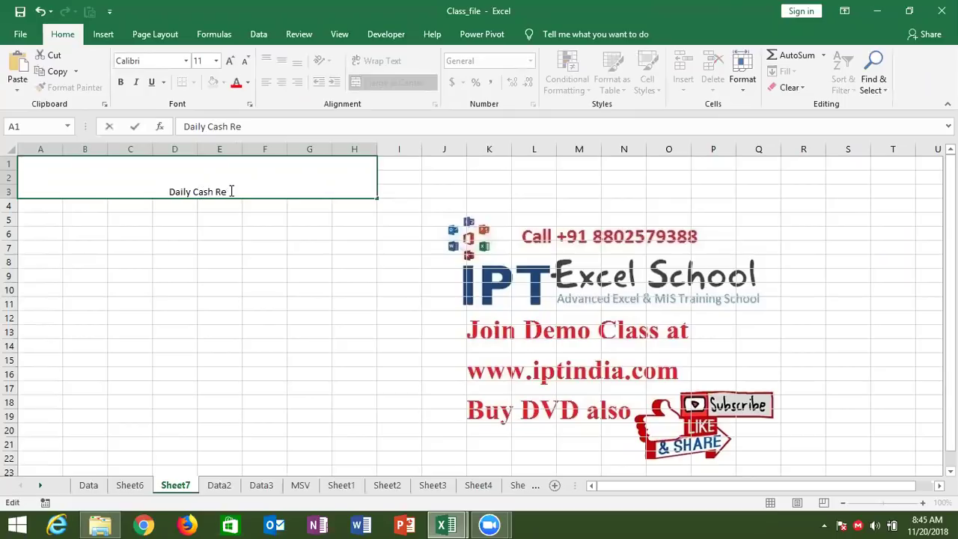
type("port")
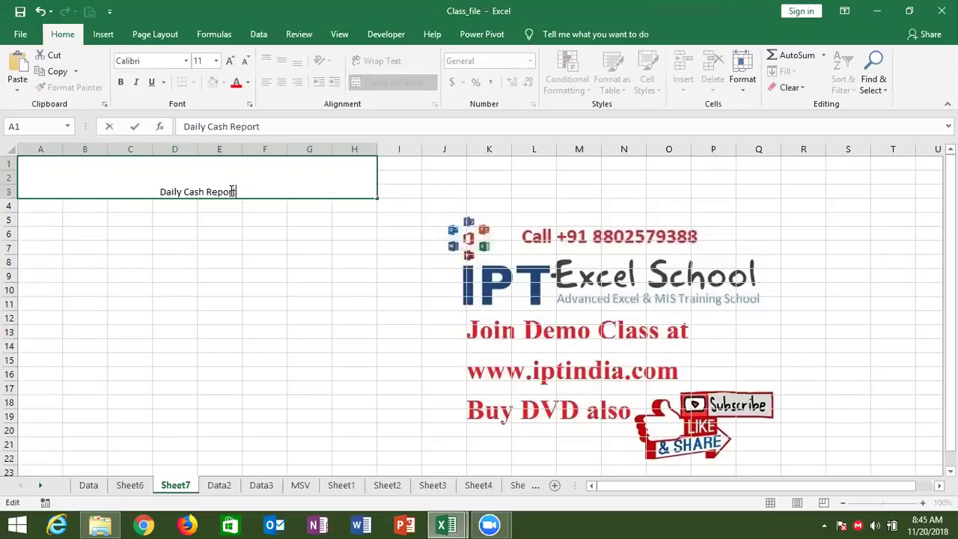
key("Return")
left_click(231, 191)
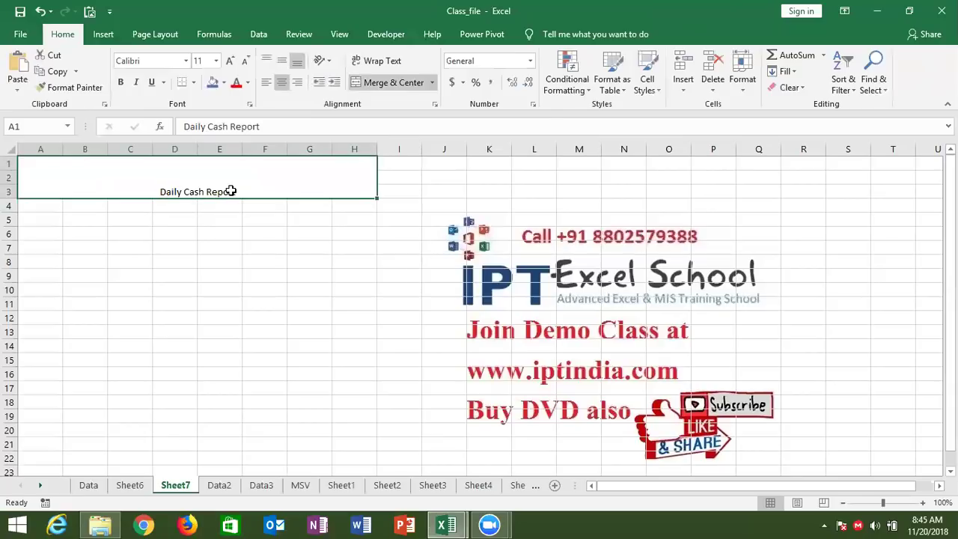
Enlarge the Daily Cash Report title to 36 pt and underline it.
left_click(215, 61)
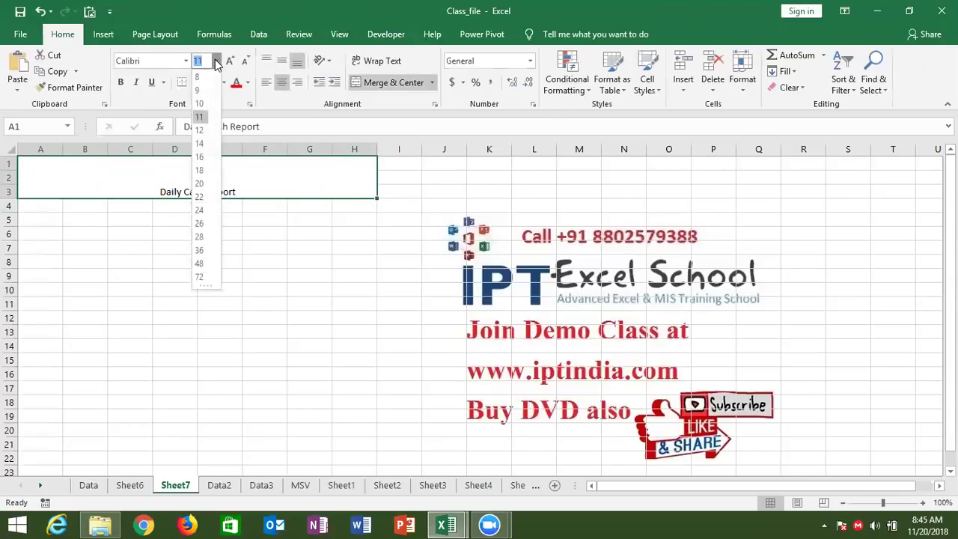
left_click(234, 61)
left_click(232, 62)
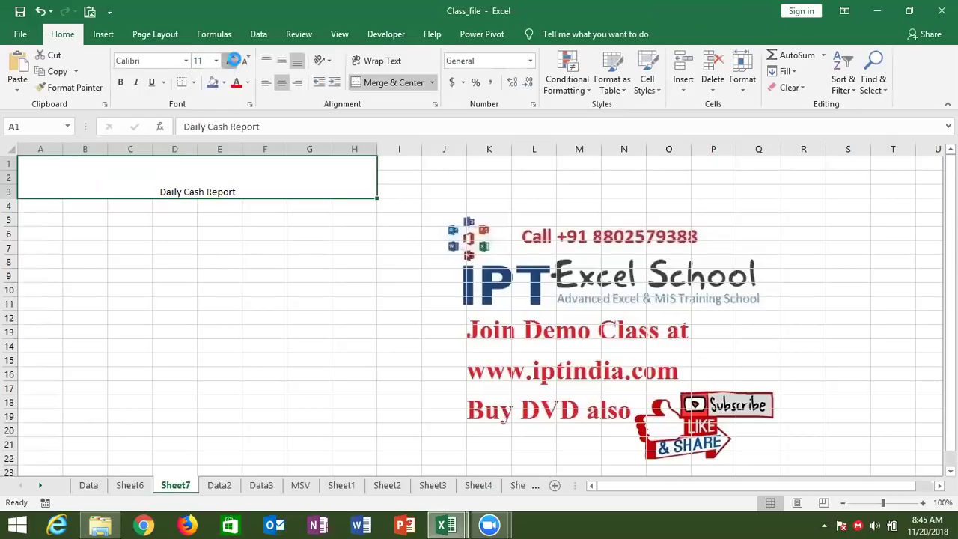
left_click(232, 61)
left_click(232, 62)
left_click(232, 61)
left_click(232, 61)
left_click(232, 61)
left_click(232, 61)
left_click(232, 61)
left_click(232, 61)
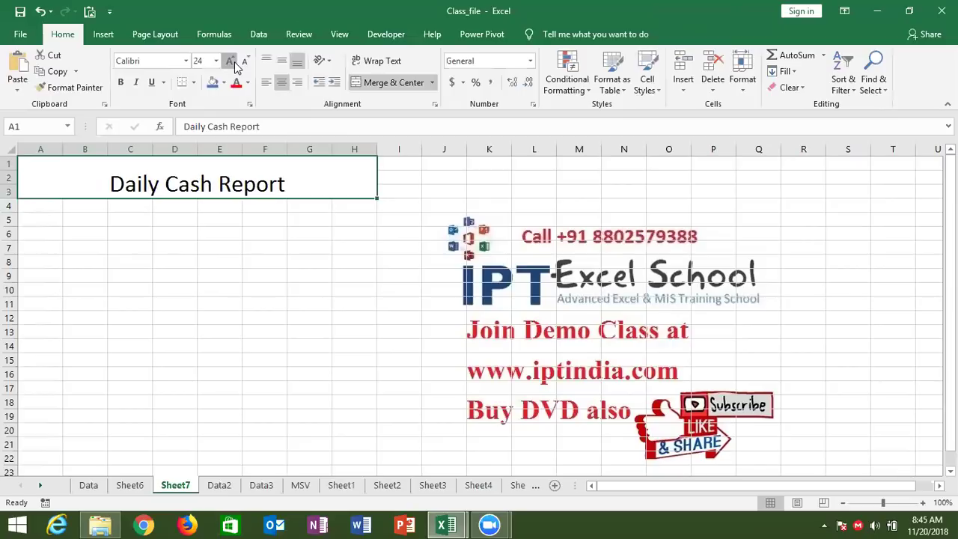
left_click(232, 61)
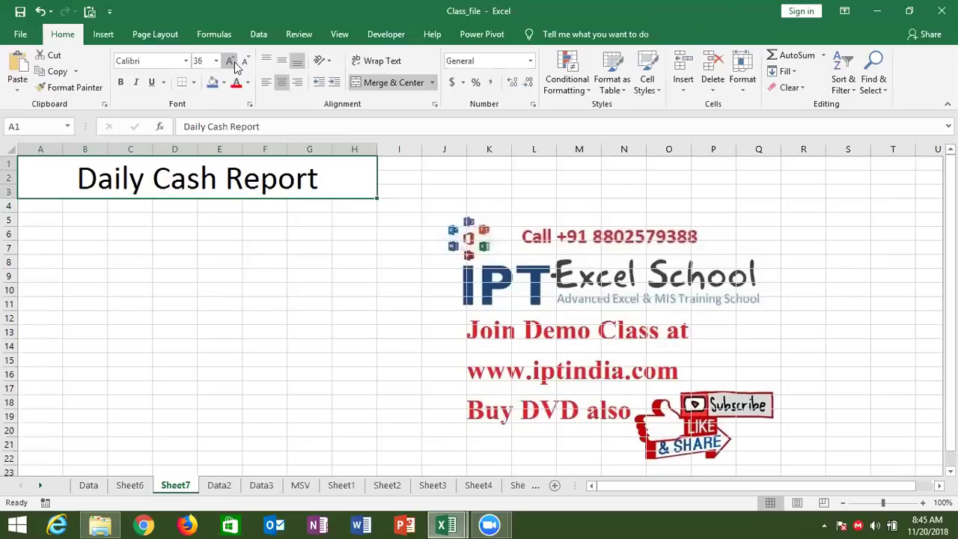
left_click(153, 82)
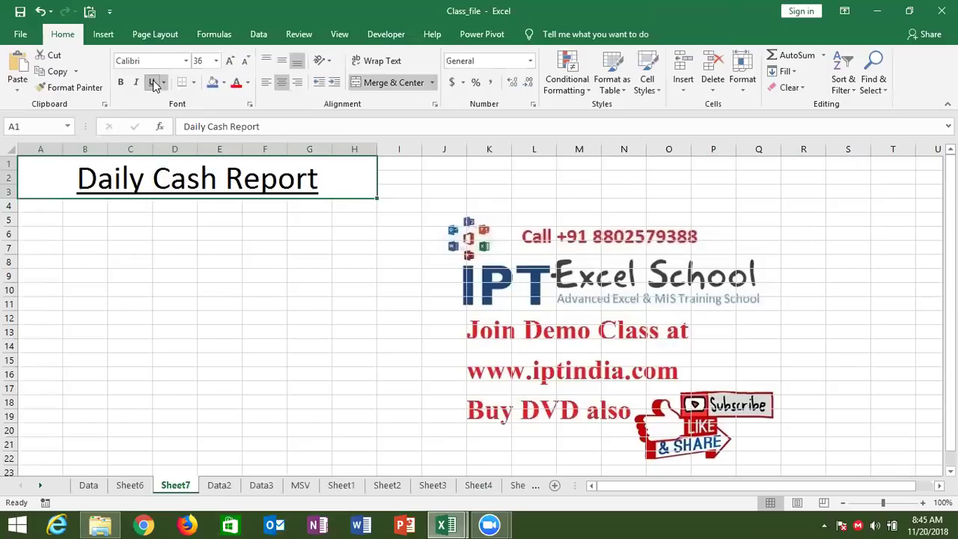
left_click(53, 236)
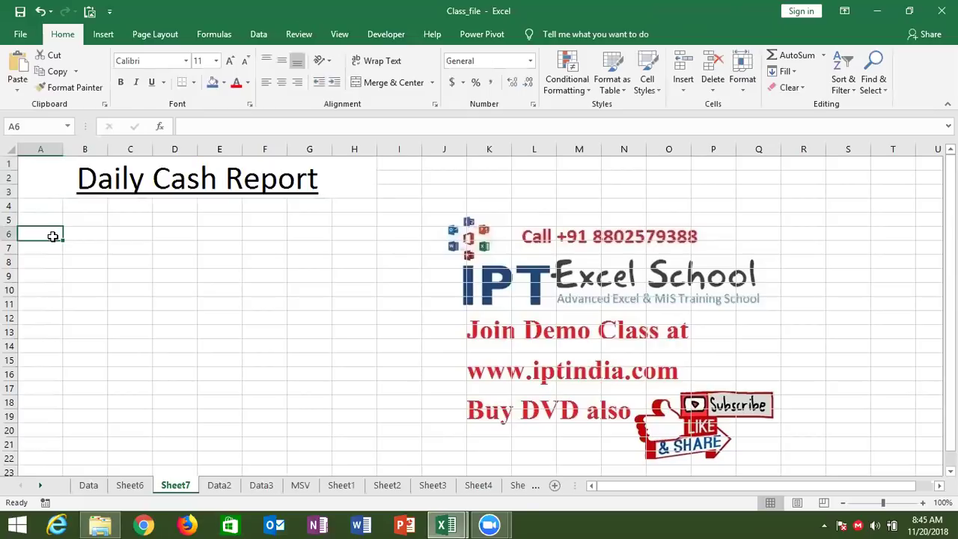
Type 'Date' in A6 and put a bottom border under A6:B6.
type("Date")
key("Tab")
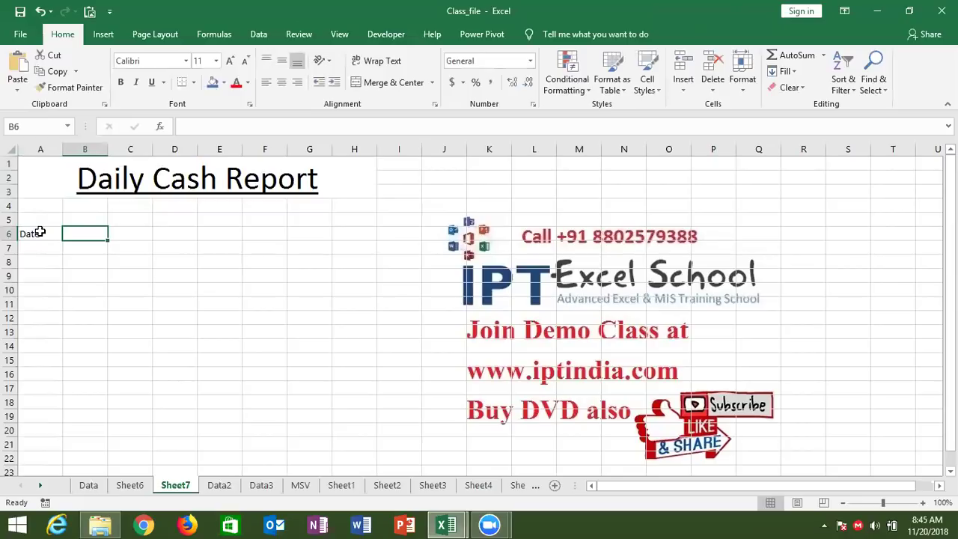
left_click_drag(37, 234, 79, 232)
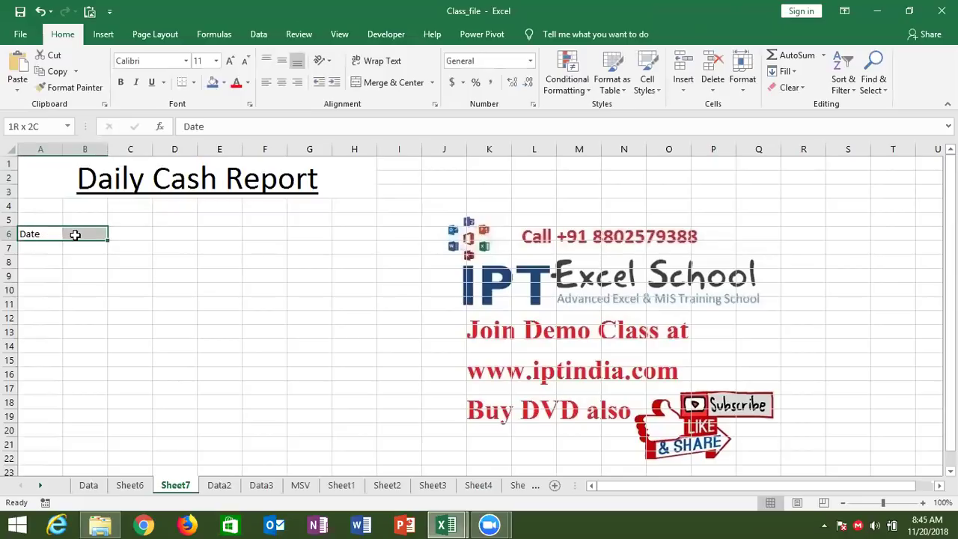
left_click(193, 83)
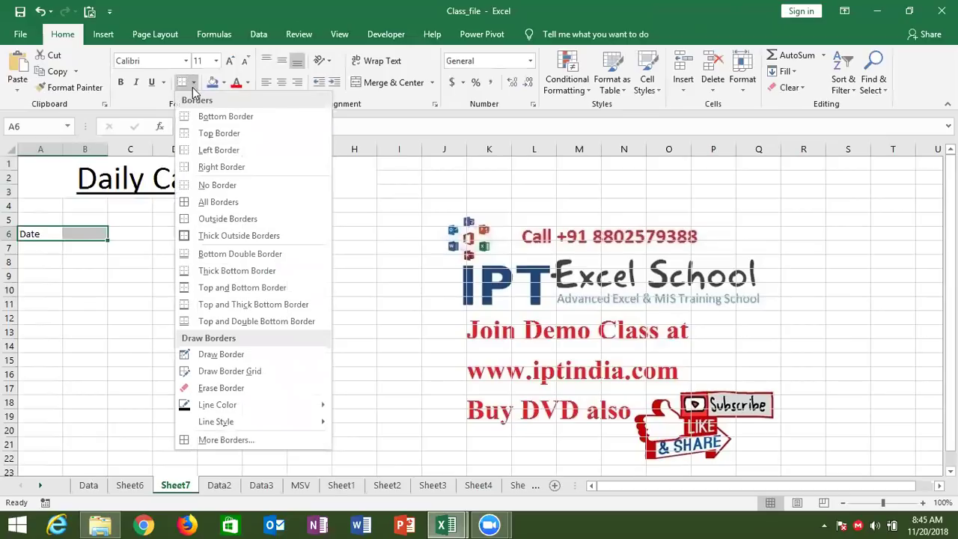
left_click(188, 117)
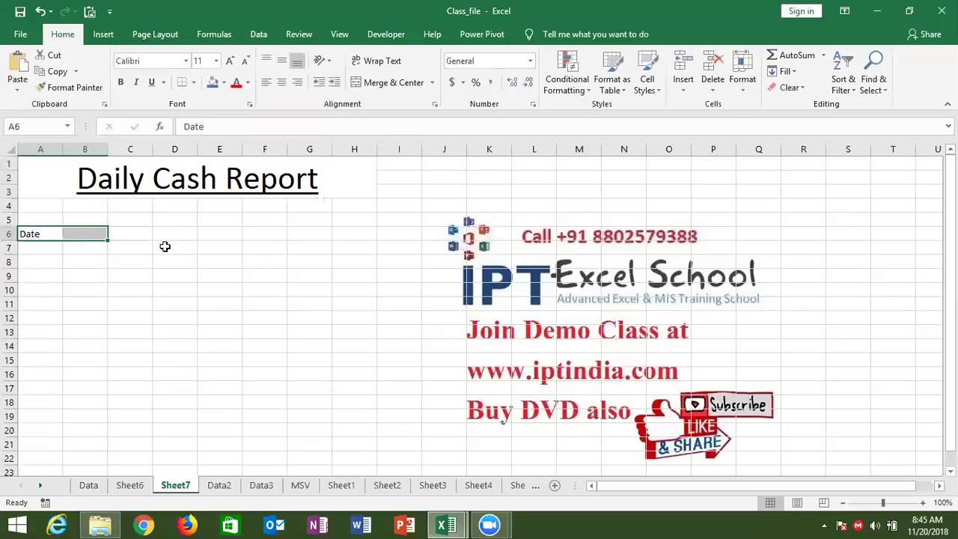
left_click(164, 246)
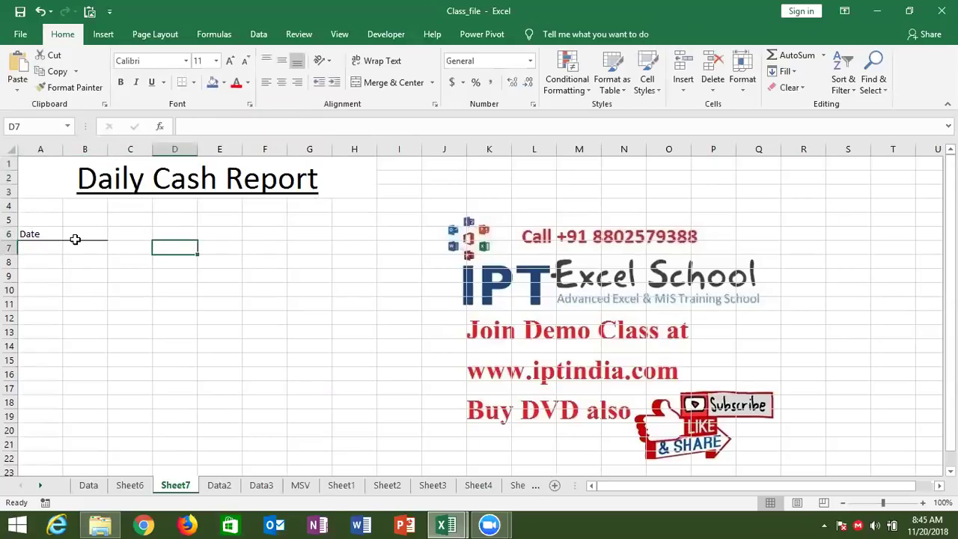
Type 'Location' in F6 and put a bottom border under F6:G6.
left_click(248, 233)
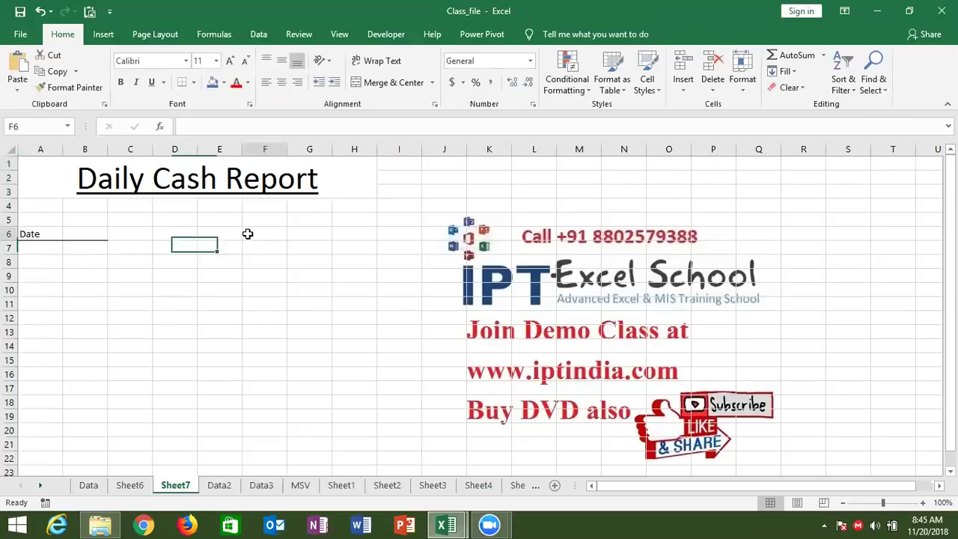
type("Location")
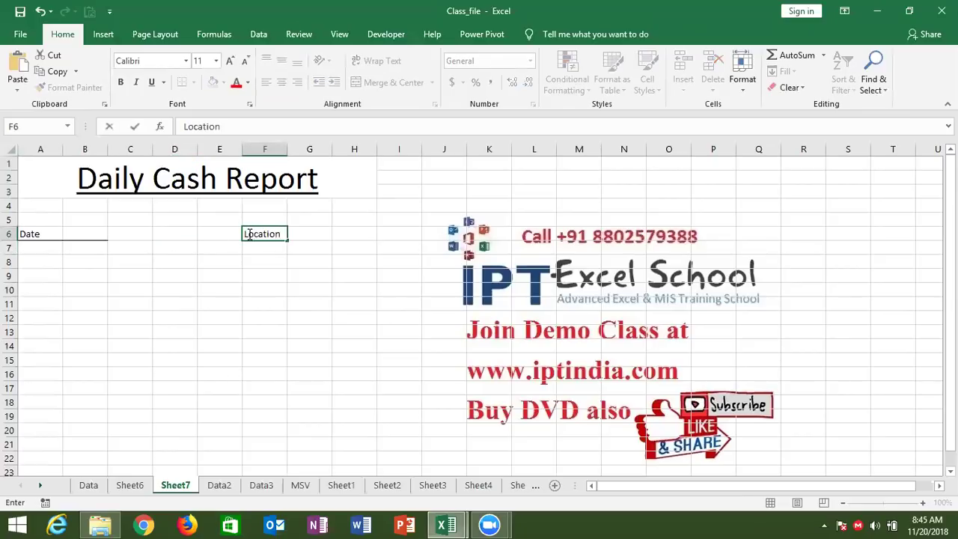
left_click_drag(251, 230, 306, 233)
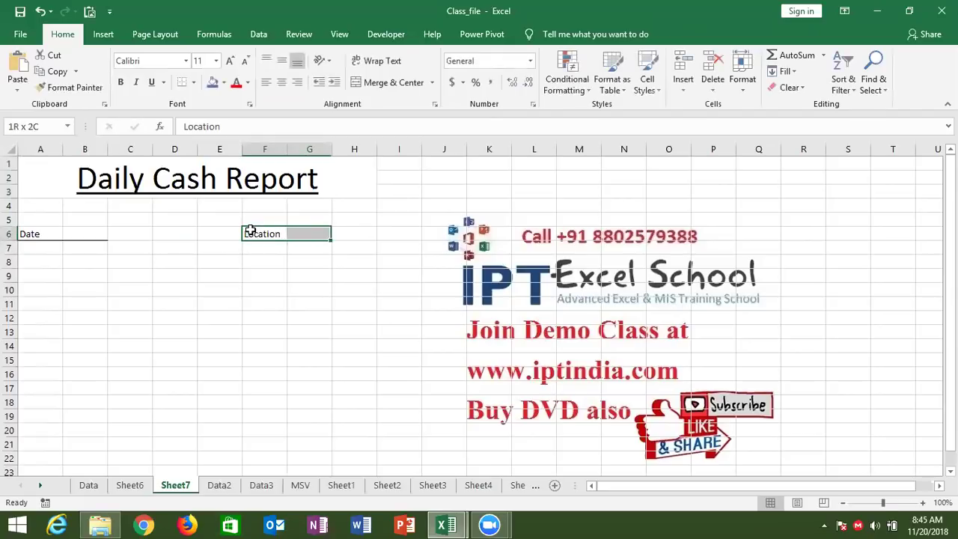
left_click(181, 82)
left_click(41, 276)
Type the headings Sr, Particuler, Dr, Cr and Balance into cells A9 through E9.
type("Sr")
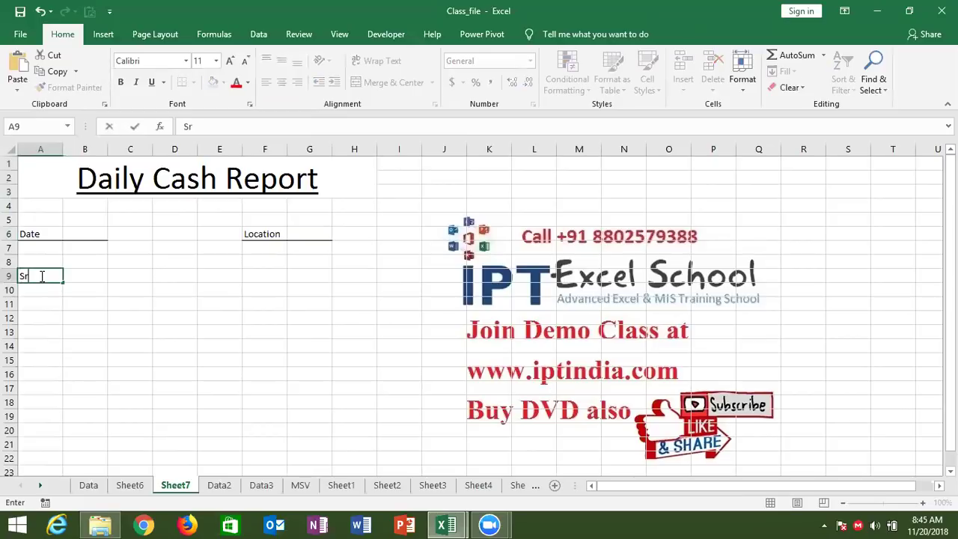
key("Tab")
type("Particu")
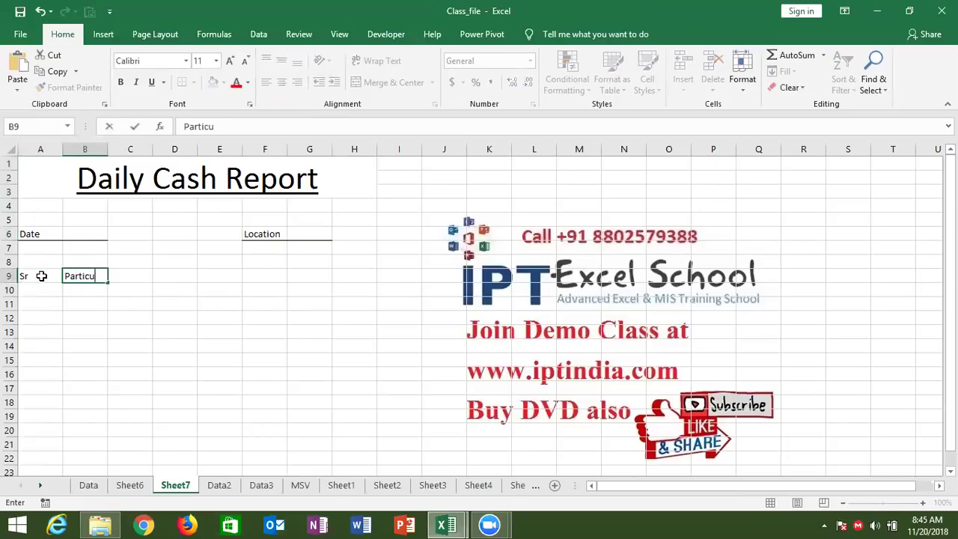
type("ler")
key("Tab")
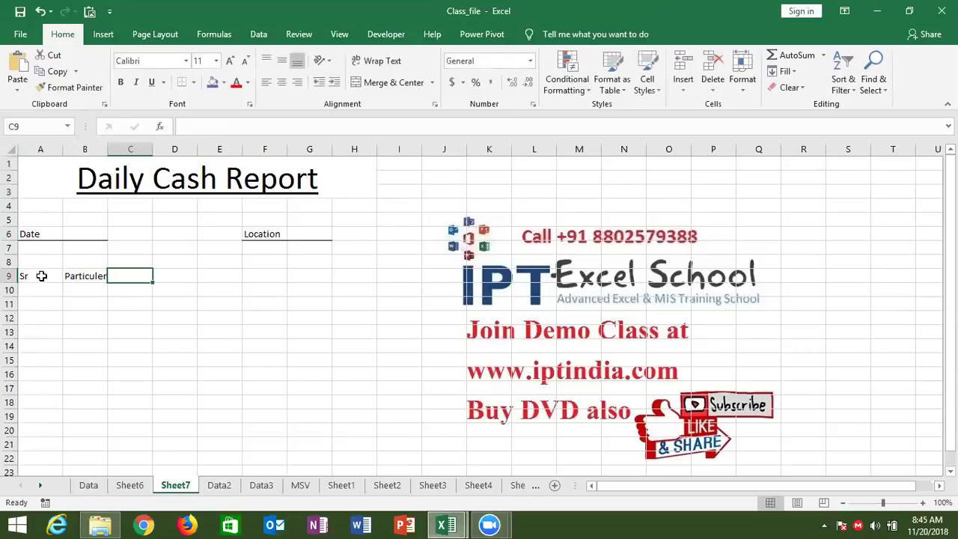
type("Dr")
key("Tab")
type("Cr")
key("Tab")
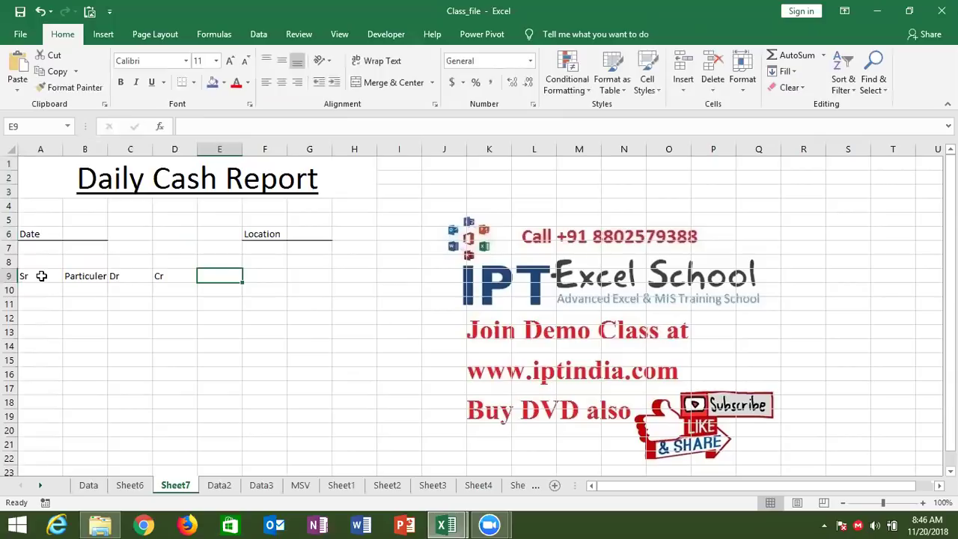
type("Balance")
key("Return")
Widen column B and apply All Borders to the table range A9:E21.
left_click(86, 267)
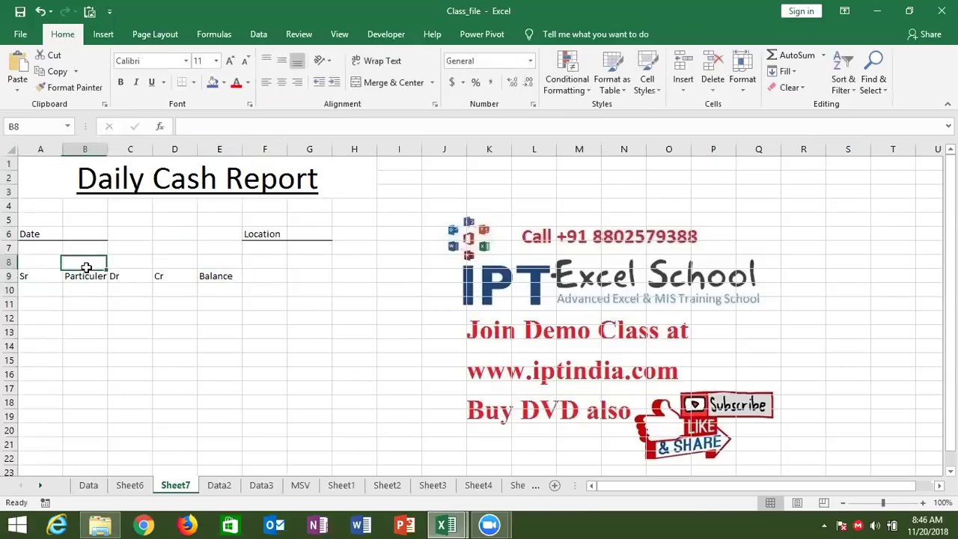
left_click_drag(108, 149, 192, 149)
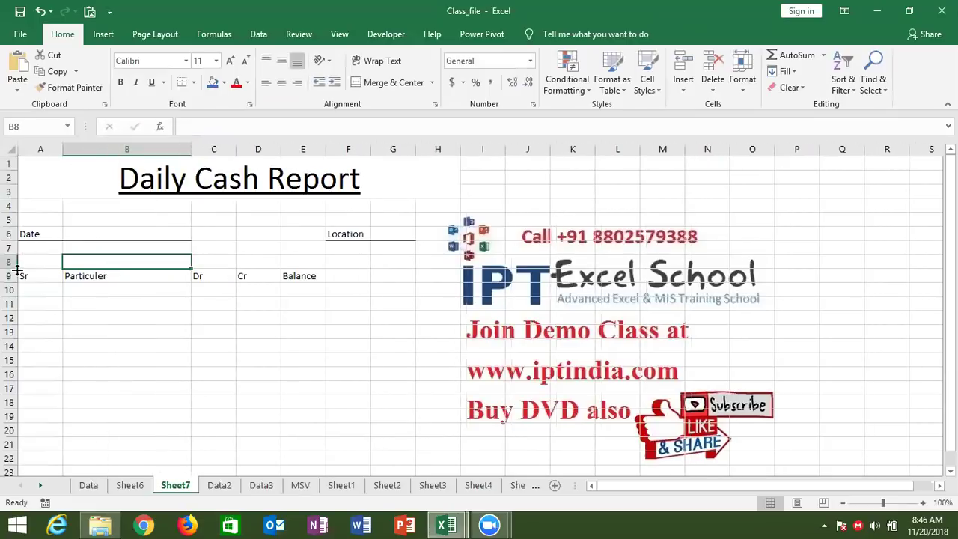
mouse_move(36, 275)
left_mouse_down()
mouse_move(327, 318)
mouse_move(303, 447)
left_mouse_up()
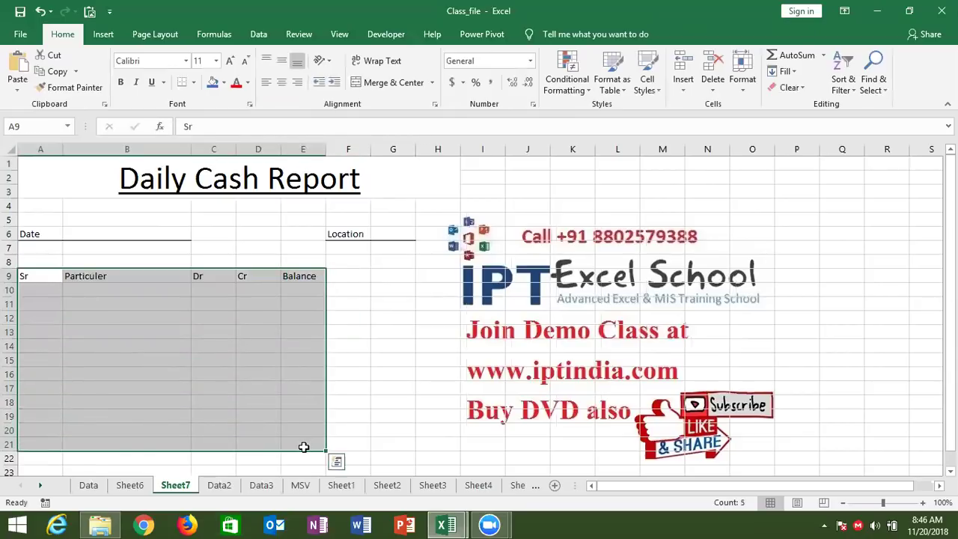
left_click(194, 82)
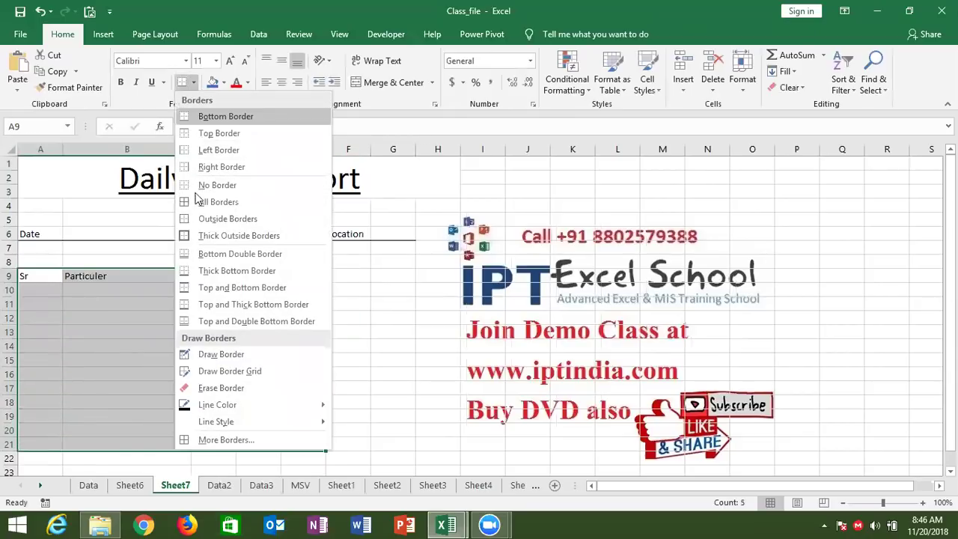
left_click(216, 274)
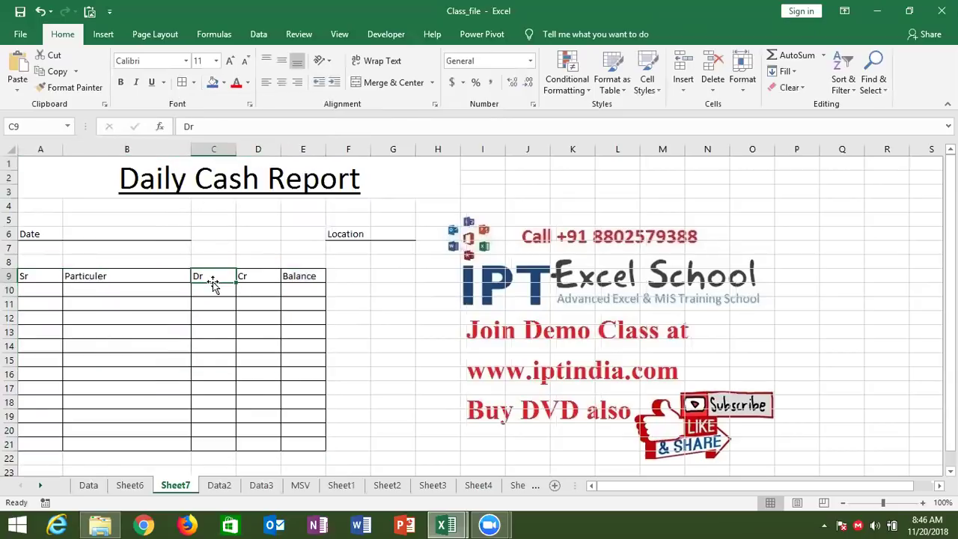
scroll(213, 280, "down", 1)
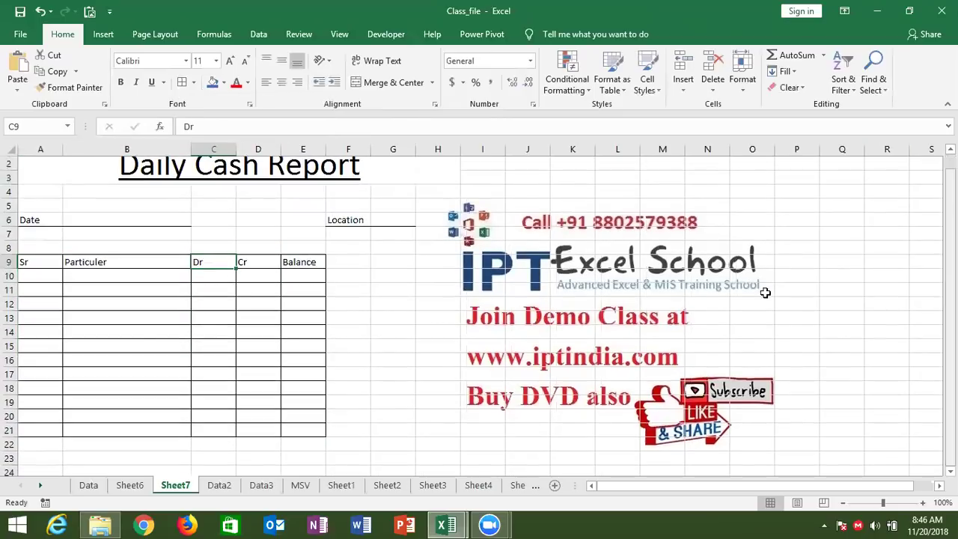
left_click(45, 446)
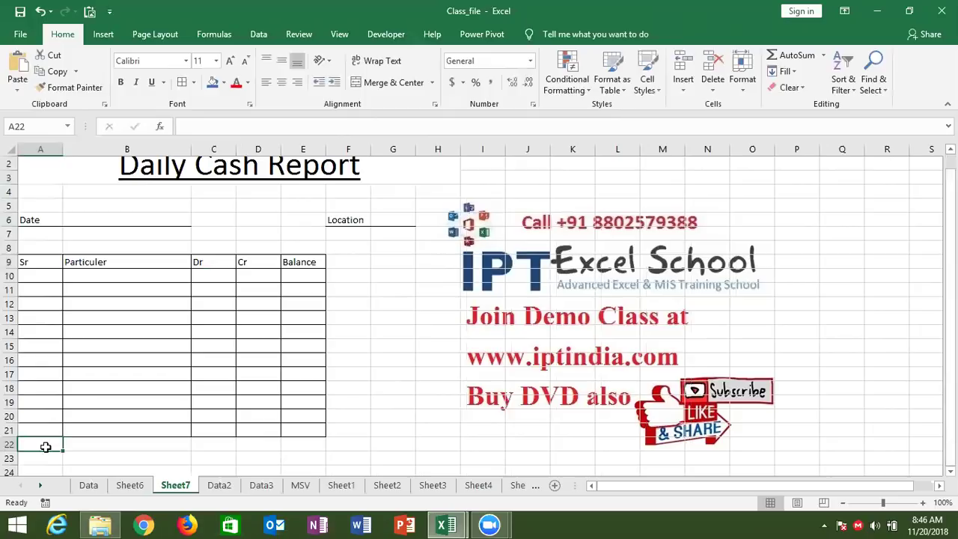
Label row 22 'Total' and sum the Dr column with =SUM(C10:C21) in C22.
type("Total")
key("Tab")
key("Tab")
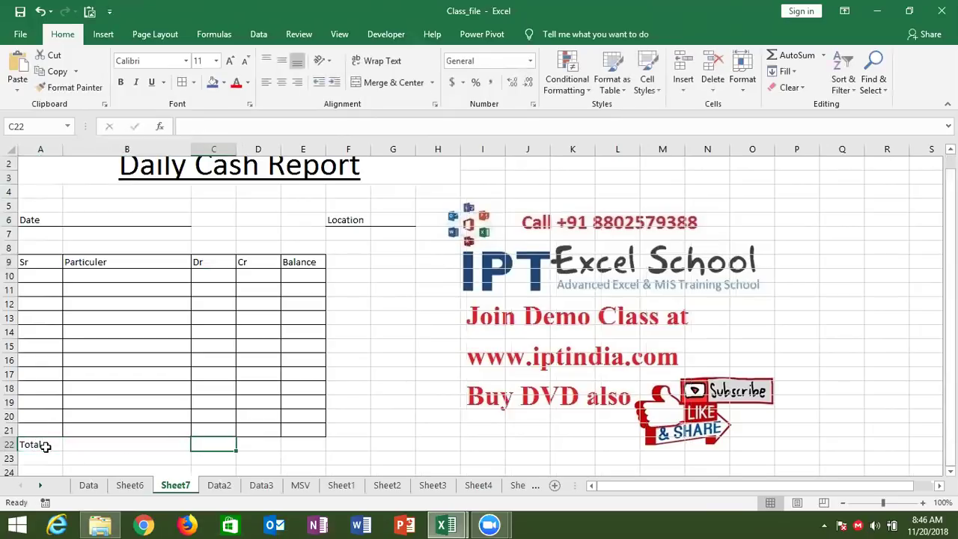
type("=sum")
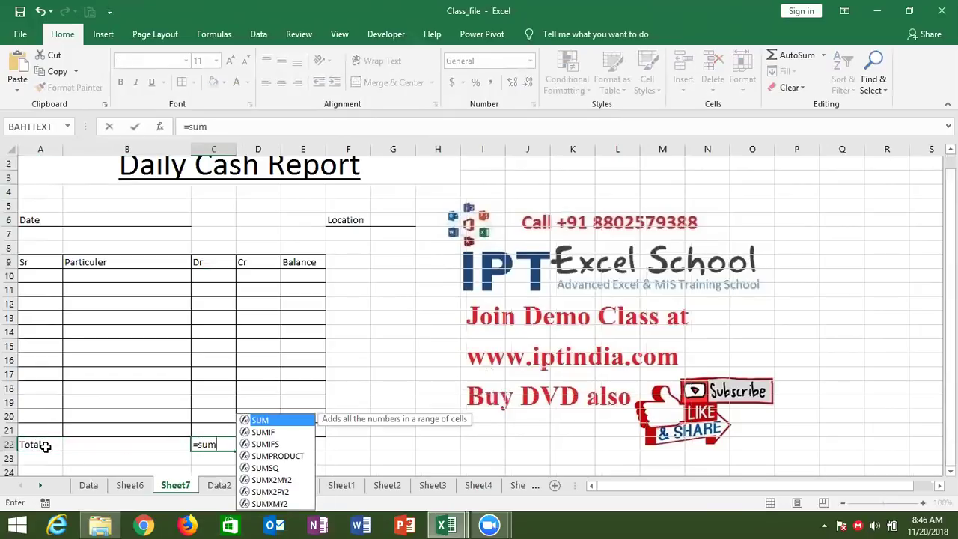
type("(")
key("Up")
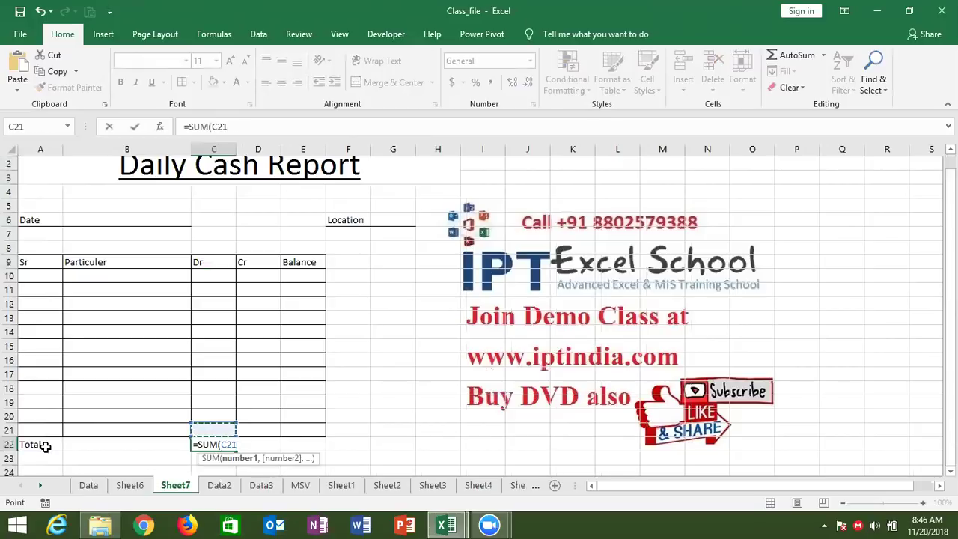
key("shift+Up")
key("shift+Up")
key("shift+Up")
key("shift+Up")
key("shift+Up")
key("shift+Up")
key("shift+Up")
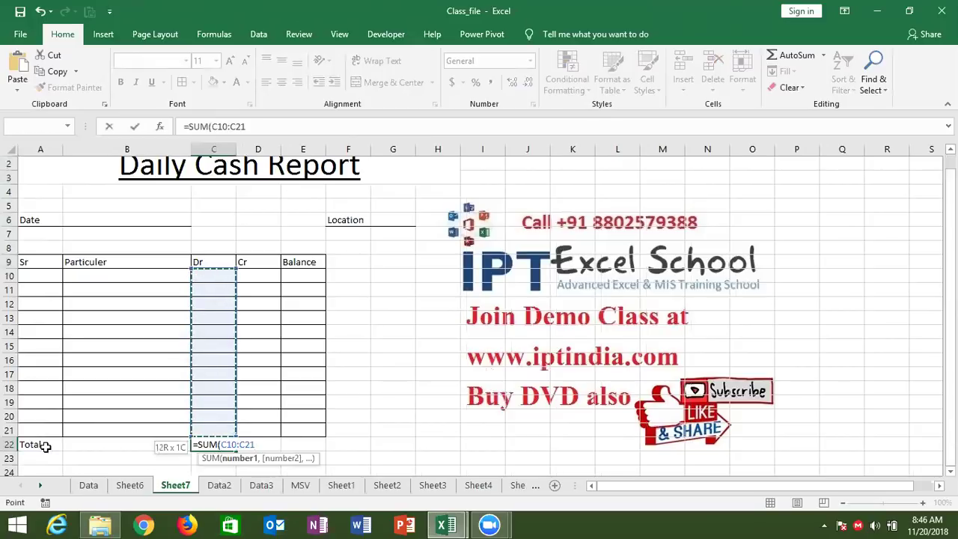
key("Return")
key("Up")
Sum the Cr column with =SUM(D10:D21) in D22.
key("Right")
key("Right")
key("Right")
type("=sum")
key("Tab")
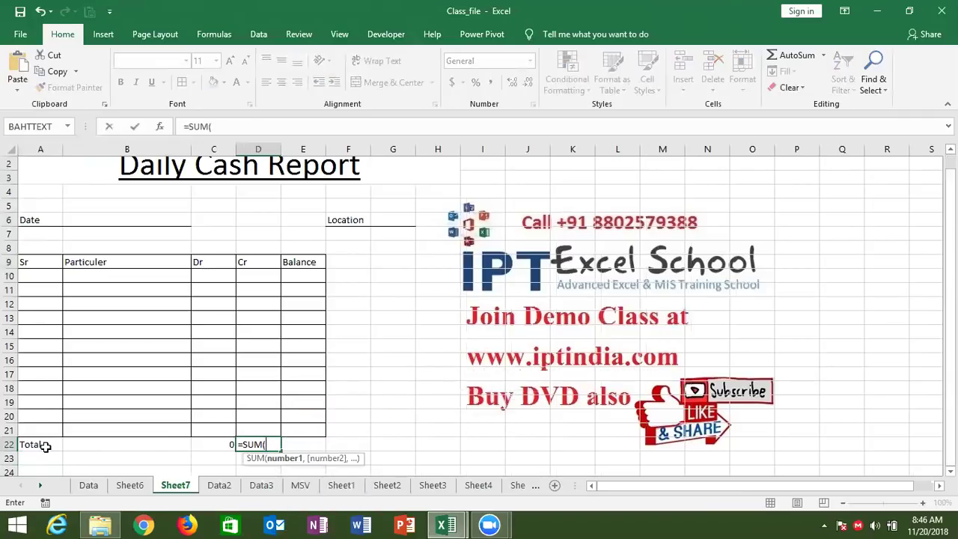
key("Up")
key("shift+Up")
key("shift+Up")
key("shift+Up")
key("shift+Up")
key("shift+Up")
key("shift+Up")
key("shift+Up")
key("Return")
key("Down")
key("Down")
key("Down")
key("Down")
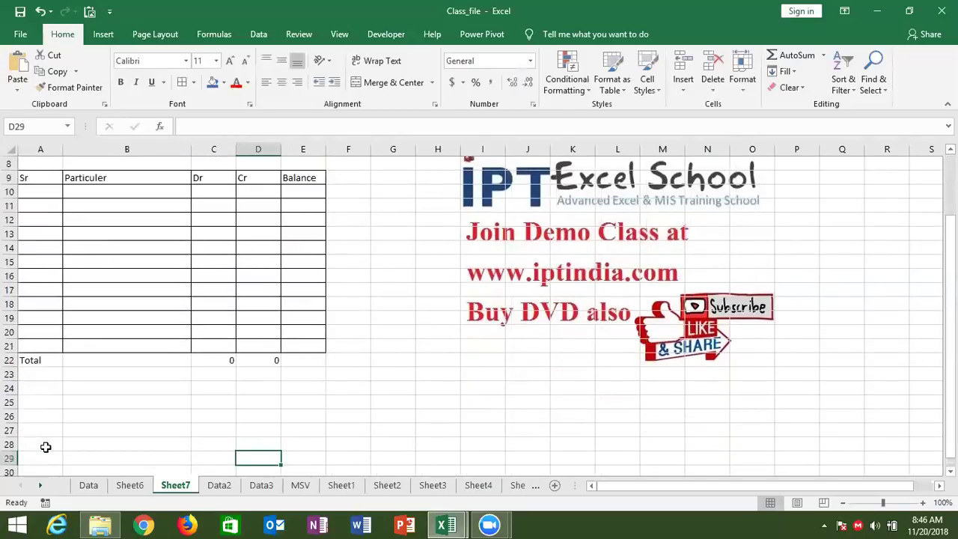
left_click(45, 431)
left_click(48, 414)
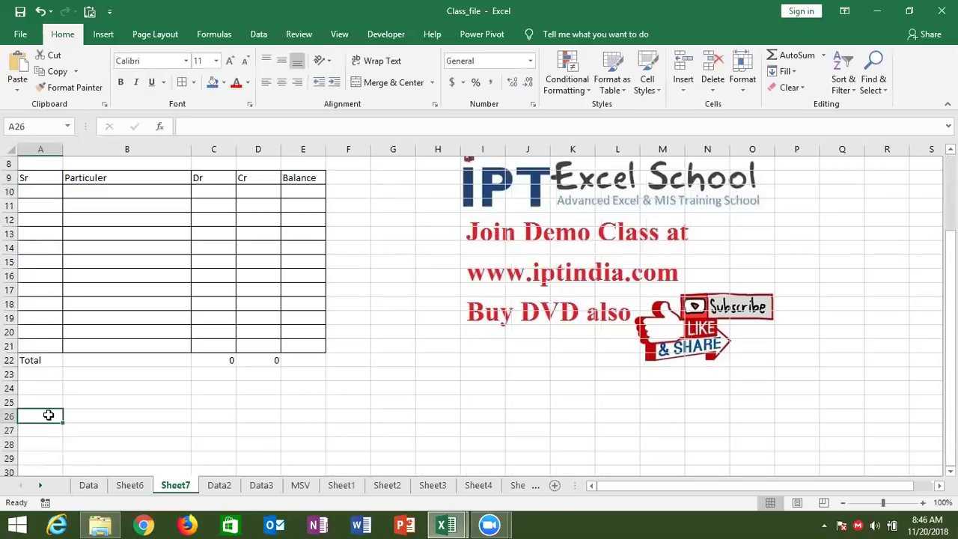
type("A")
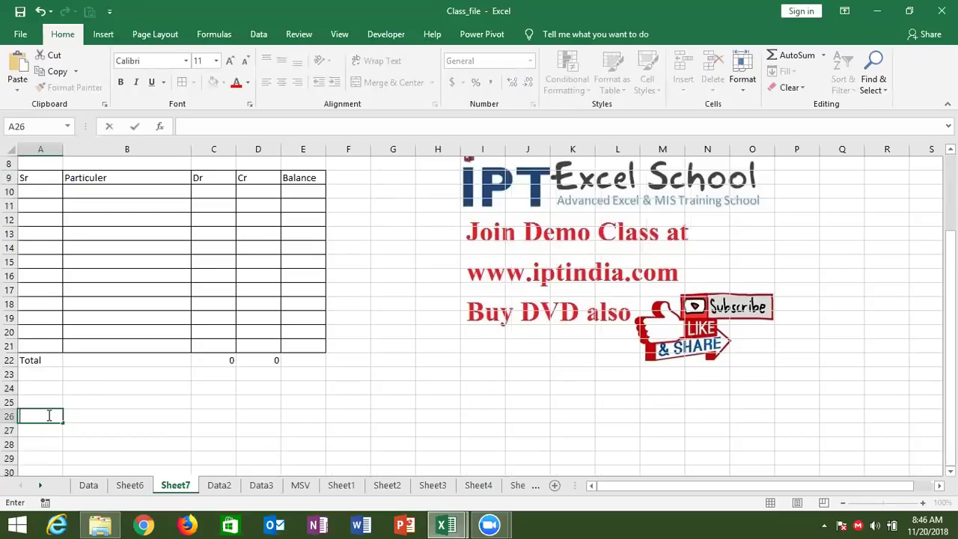
type("utho")
key("BackSpace")
type(".")
key("Return")
key("Return")
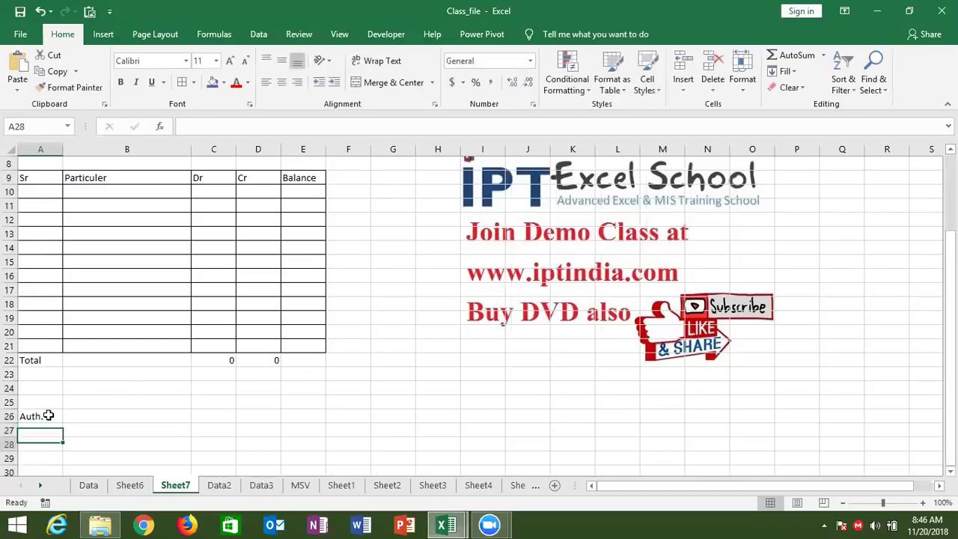
type("S")
key("Escape")
key("Return")
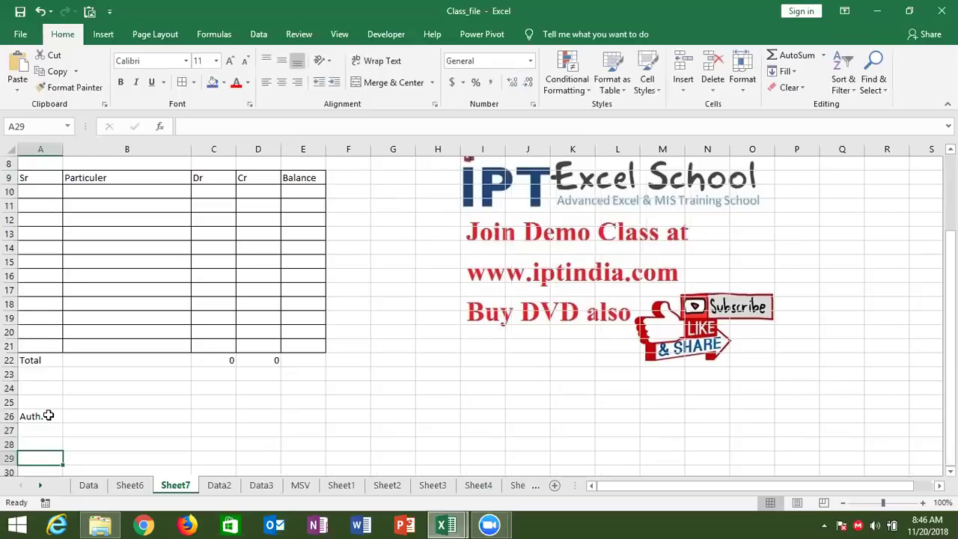
type("(Signature)")
key("Return")
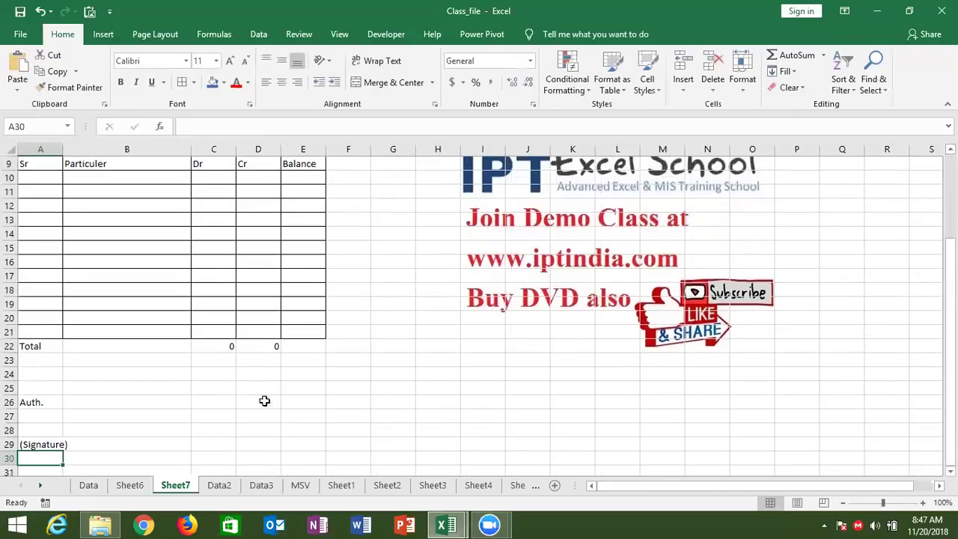
left_click(223, 442)
left_click(221, 403)
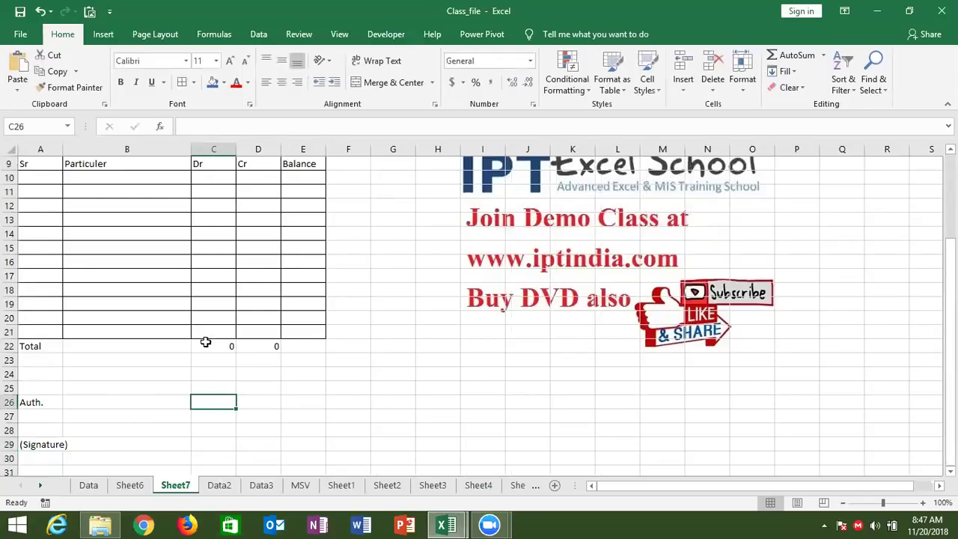
Preview Sheet7 for printing and select the HP LaserJet Professional P1106 printer, then return.
left_click(21, 34)
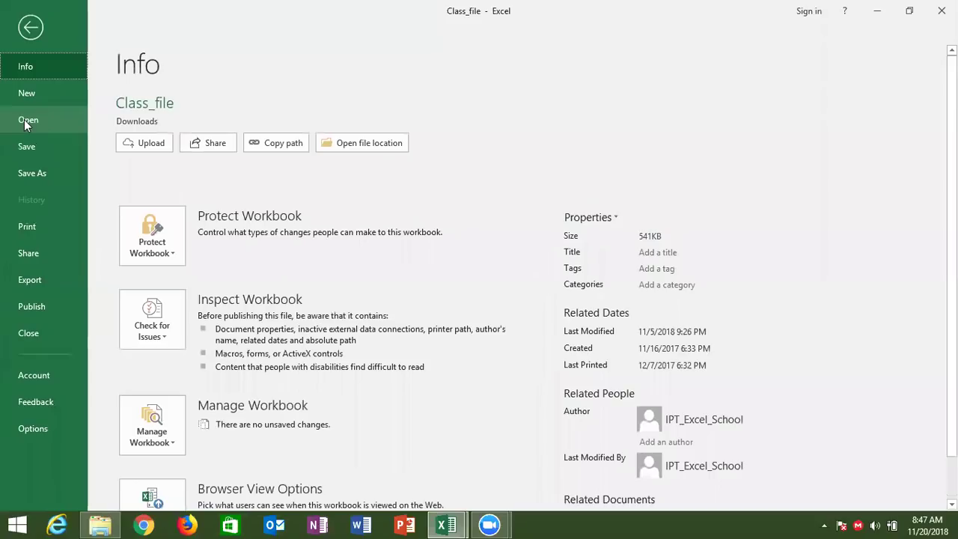
left_click(37, 229)
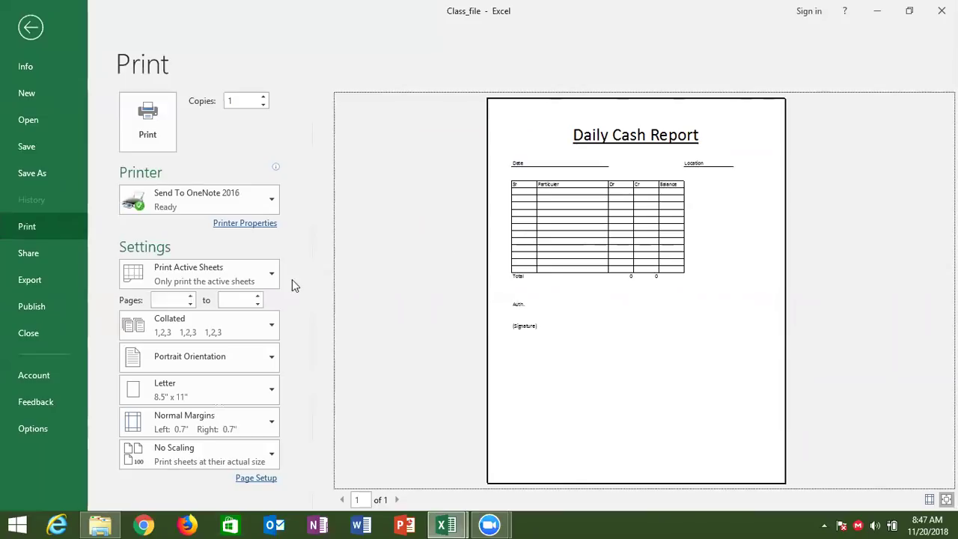
left_click(233, 194)
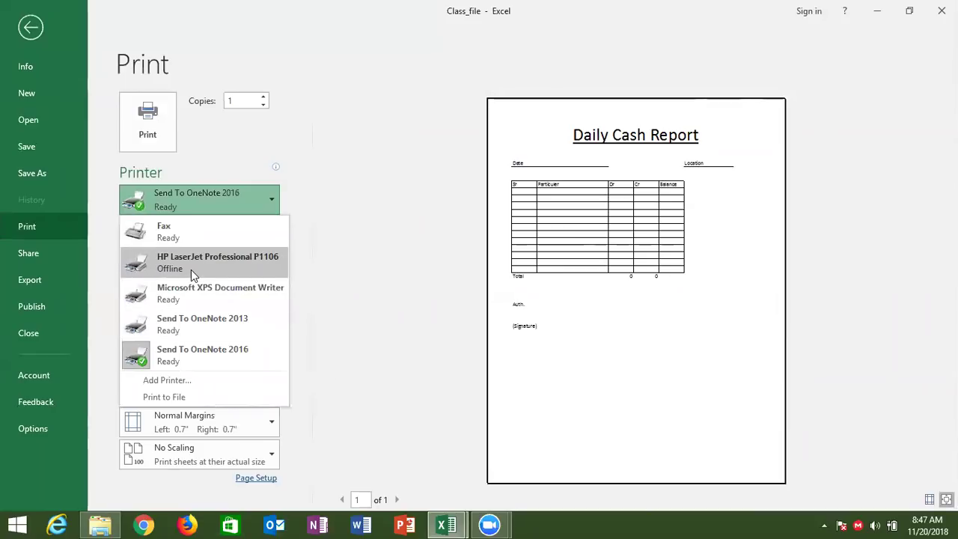
left_click(191, 262)
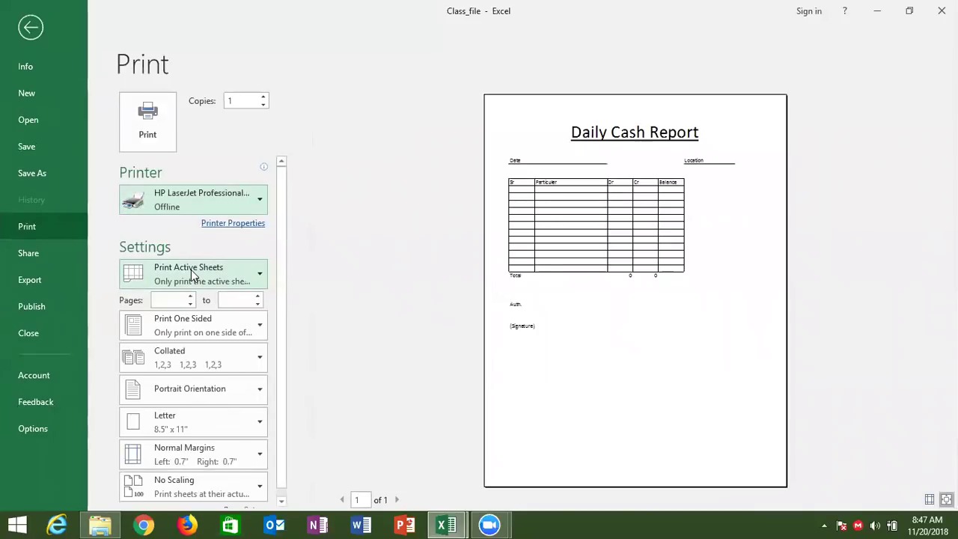
key("Escape")
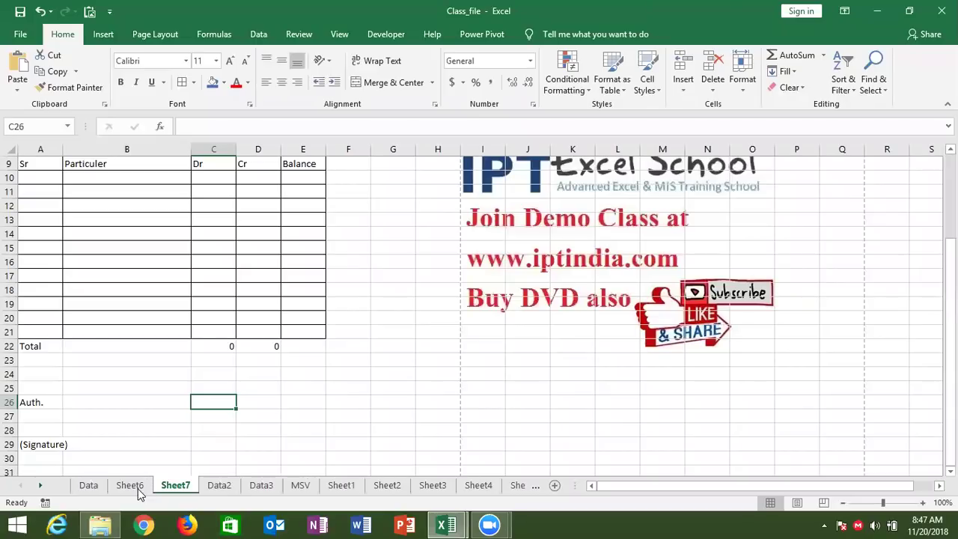
Glance at Sheet6, then return to Sheet7 and scroll up to the Daily Cash Report title.
left_click(130, 486)
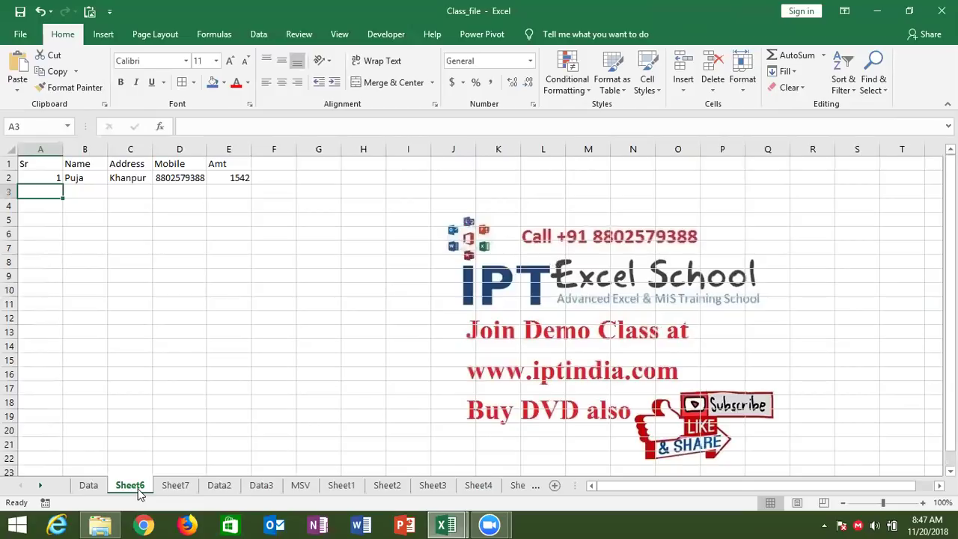
left_click(169, 489)
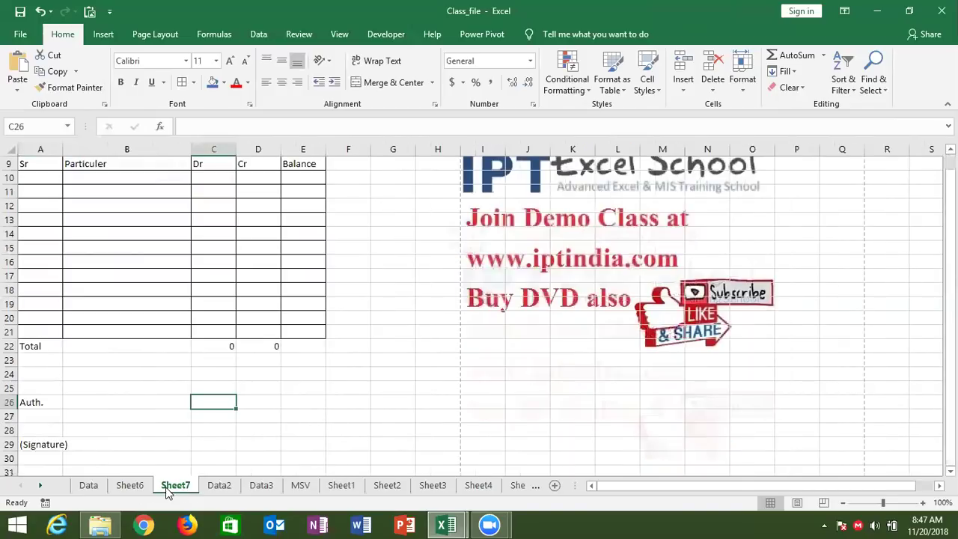
key("Page_Up")
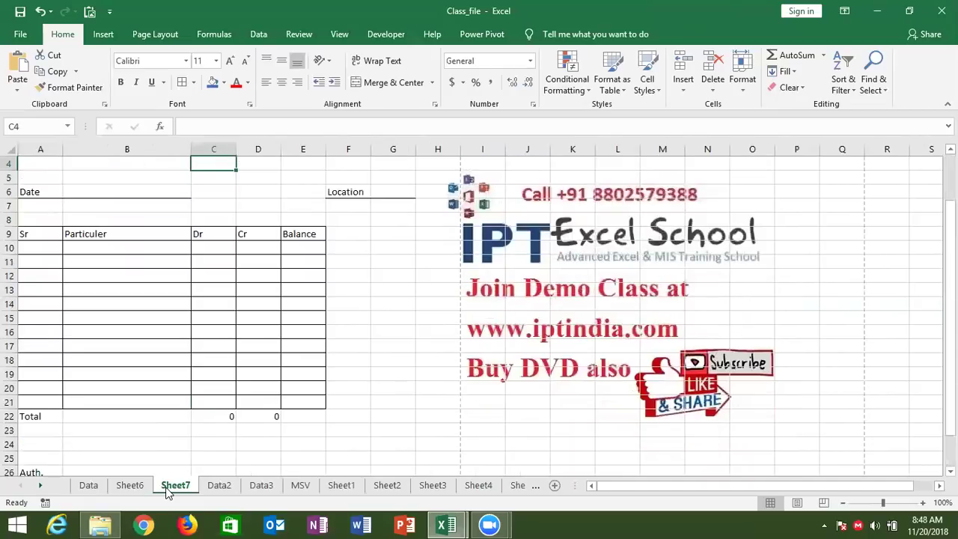
key("Page_Up")
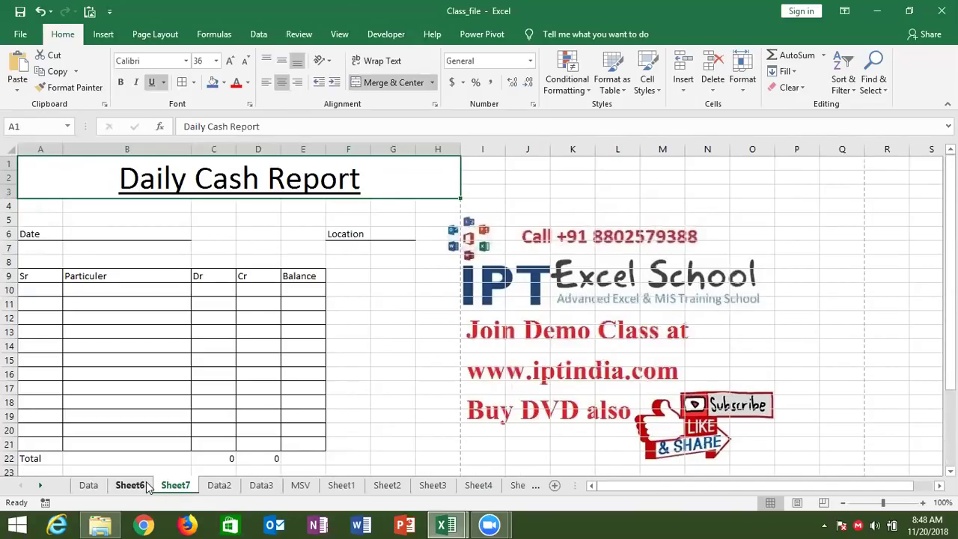
left_click(135, 487)
left_click(43, 145)
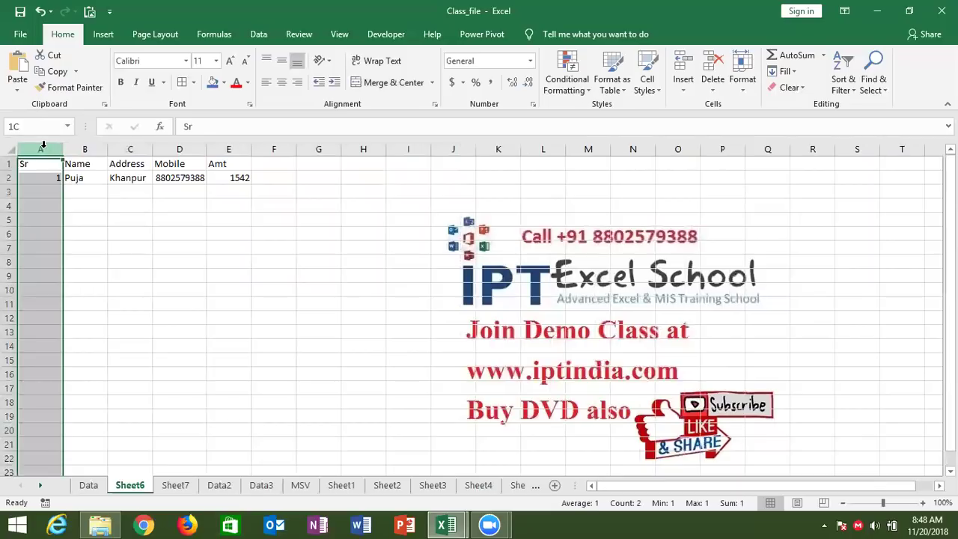
left_click(9, 163)
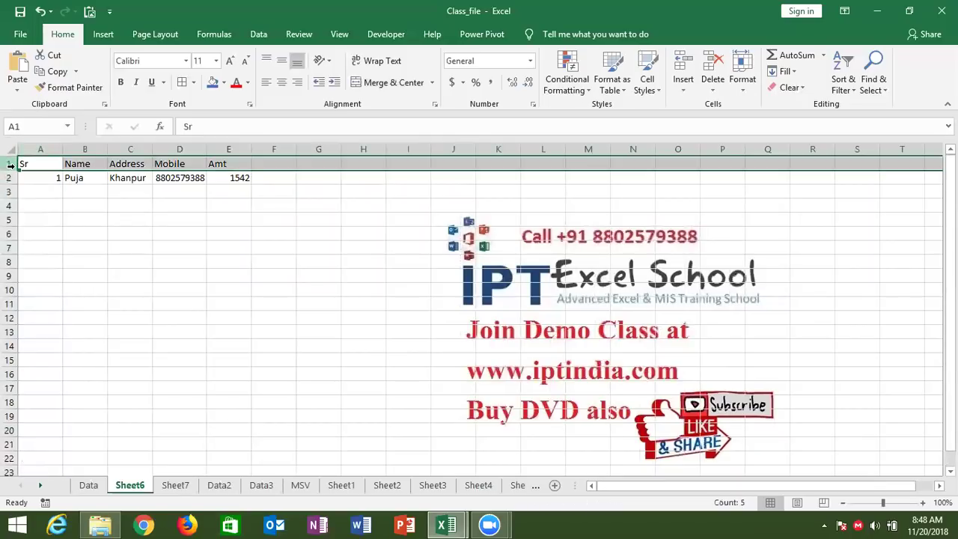
left_click(154, 246)
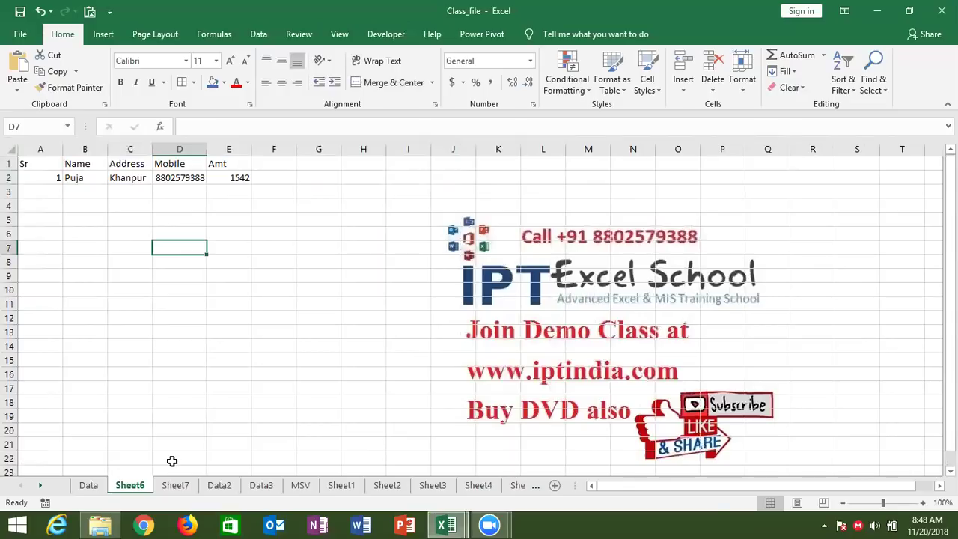
left_click(175, 485)
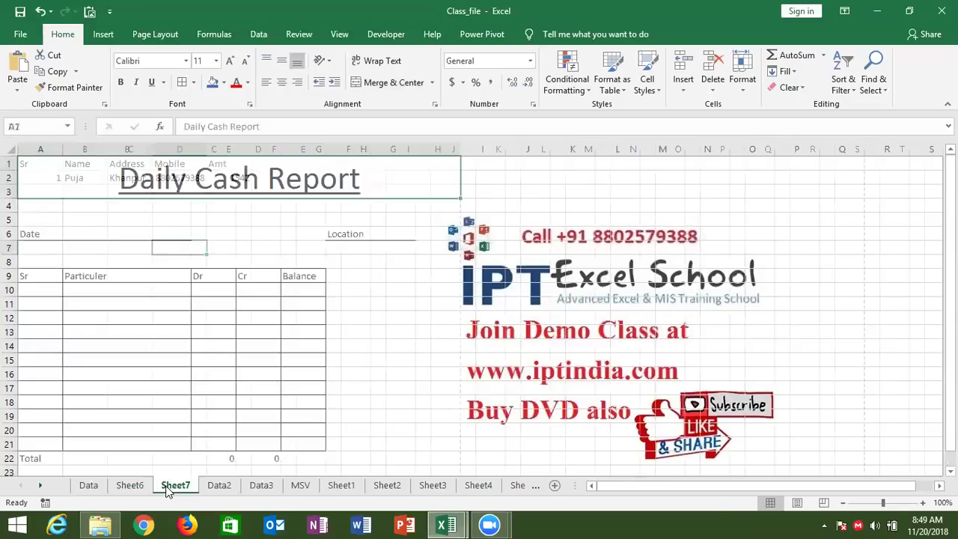
left_click(784, 175)
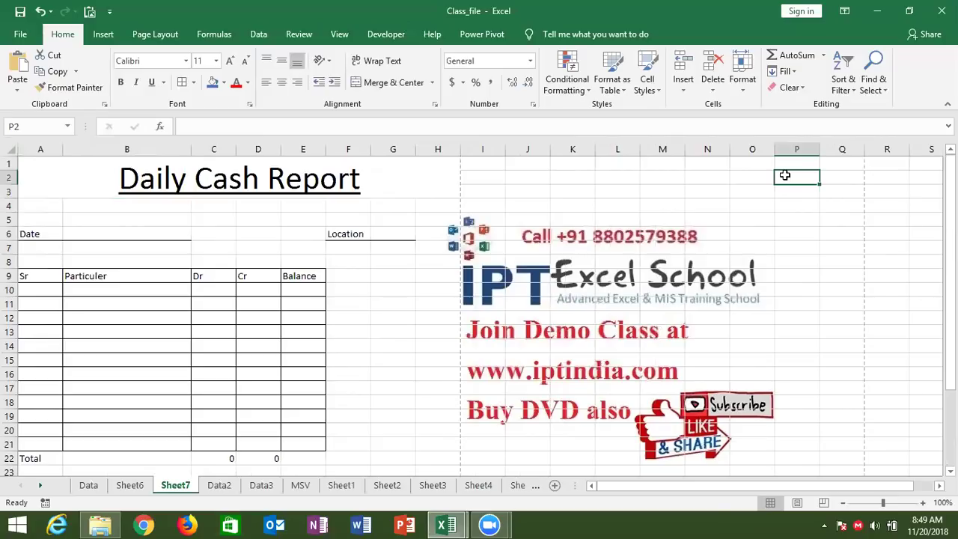
Enter the label 'Data Storage' in cell O1 of Sheet7.
key("Up")
key("Left")
type("Data Storag")
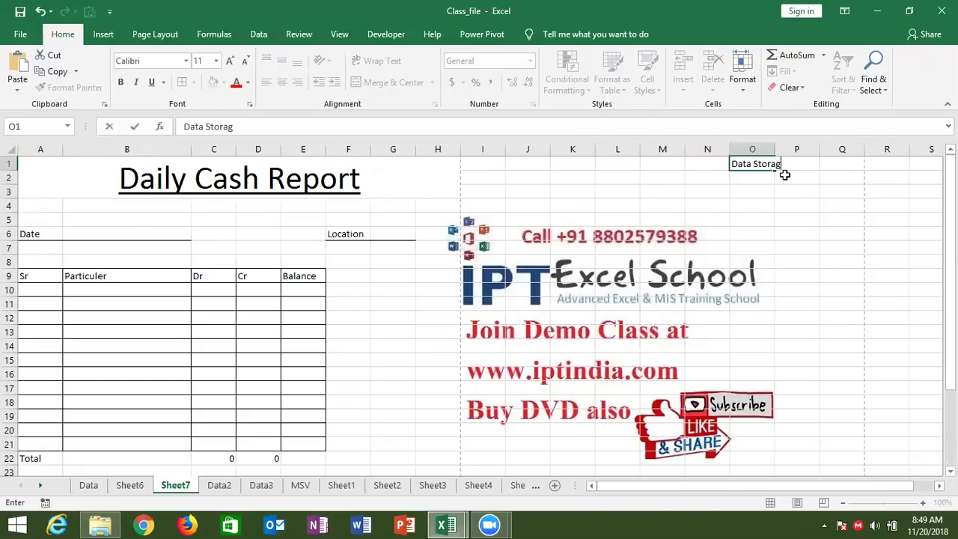
type("e")
key("Return")
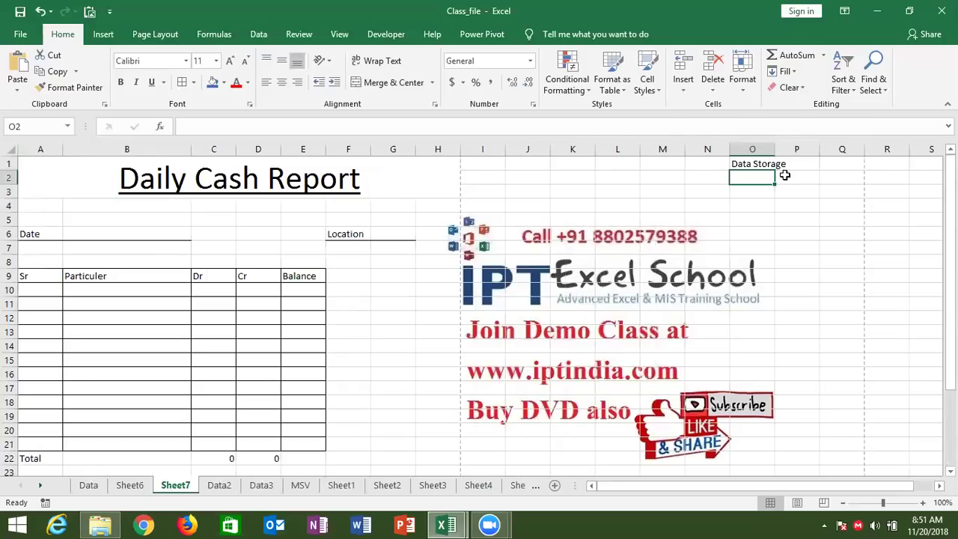
Enter 'Calculation' in cell O2 below the Data Storage label.
key("Down")
key("Up")
type("Cal")
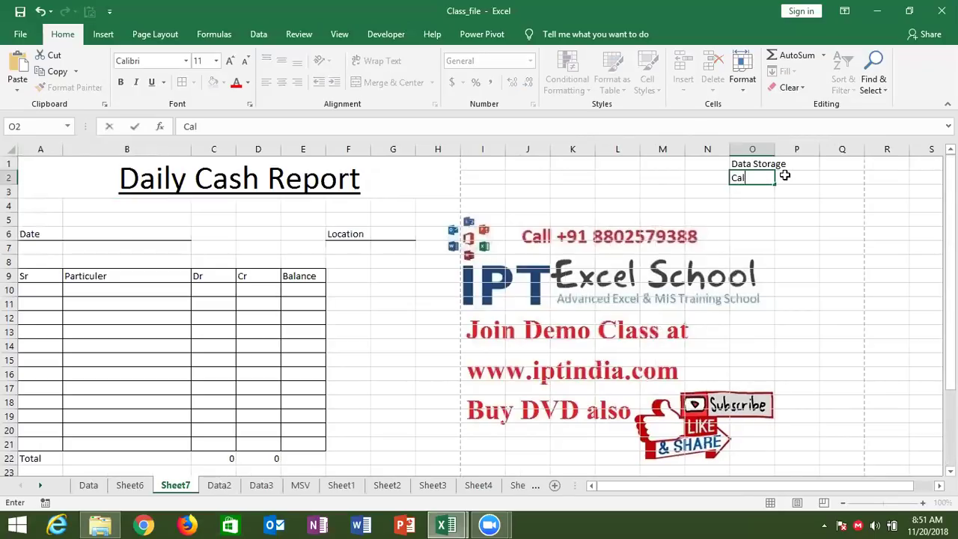
type("culation")
key("Return")
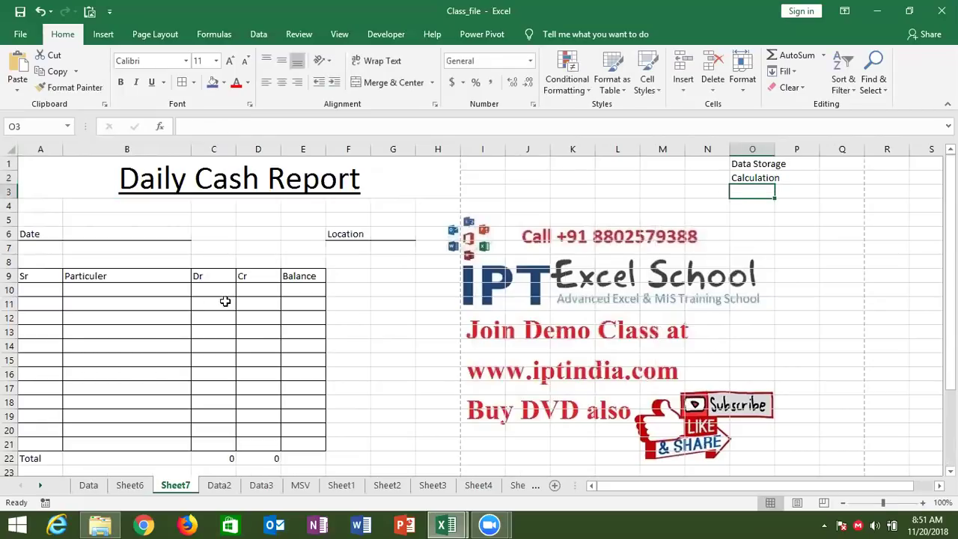
left_click_drag(225, 301, 222, 352)
Enter the opening balance formula =D10-C10 in E10.
left_click(216, 458)
double_click(216, 458)
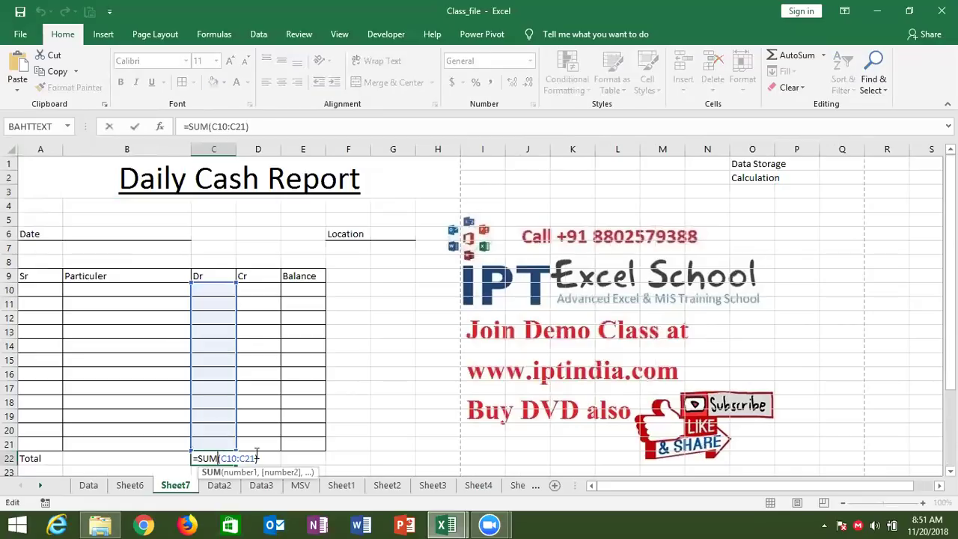
key("Escape")
left_click(297, 292)
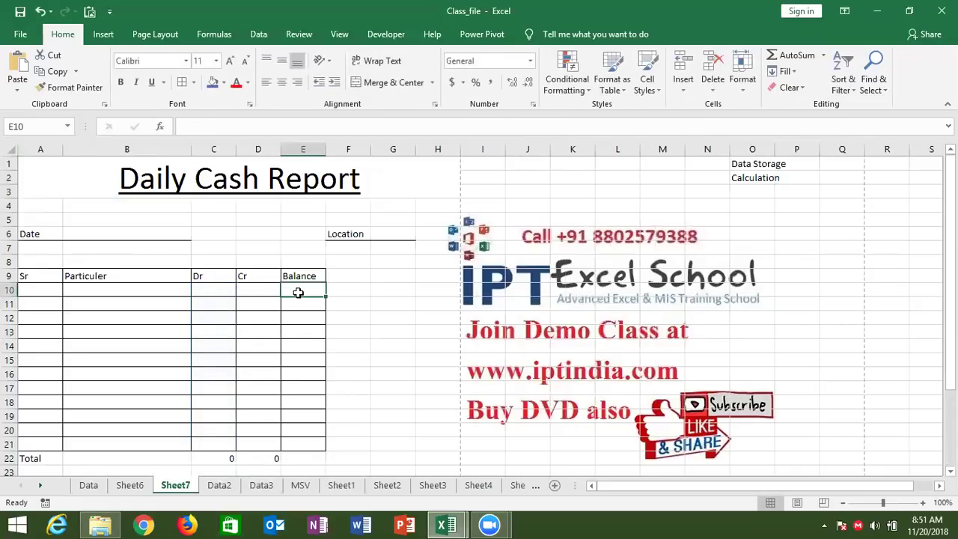
type("=")
left_click(265, 290)
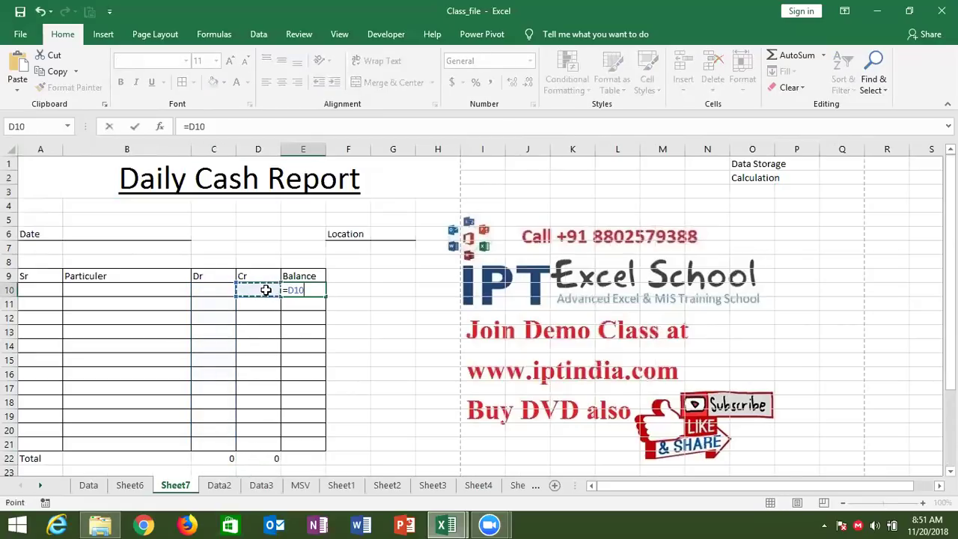
type("-")
left_click(216, 289)
key("Return")
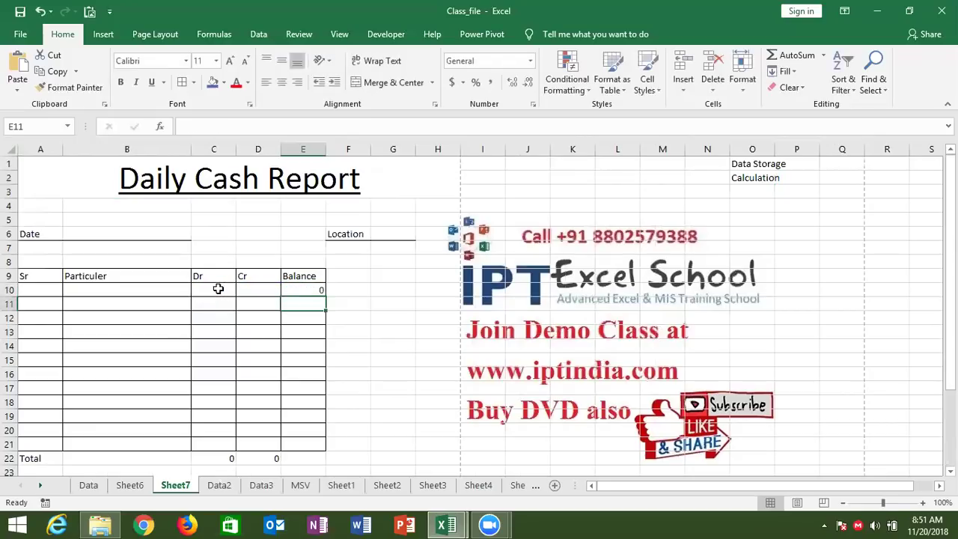
Enter the running balance =E10+D11-C11 in E11 and fill it down to E21.
type("=")
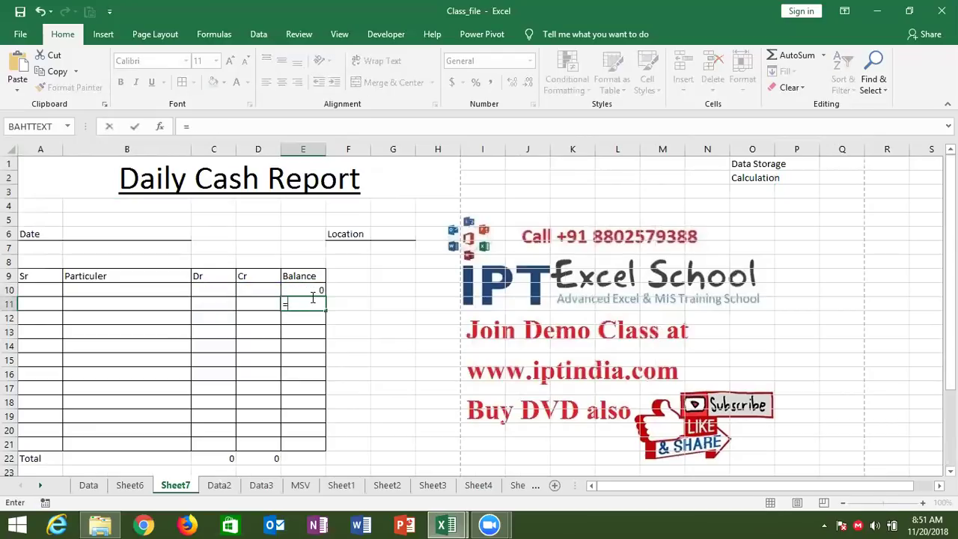
left_click(309, 282)
type("+")
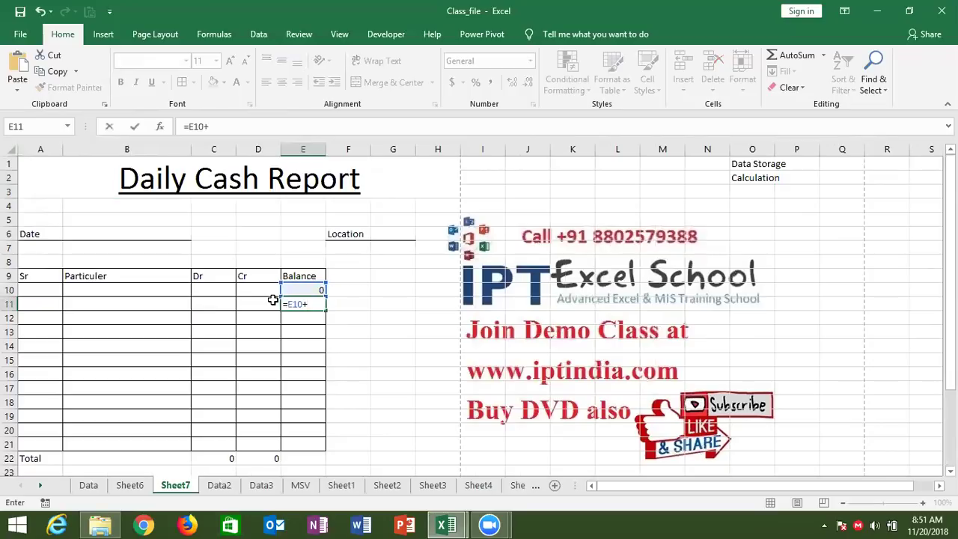
left_click(269, 301)
type("-")
left_click(223, 304)
key("ctrl+Return")
key("shift+Down")
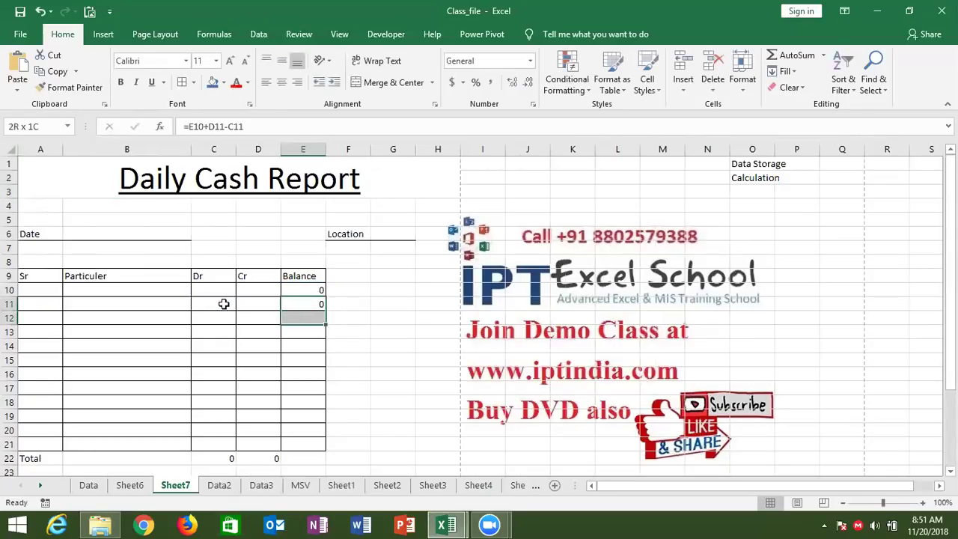
key("shift+Down")
key("shift+Down")
key("shift+Down")
key("ctrl+d")
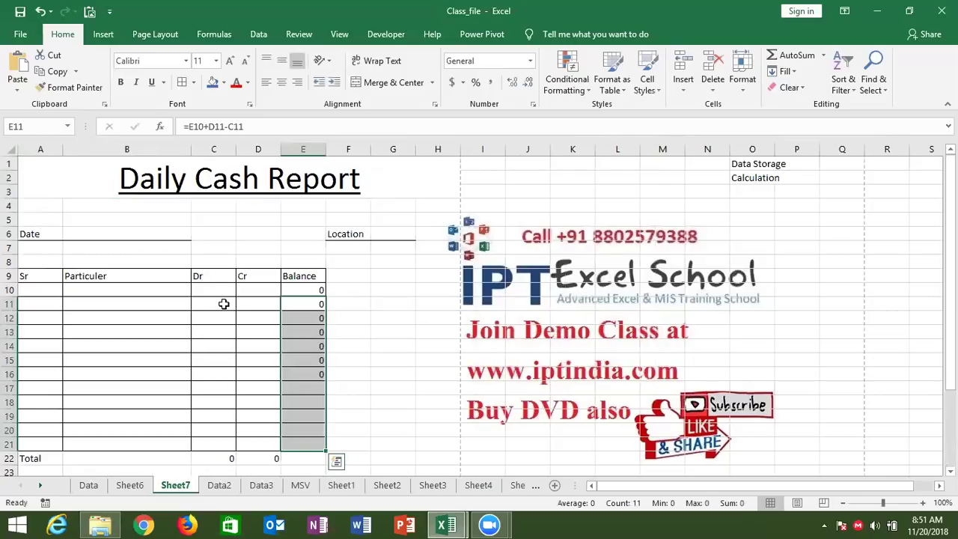
Number the first entry 1 in cell A10.
left_click(58, 290)
type("1")
key("Tab")
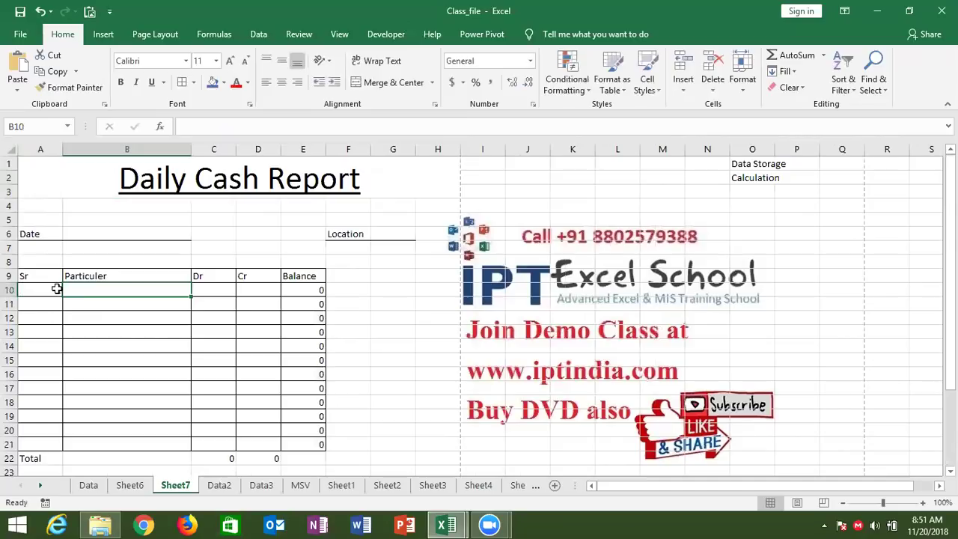
Record the first entry, Cash Rec, with a 5000 credit in row 10.
type("O")
key("BackSpace")
type("Cash Rec")
key("Tab")
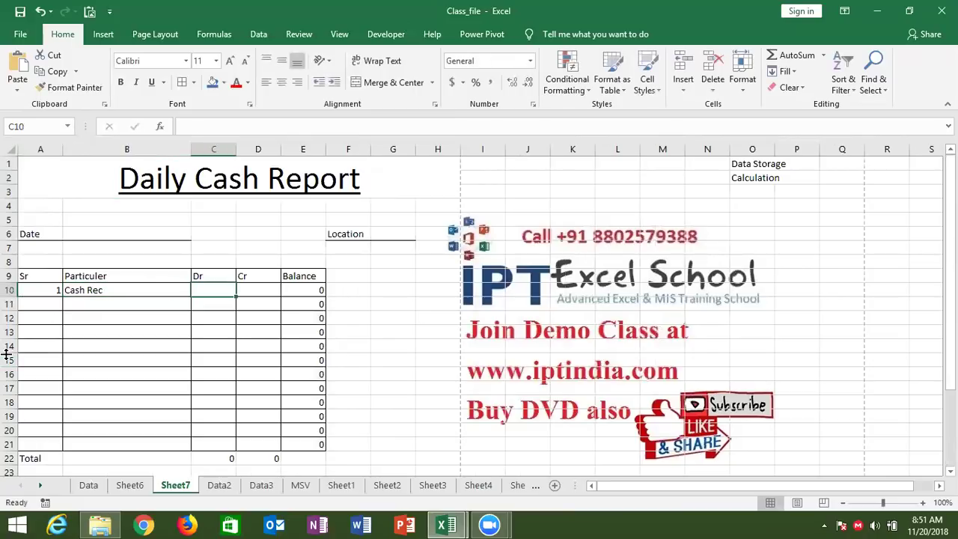
key("Tab")
type("5000")
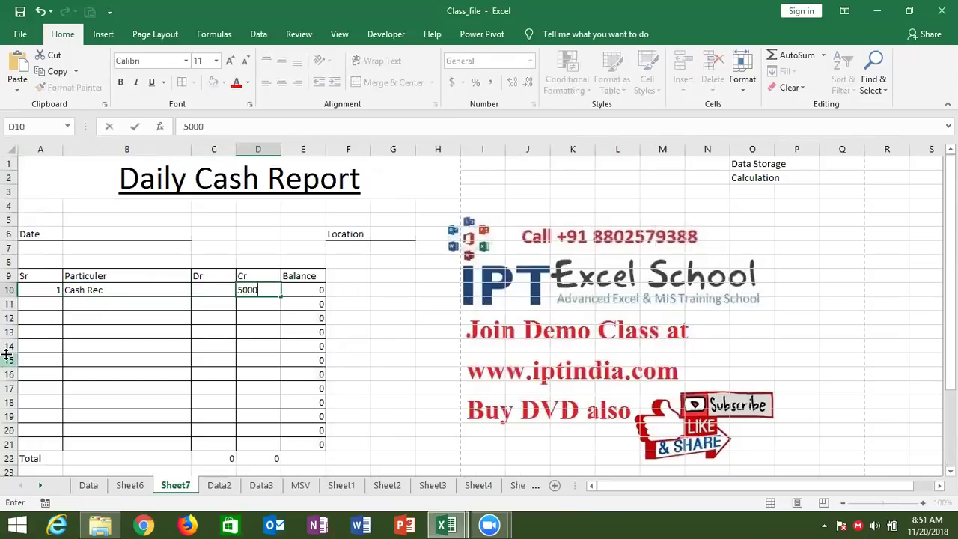
key("Return")
key("Right")
key("Right")
key("Right")
key("Right")
key("Up")
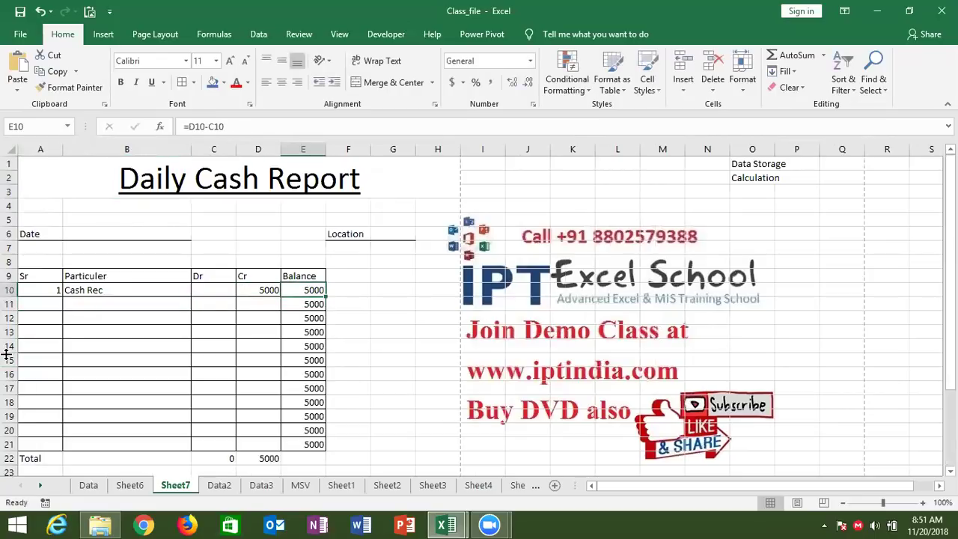
Add entry 2, Con, with a 300 debit in row 11.
key("Down")
key("Left")
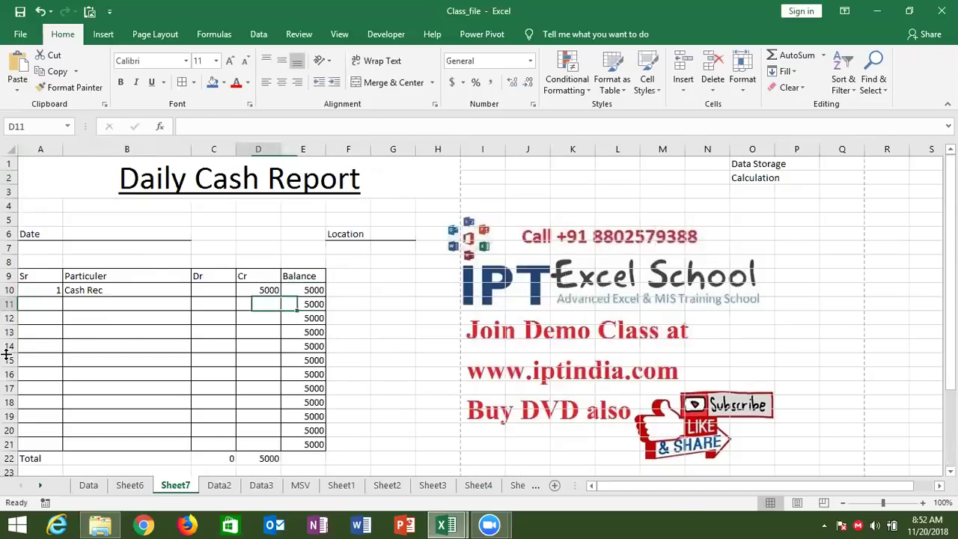
key("Left")
key("Left")
key("Left")
type("2")
key("Tab")
type("Com")
key("BackSpace")
type("n")
key("Tab")
type("300")
key("Return")
key("Tab")
key("Tab")
key("Right")
key("Right")
key("Up")
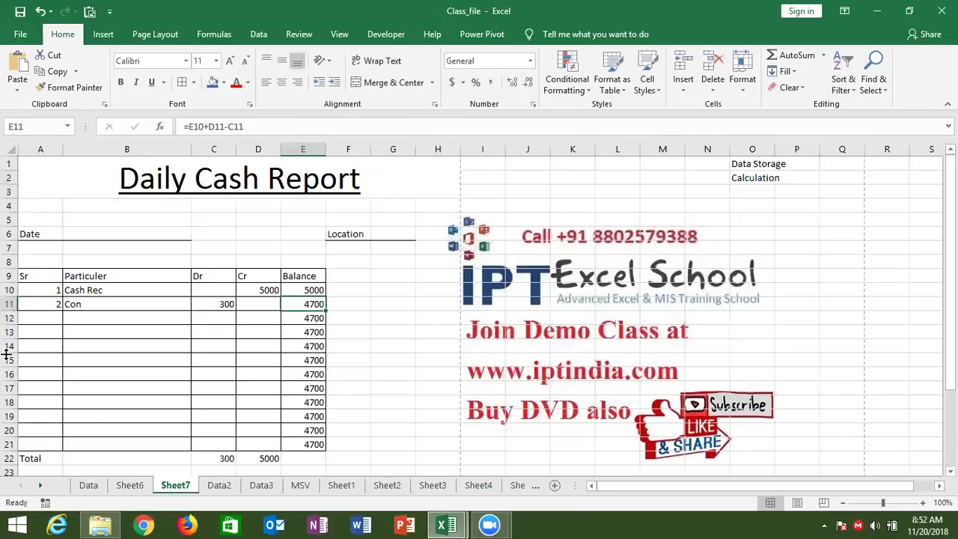
Add entry 3, food, with an 800 debit in row 12.
key("Down")
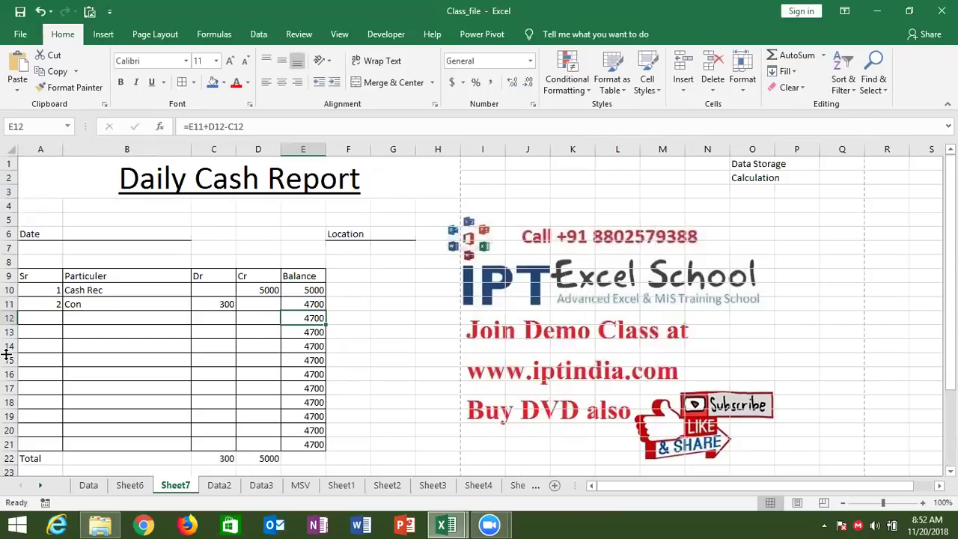
key("Left")
key("Left")
key("Left")
key("Left")
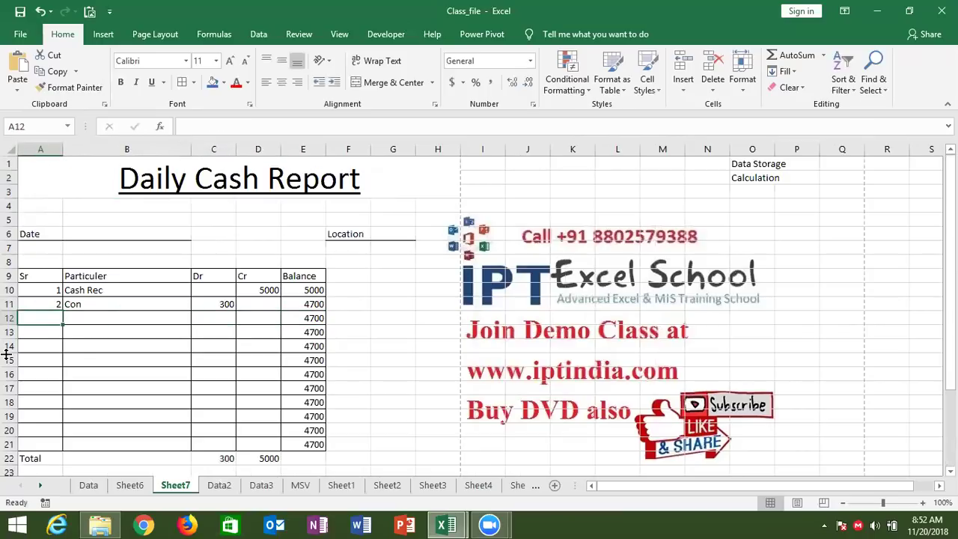
type("3")
key("Tab")
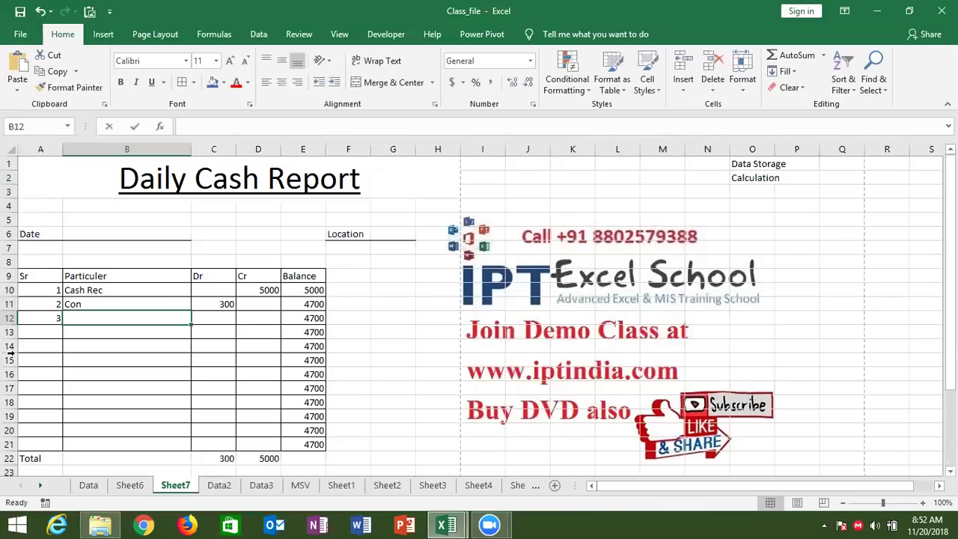
type("food")
key("Tab")
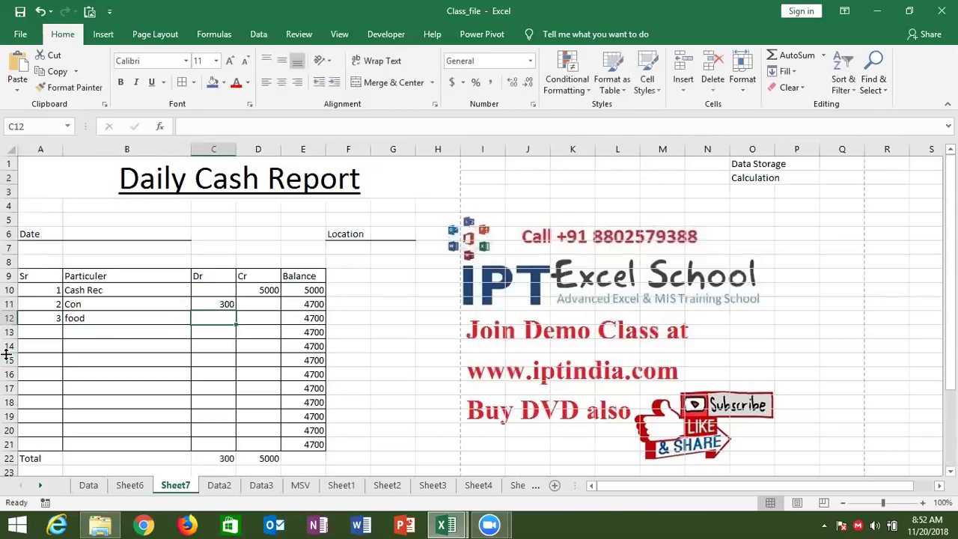
type("8")
type("00")
key("Tab")
key("Down")
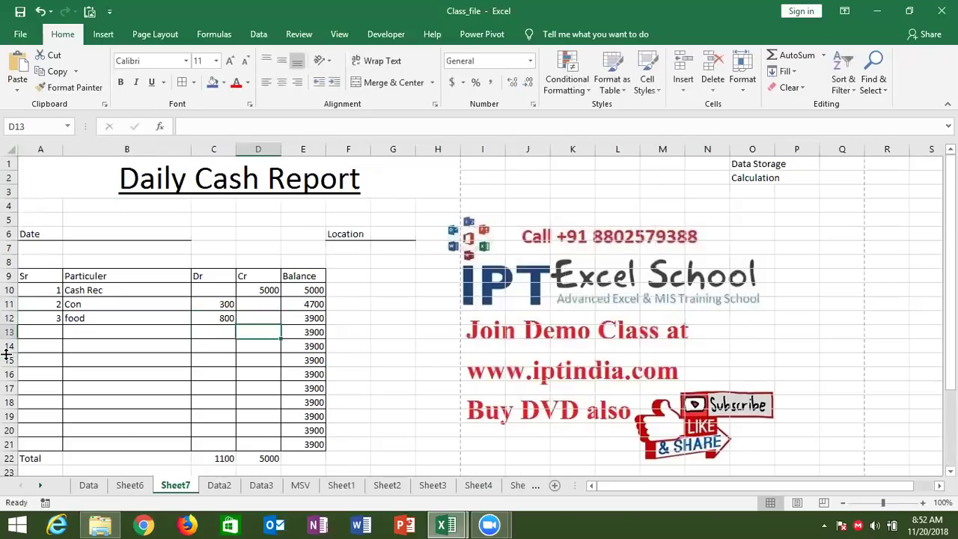
key("Up")
key("Right")
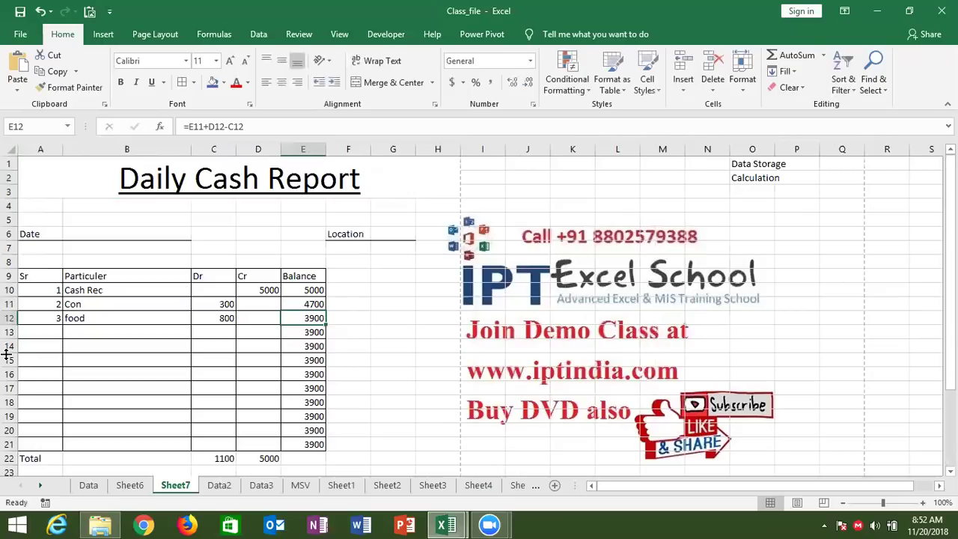
Add entry 4, Cash Rec, with a 2500 credit in row 13, bringing the balance to 6400.
key("Down")
key("Left")
key("Left")
key("Left")
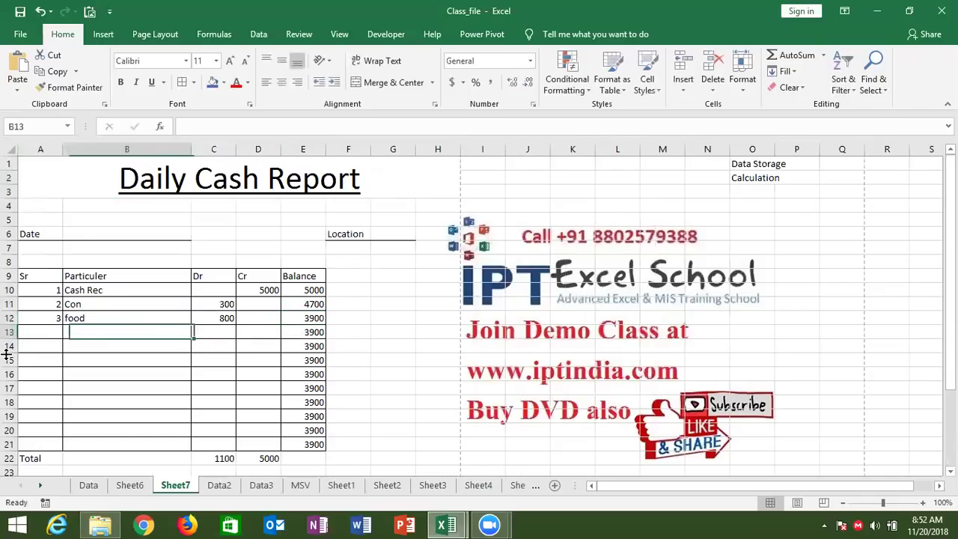
key("Left")
key("F2")
type("4")
key("Tab")
type("Ca")
key("Tab")
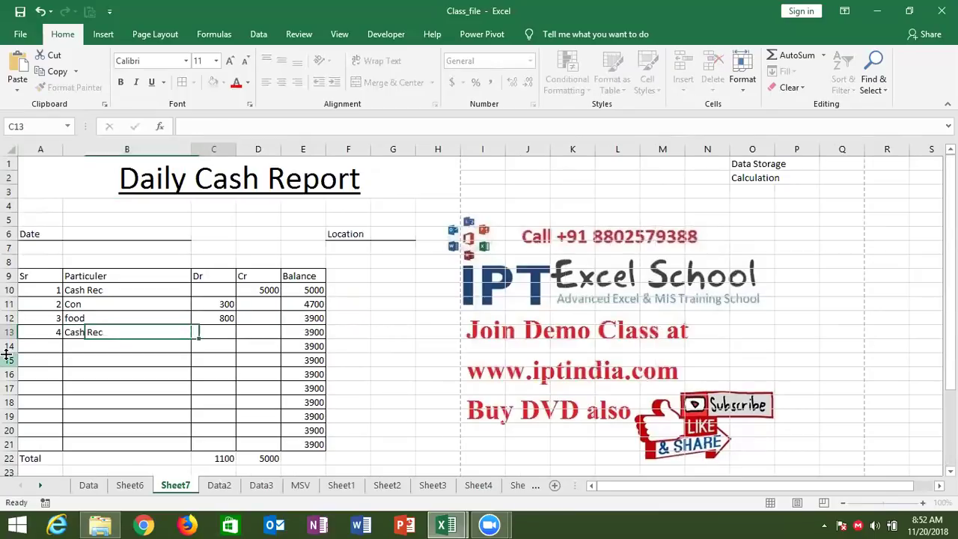
type("25")
key("Escape")
key("Tab")
type("2500")
key("Tab")
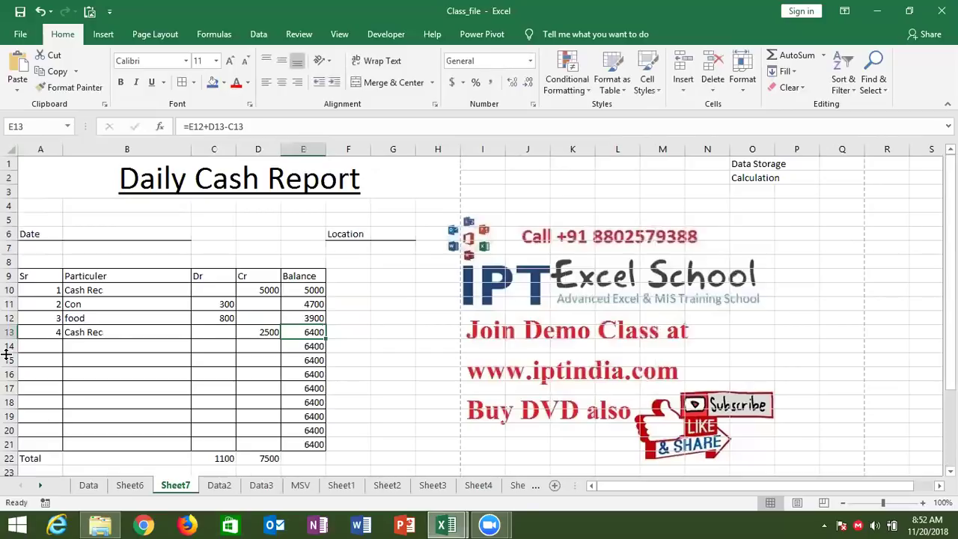
key("Up")
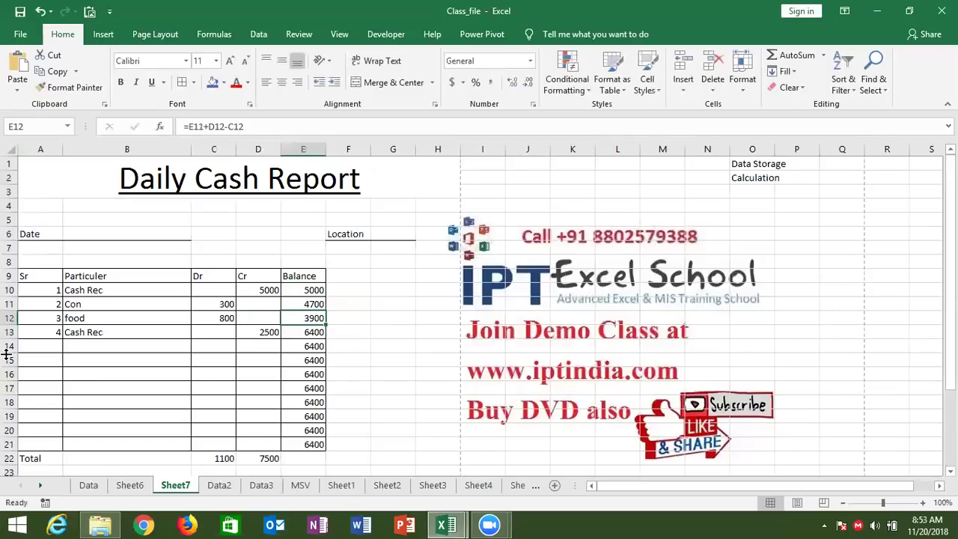
On Sheet6, enter 5000 in cell H5.
left_click(146, 485)
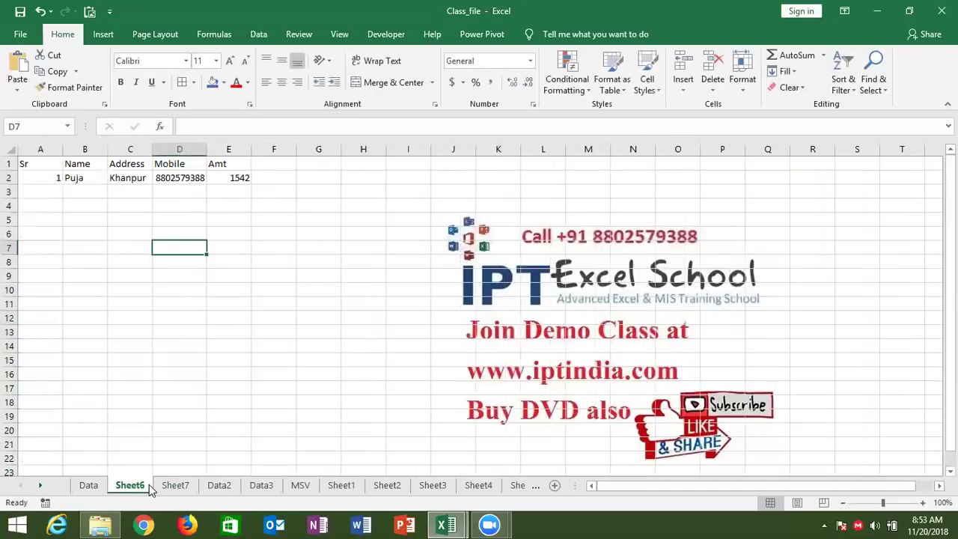
left_click(234, 149)
left_click_drag(233, 149, 41, 149)
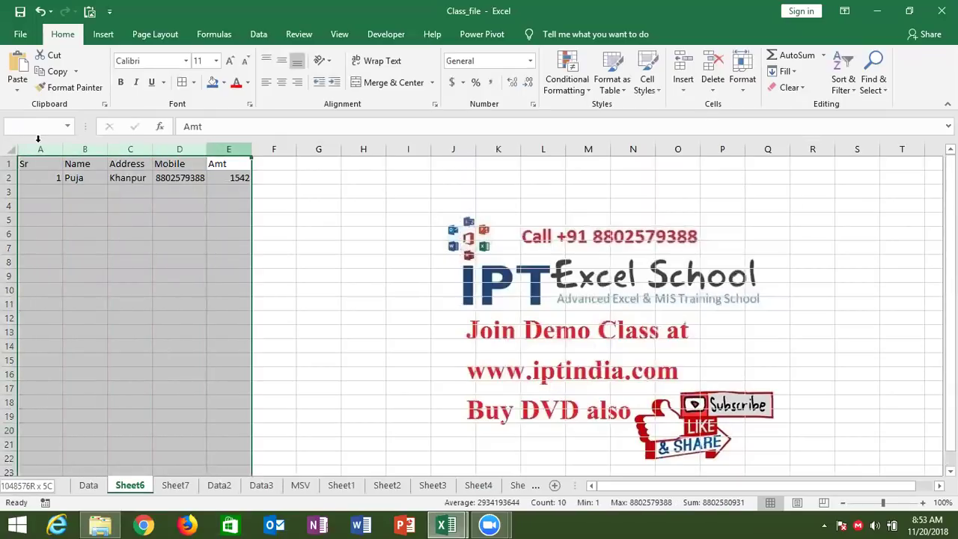
left_click(375, 221)
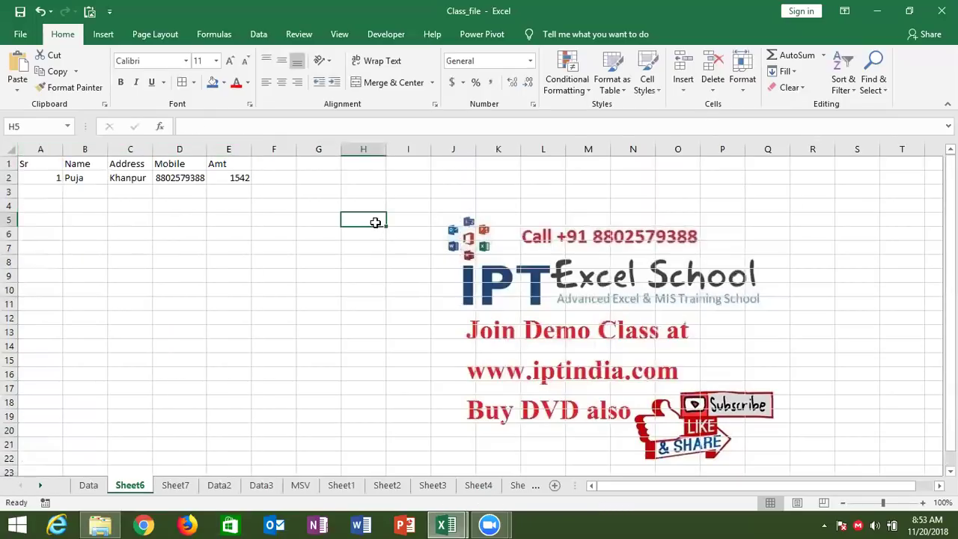
type("5000")
key("Tab")
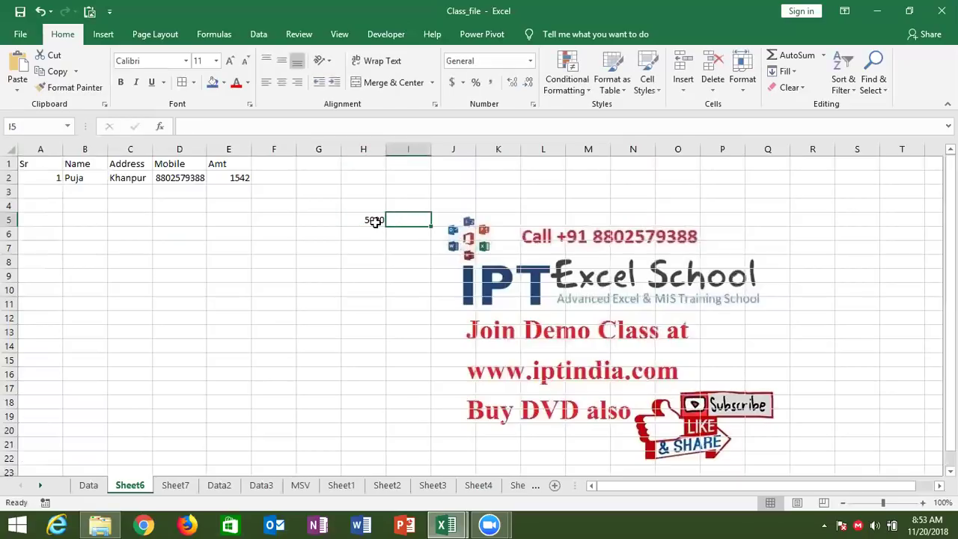
Enter =H5*30% in I5, which shows 1500.
type("=")
left_click(371, 220)
type("*30%")
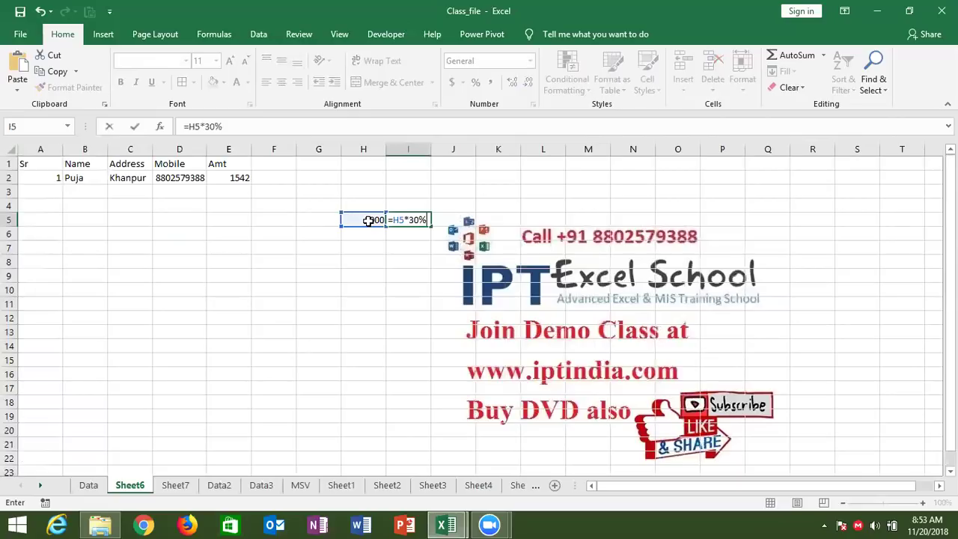
key("Return")
key("Up")
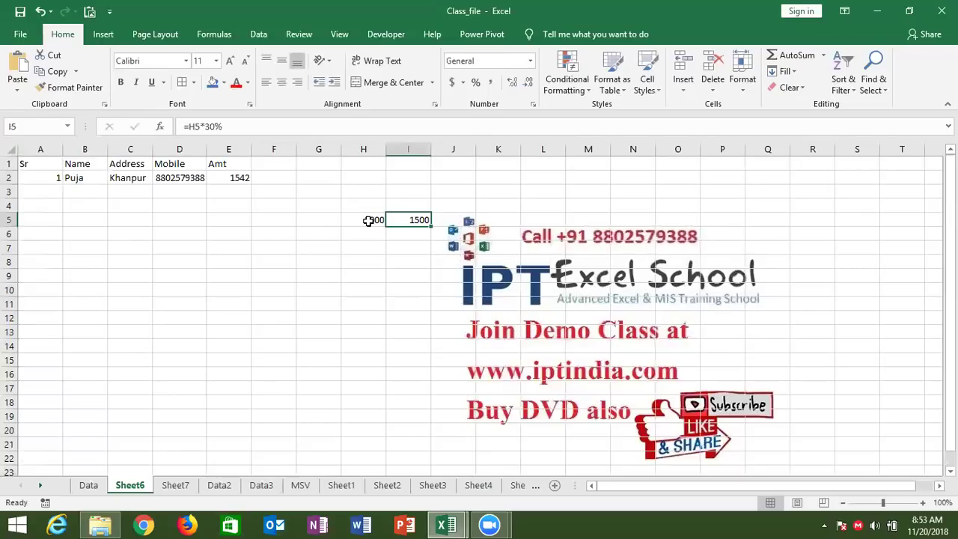
On Sheet7, enter 'Analysis' in cell O3 below Calculation, then switch to the Data sheet.
left_click(185, 486)
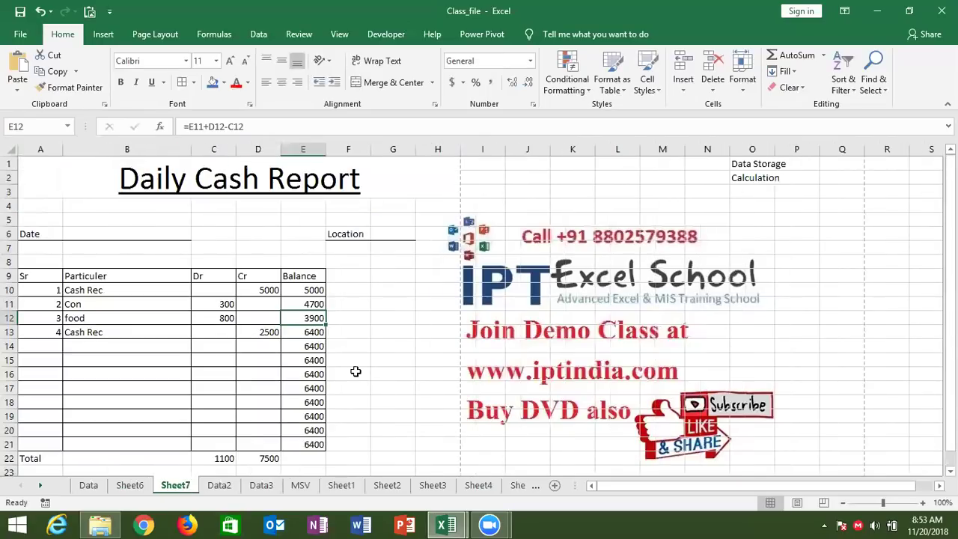
left_click(760, 188)
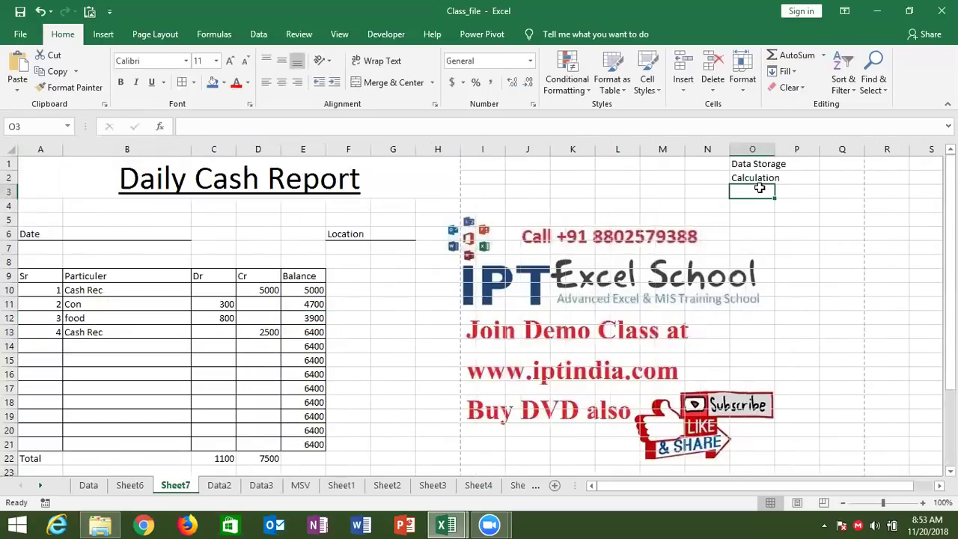
type("Analysis")
key("Return")
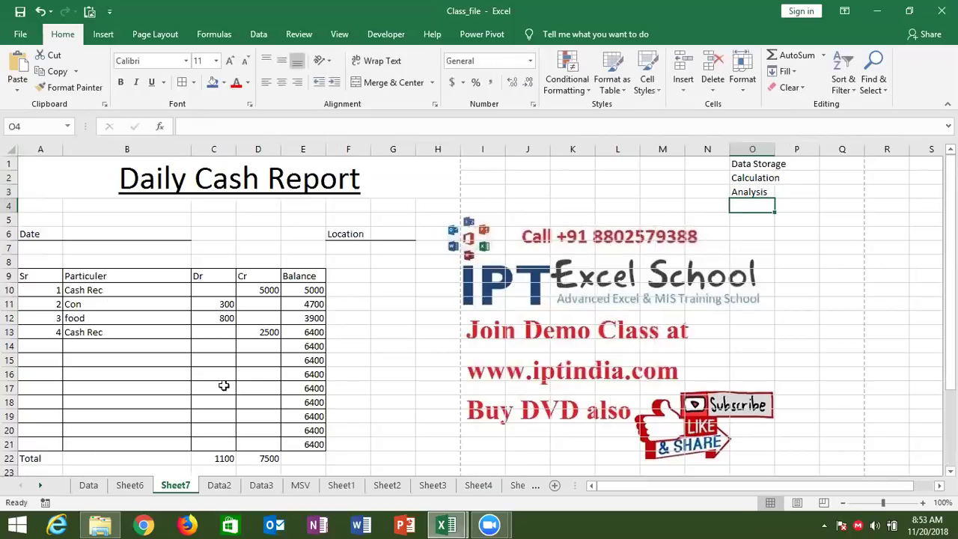
left_click(89, 489)
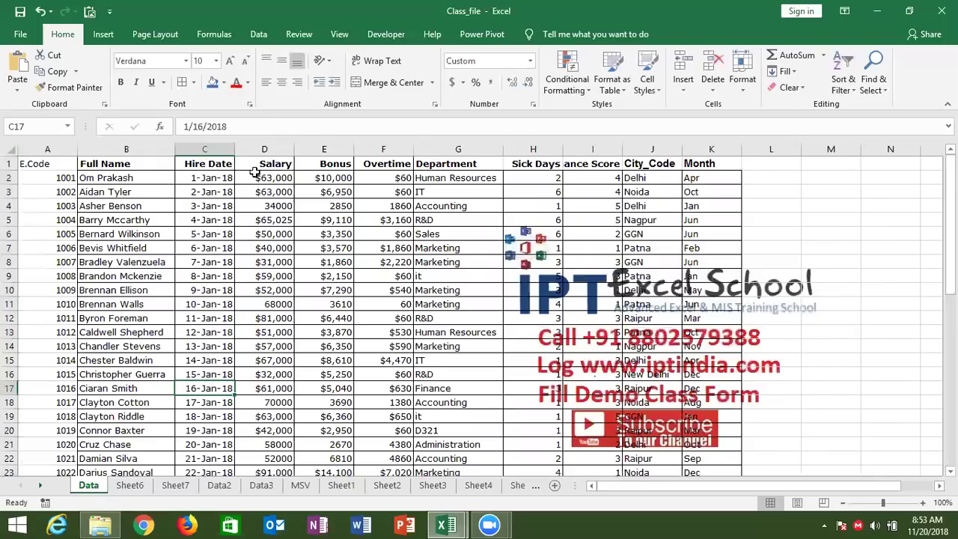
left_click(422, 177)
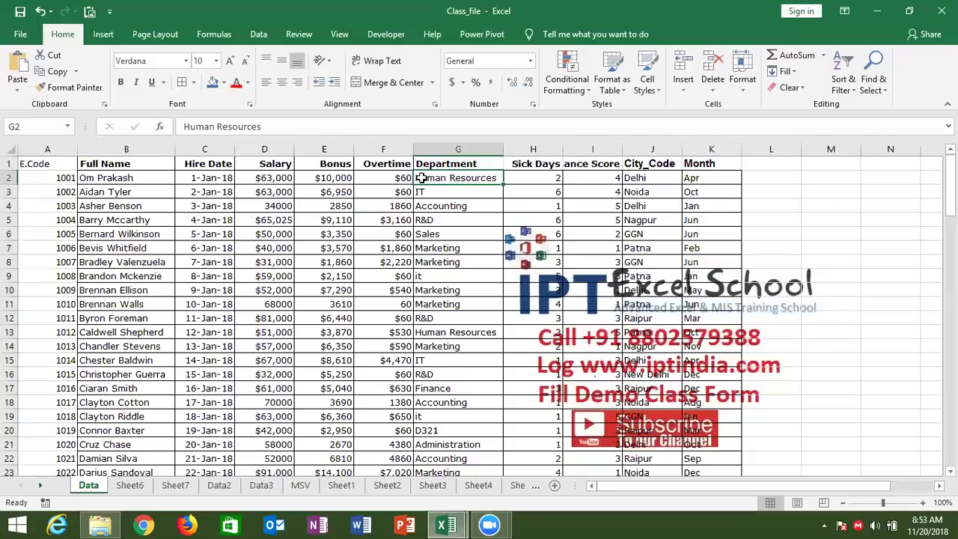
left_click(704, 177)
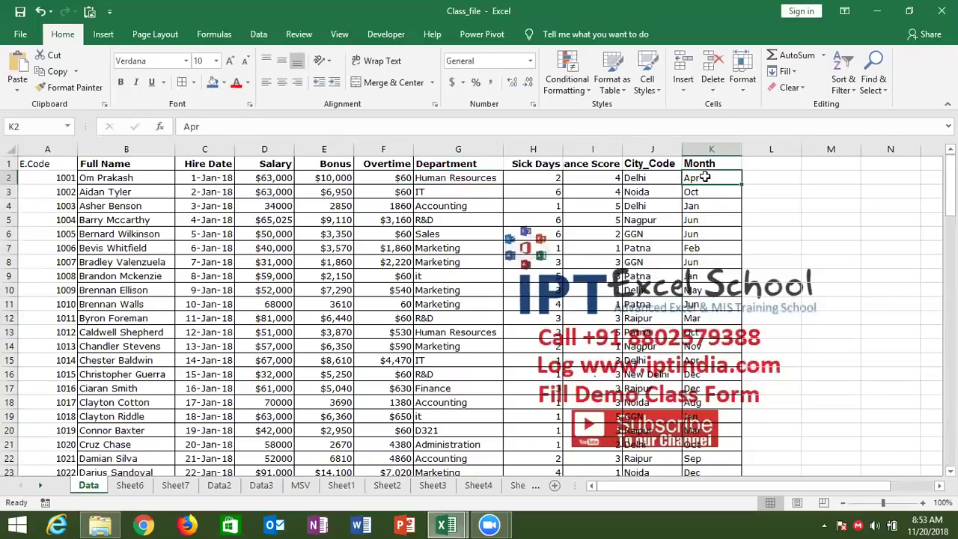
left_click(642, 180)
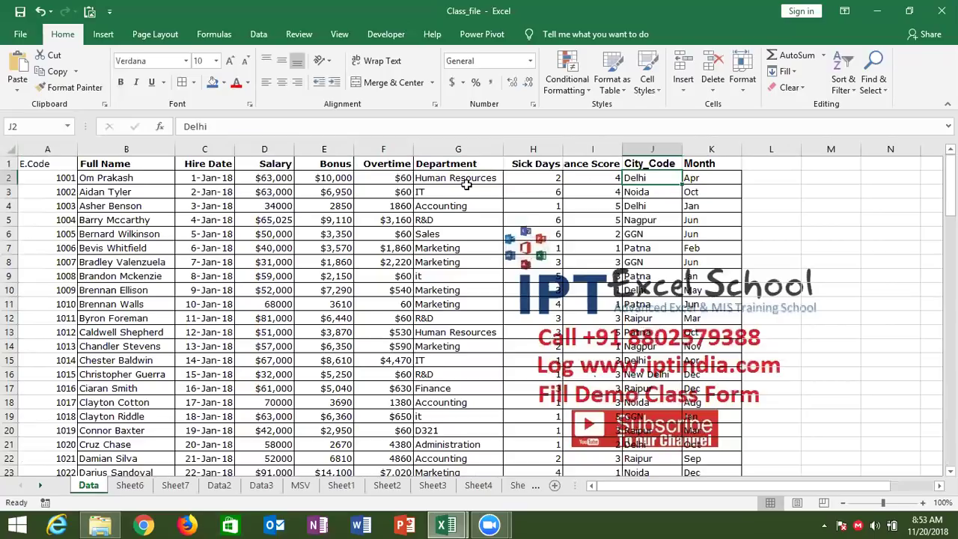
left_click(458, 150)
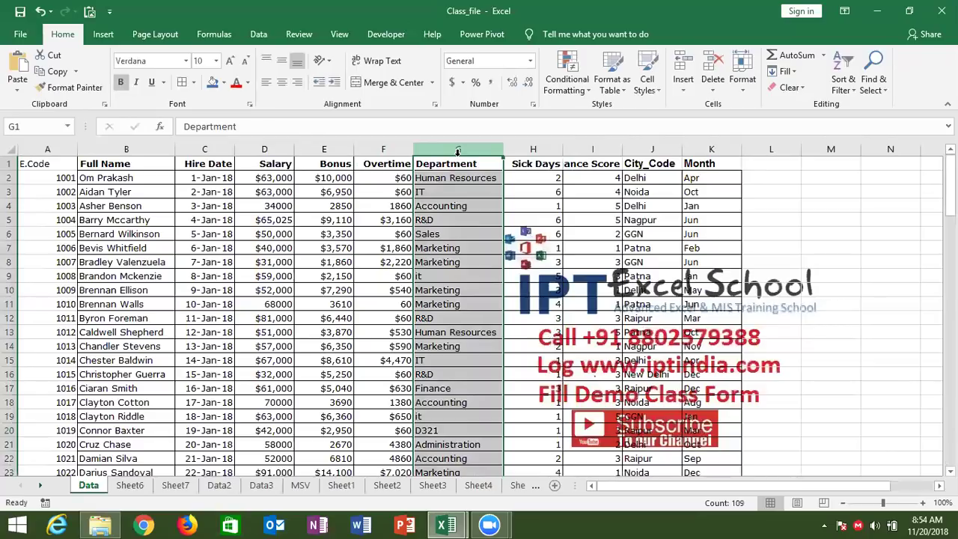
left_click(442, 193)
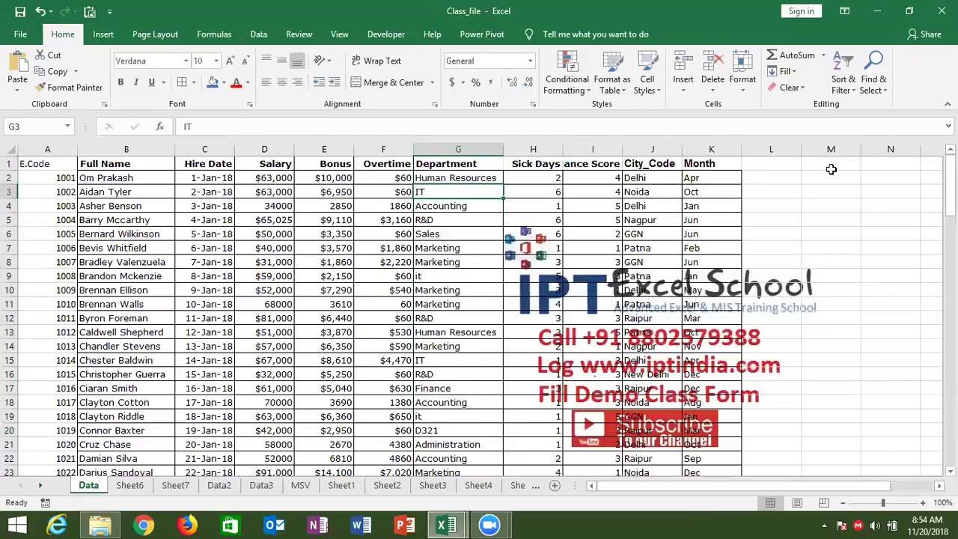
left_click(807, 189)
type("10")
key("Tab")
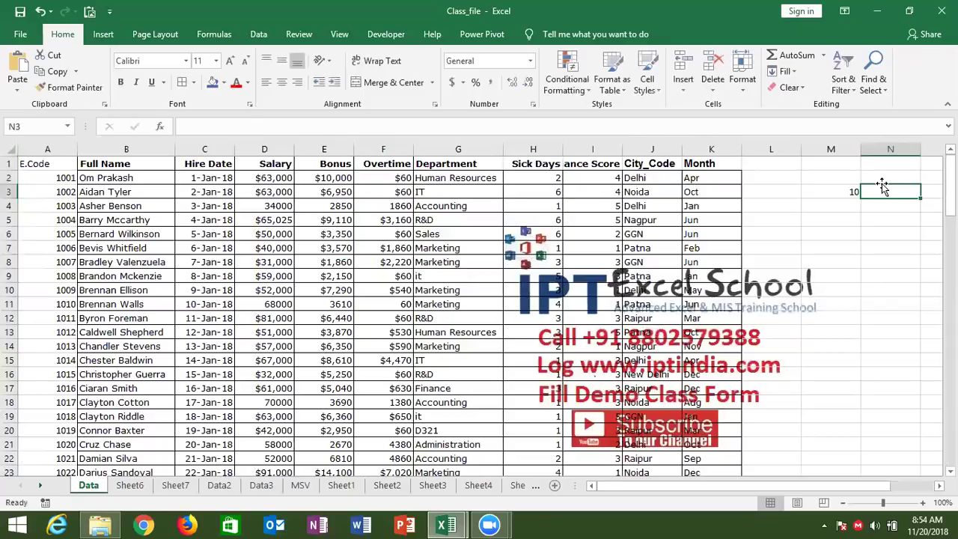
key("Left")
key("Delete")
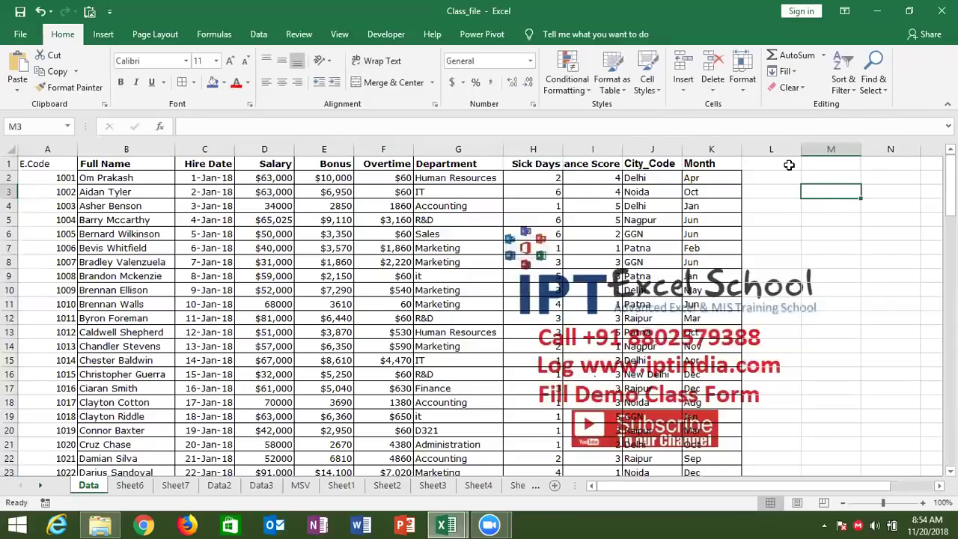
left_click(67, 162)
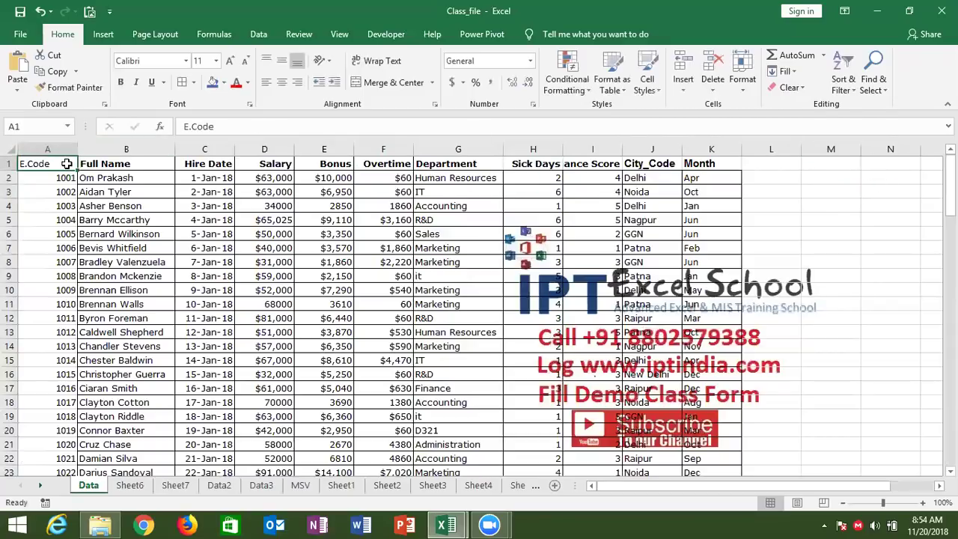
left_click(103, 34)
Create a pivot table with Salary in Values, summarized as Average of Salary.
left_click(23, 72)
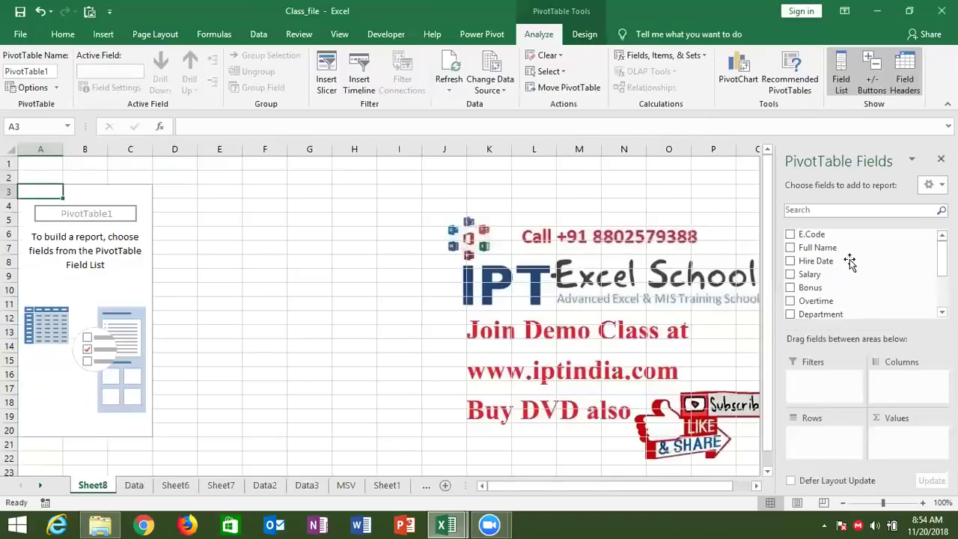
left_click_drag(861, 276, 909, 432)
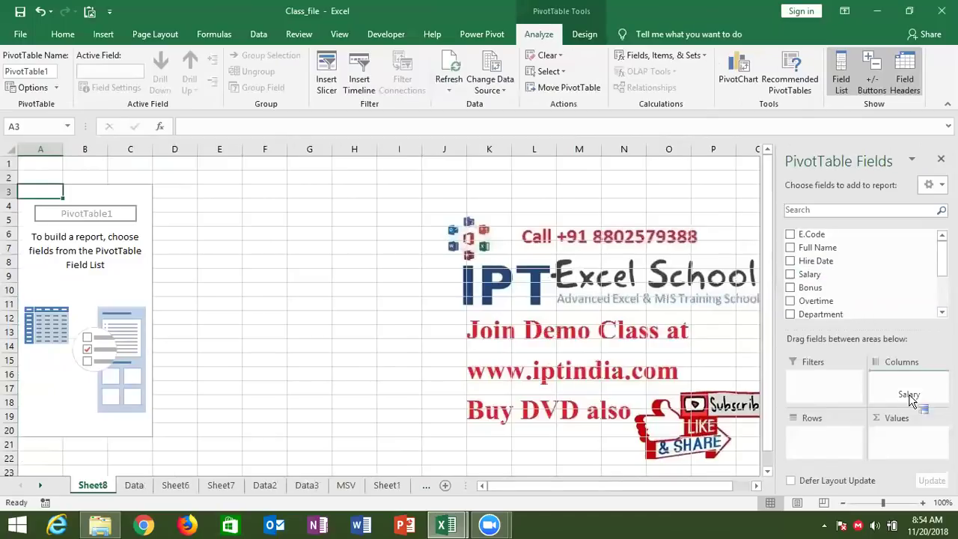
left_click(926, 431)
left_click(926, 430)
left_click(413, 240)
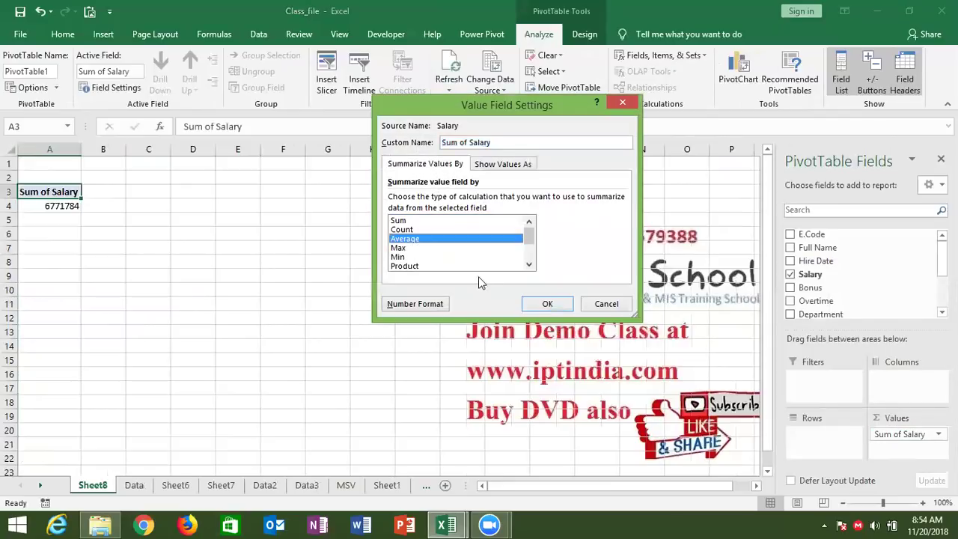
left_click(545, 305)
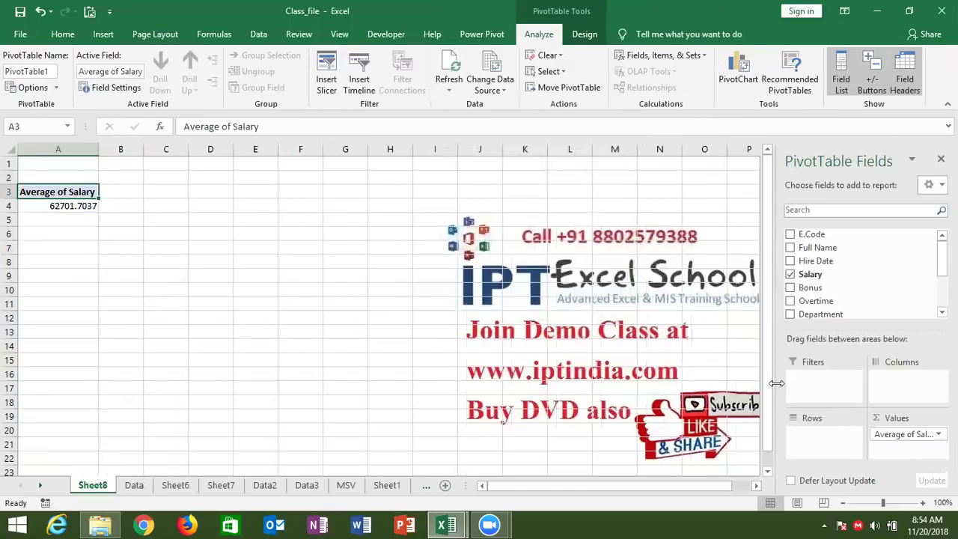
Add Department to the pivot's rows and check the IT average salary in B4.
scroll(860, 284, "down", 1)
scroll(861, 285, "down", 2)
scroll(861, 285, "down", 1)
left_click_drag(851, 258, 838, 438)
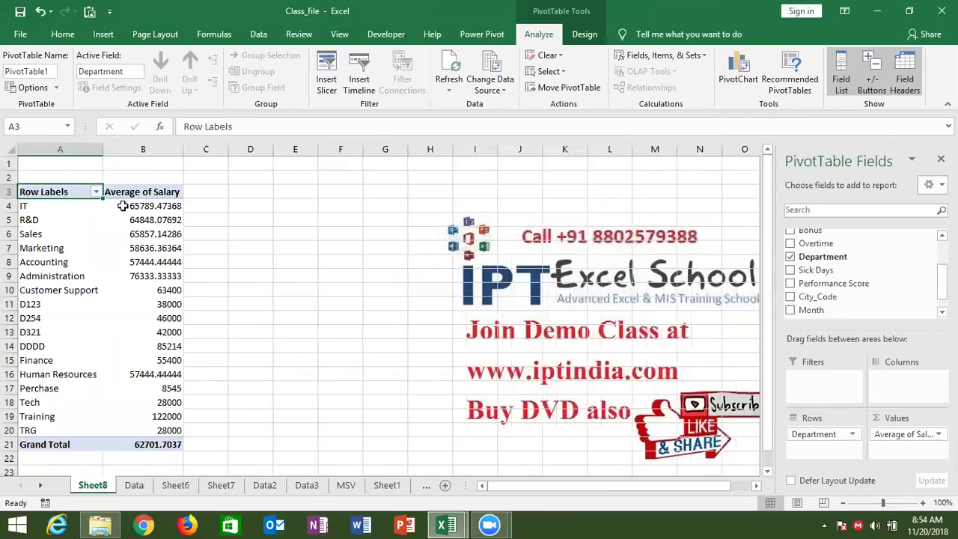
left_click(122, 206)
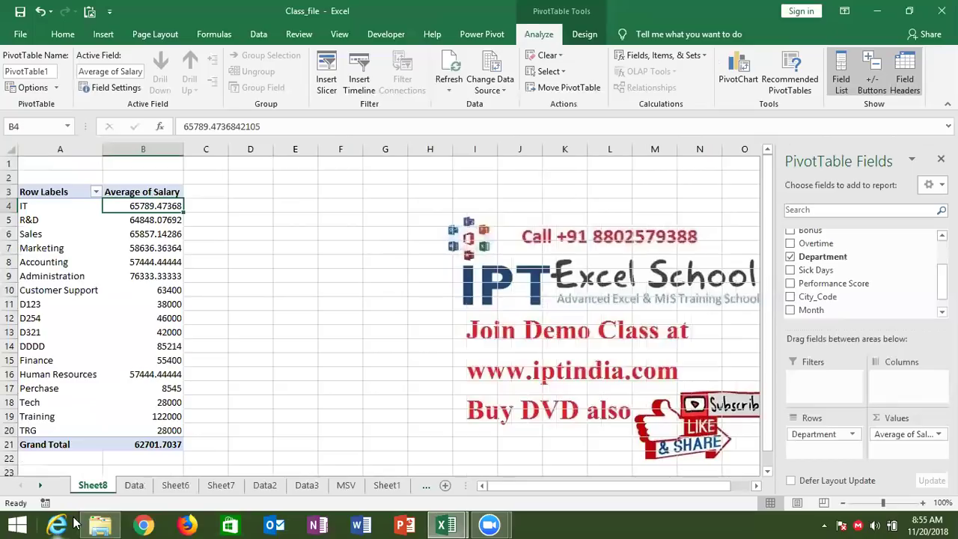
Enter 'Repersention' in Sheet7 cell O4 beneath Analysis.
left_click(178, 488)
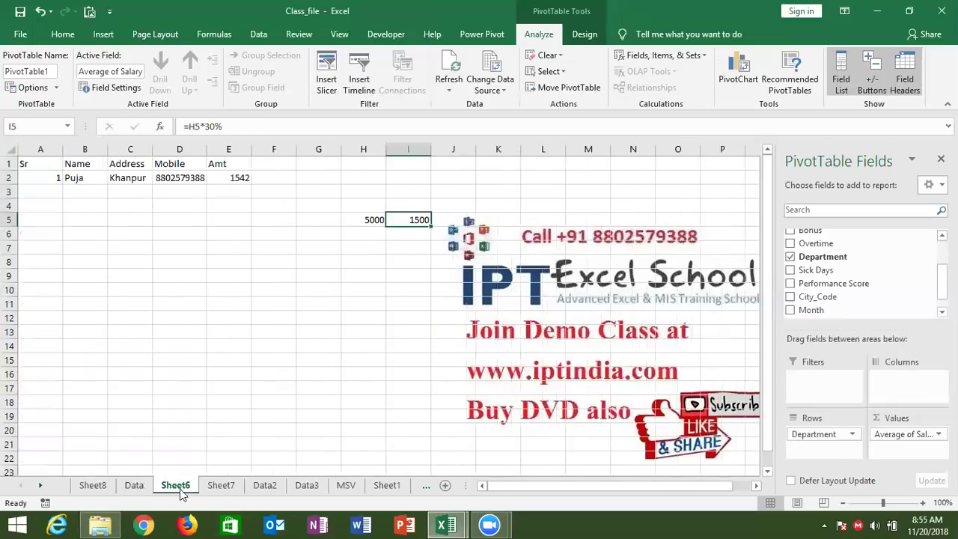
left_click(234, 487)
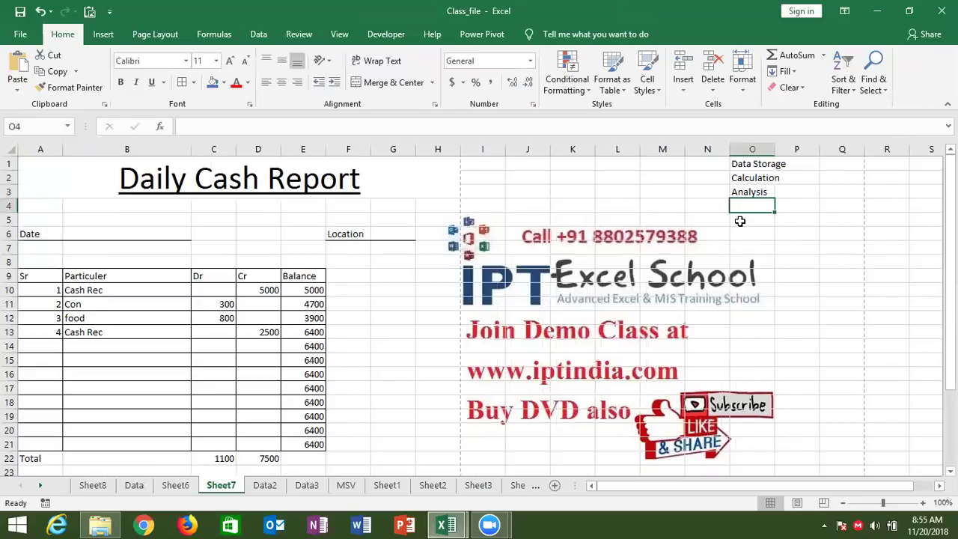
type("Re")
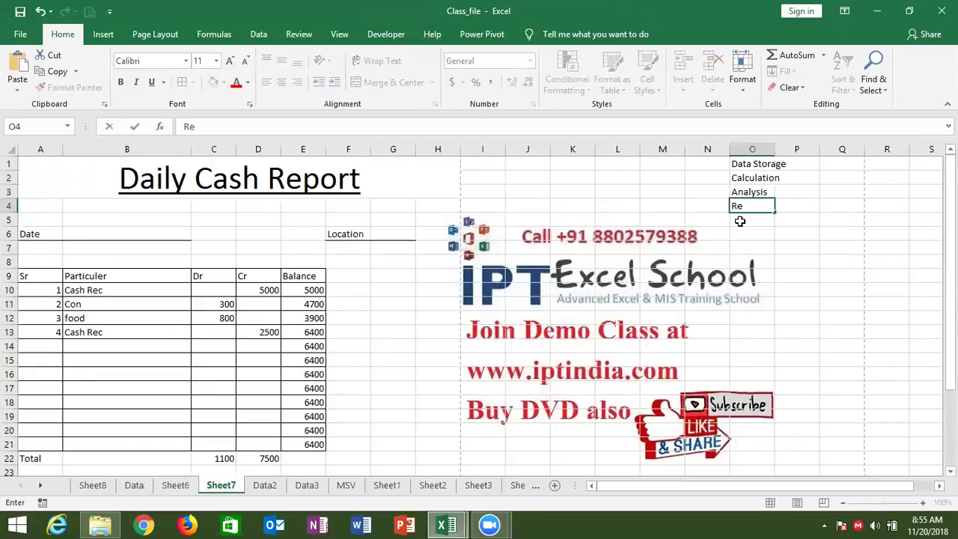
type("persent")
type("ion")
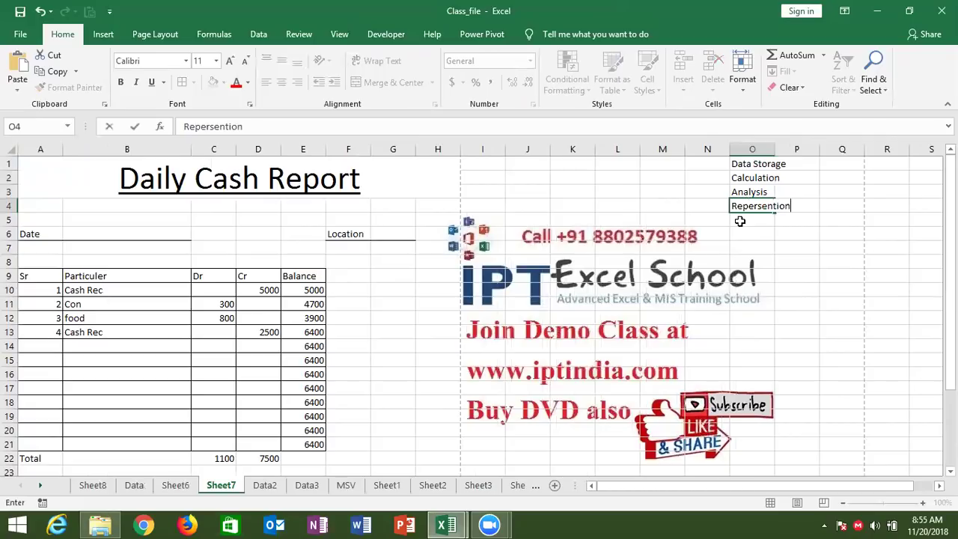
key("Return")
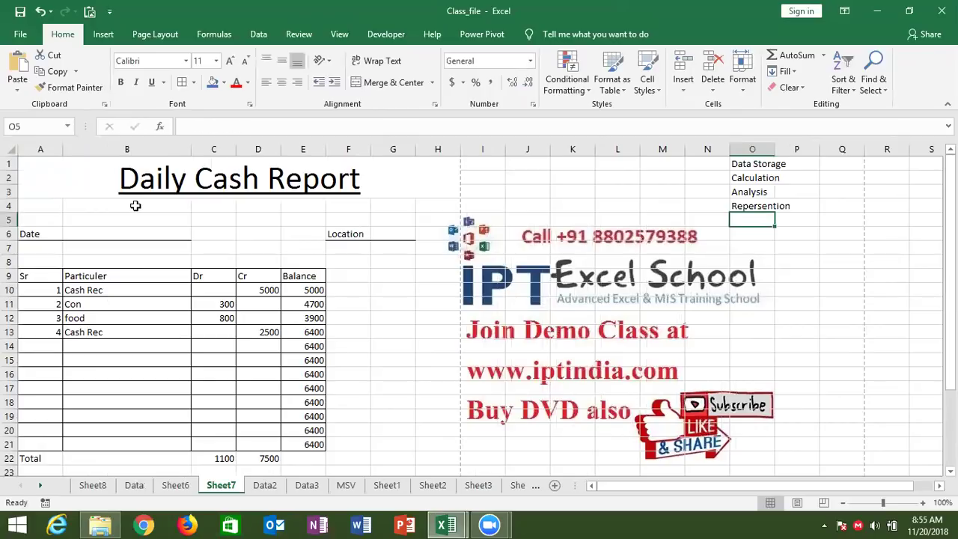
key("Up")
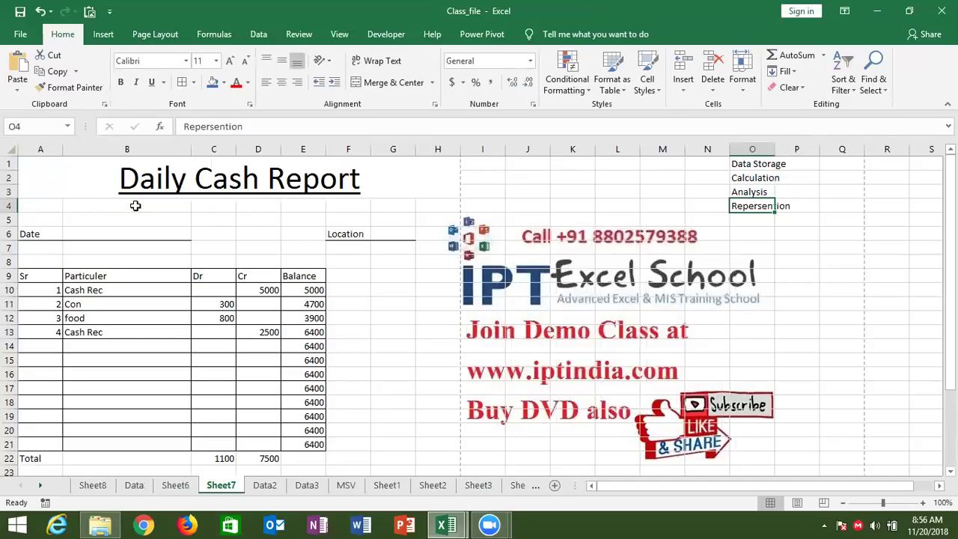
Enter 'Sharing' in cell O5, replacing a mistyped entry, to complete the list.
key("Return")
type("dha")
key("BackSpace")
key("BackSpace")
key("BackSpace")
type("Sharing")
key("Return")
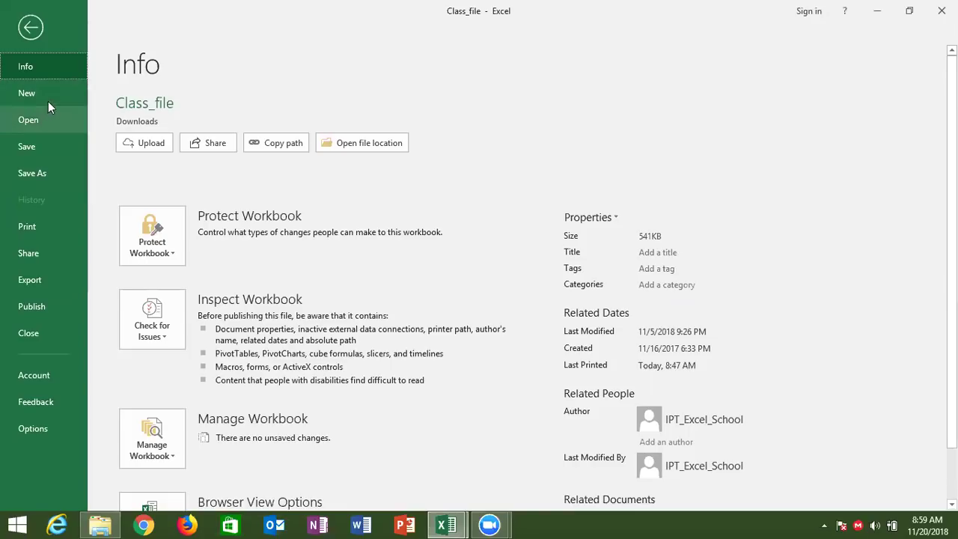
left_click(31, 28)
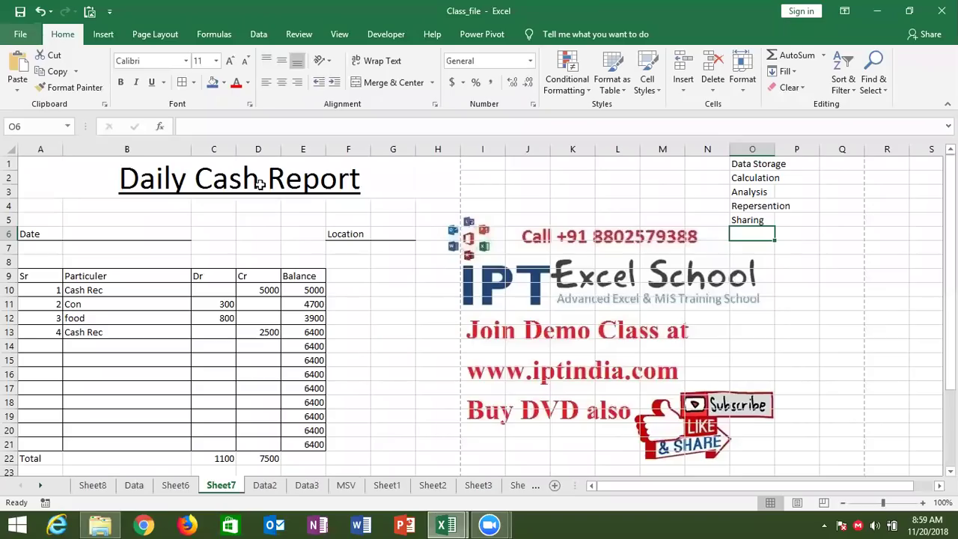
left_click(355, 219)
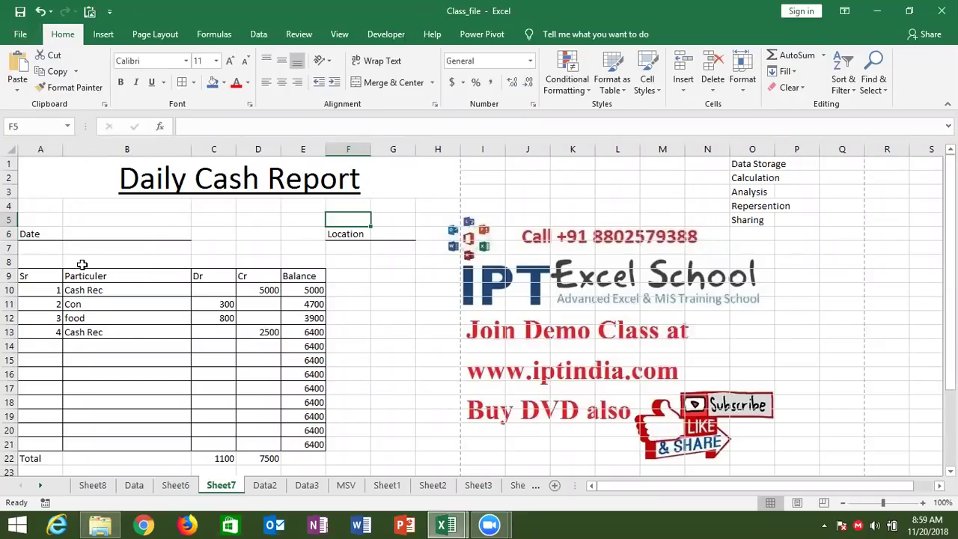
left_click(21, 34)
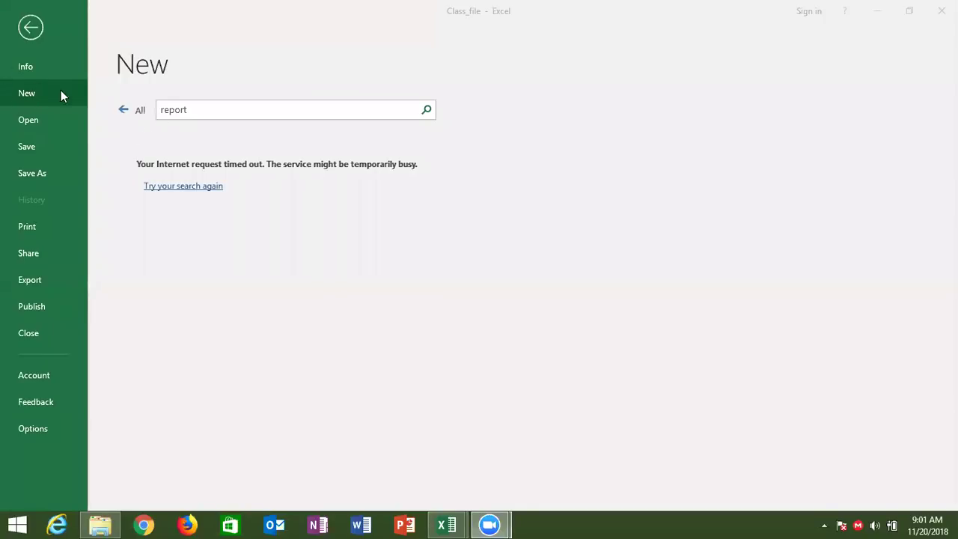
Leave the failed template search and reload the featured new-workbook templates.
left_click(122, 110)
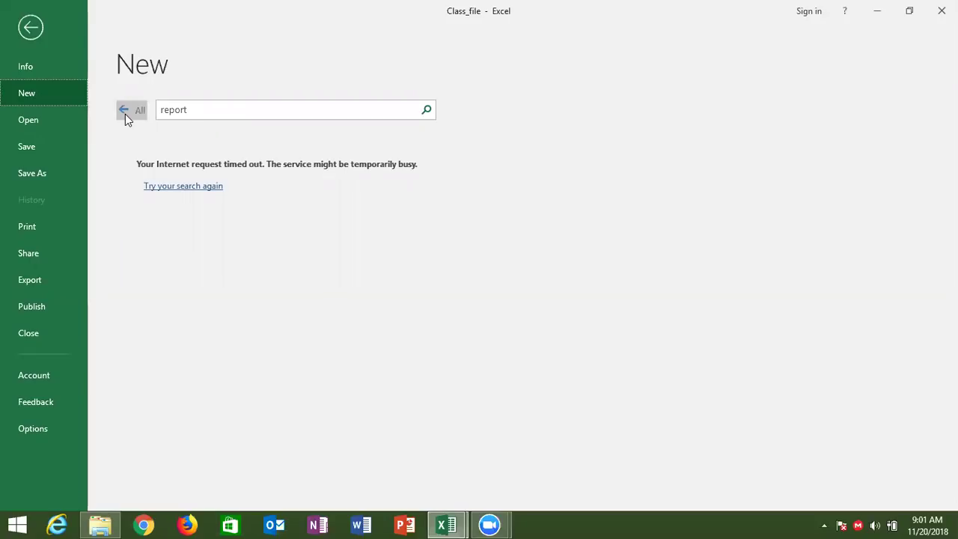
left_click(125, 114)
left_click(34, 74)
left_click(35, 88)
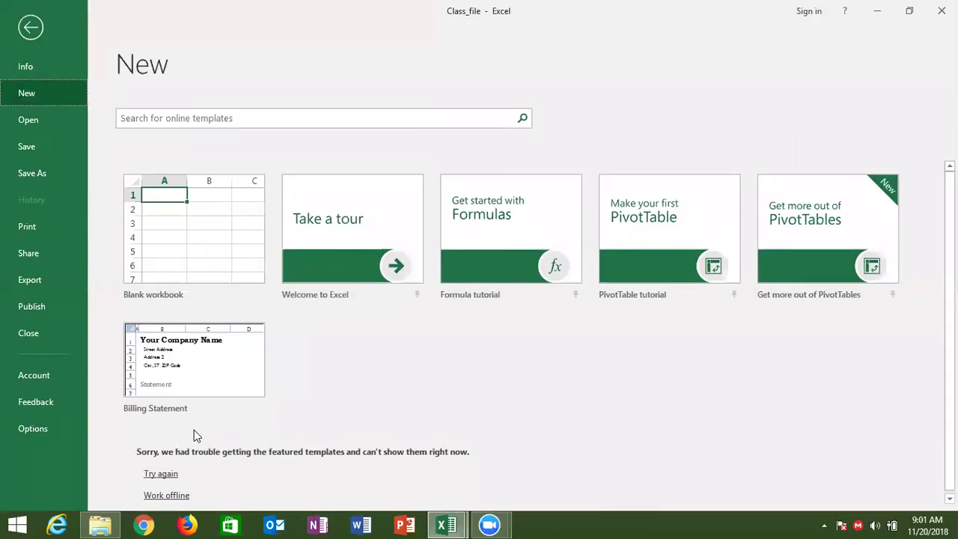
left_click(155, 476)
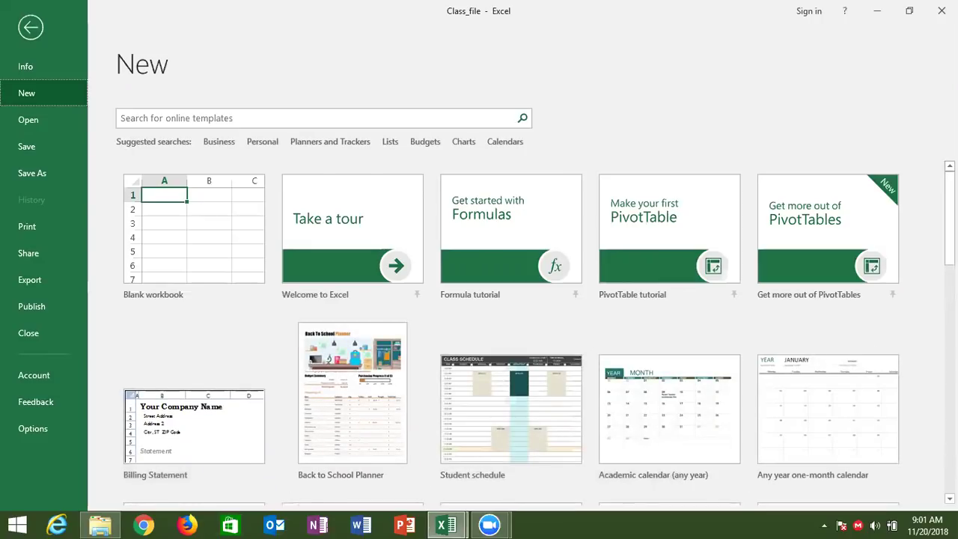
Browse the template gallery, then return to the Sheet7 Daily Cash Report and select cell C8.
scroll(538, 332, "down", 3)
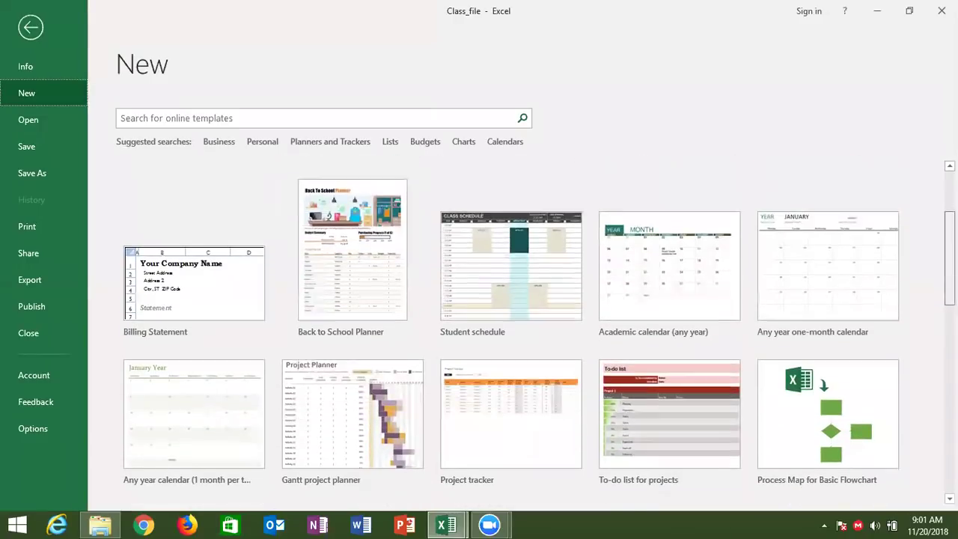
scroll(539, 332, "down", 2)
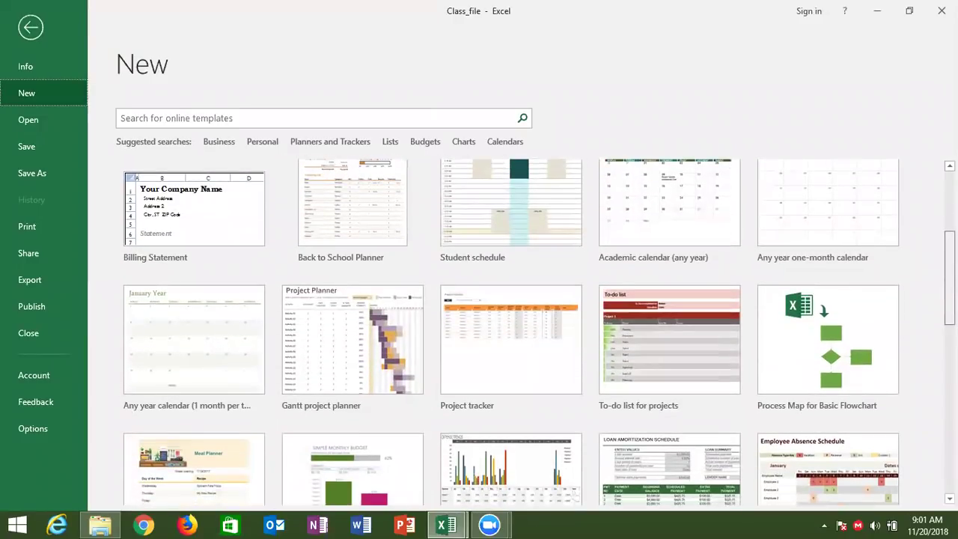
scroll(539, 333, "down", 1)
scroll(268, 171, "down", 1)
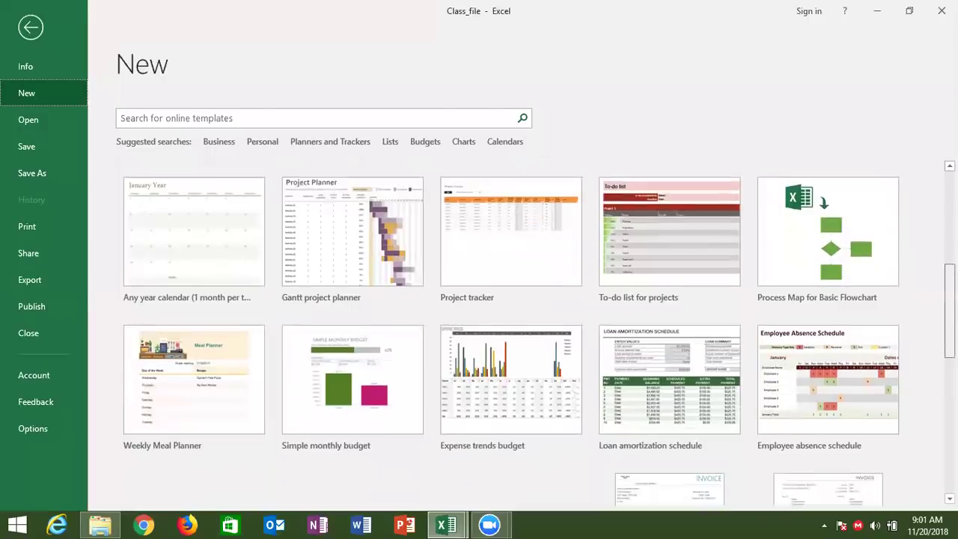
scroll(268, 171, "down", 4)
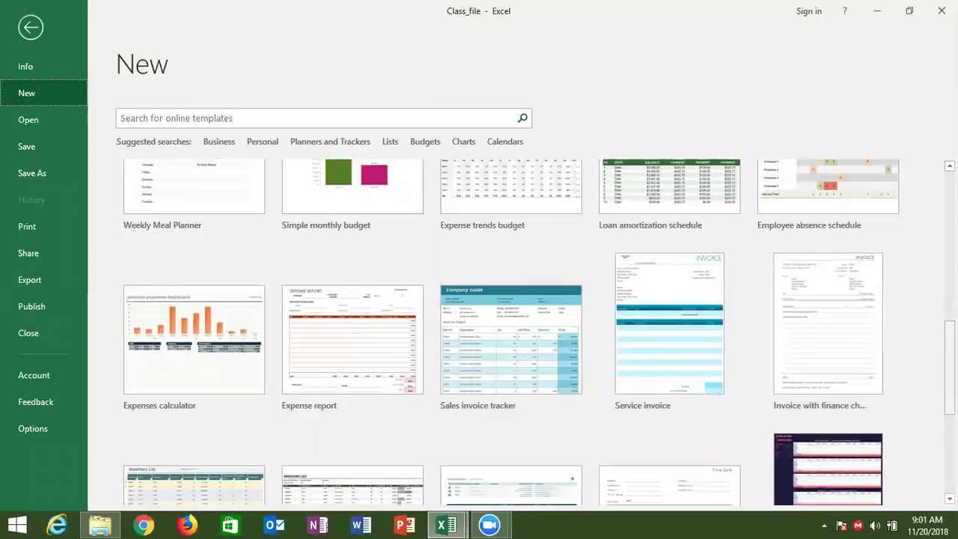
scroll(511, 337, "down", 4)
scroll(930, 487, "down", 2)
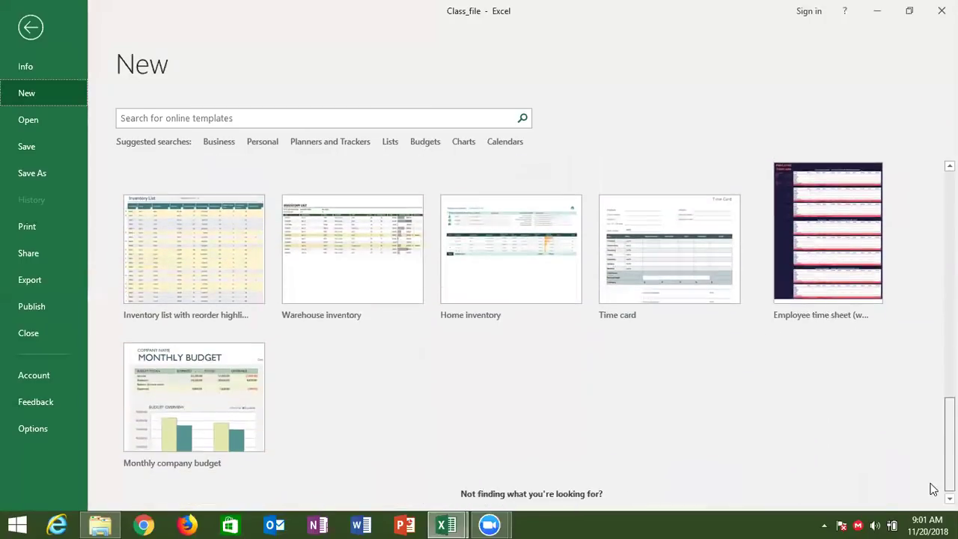
scroll(930, 487, "up", 3)
scroll(930, 487, "up", 3)
scroll(538, 332, "up", 1)
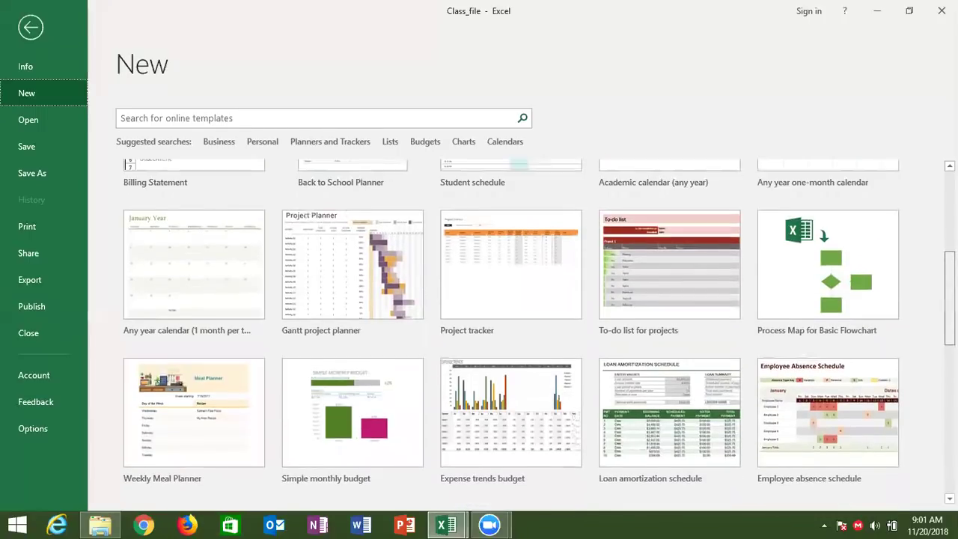
scroll(539, 332, "up", 1)
scroll(932, 294, "up", 1)
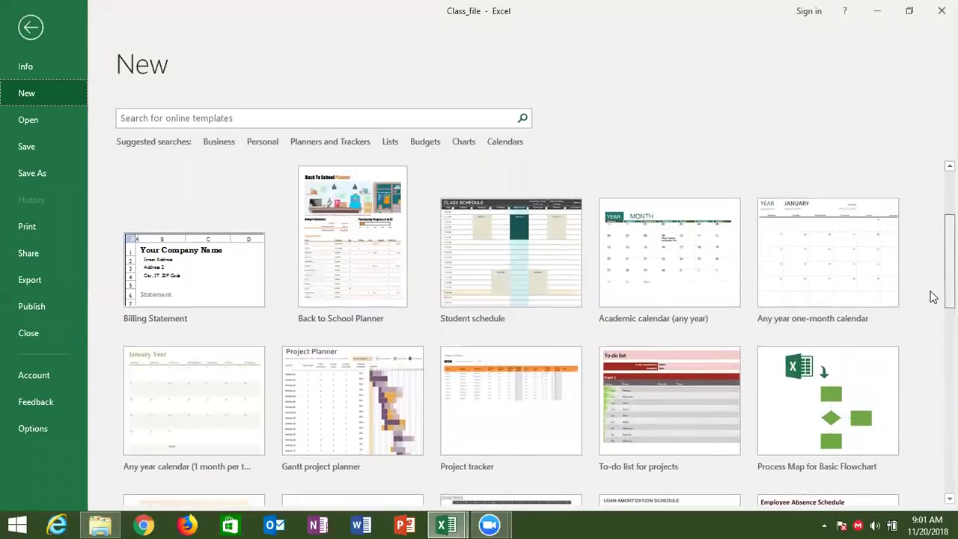
scroll(926, 278, "up", 1)
scroll(925, 281, "up", 1)
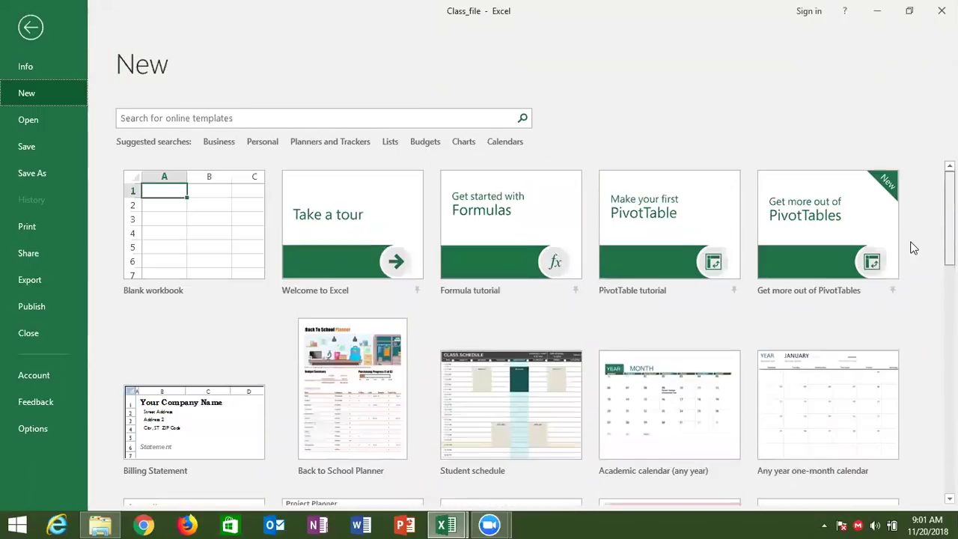
scroll(910, 297, "down", 2)
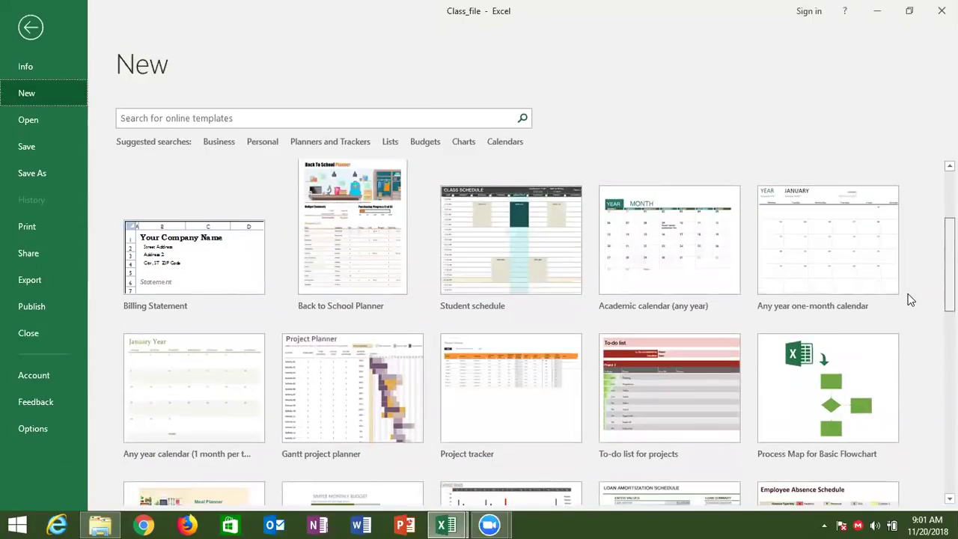
scroll(909, 315, "down", 2)
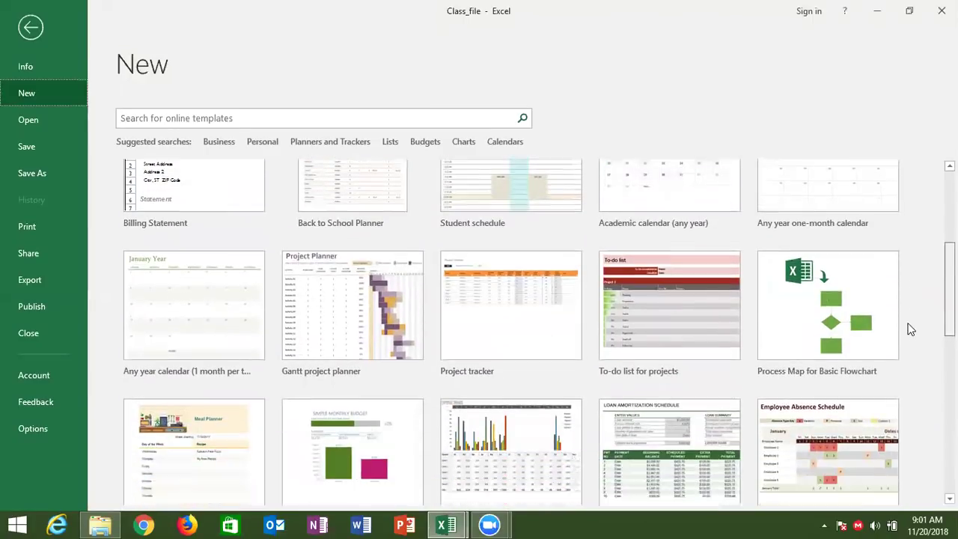
scroll(905, 348, "down", 1)
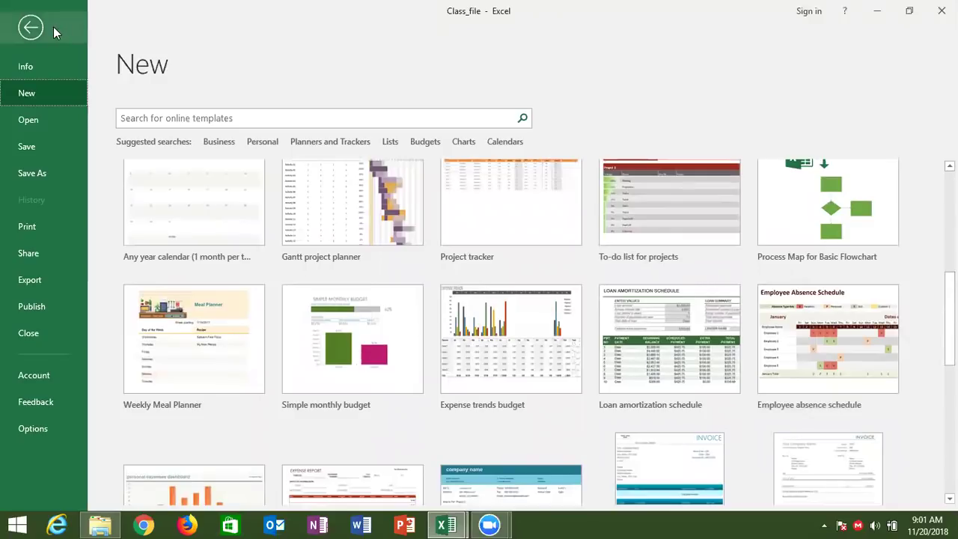
left_click(40, 28)
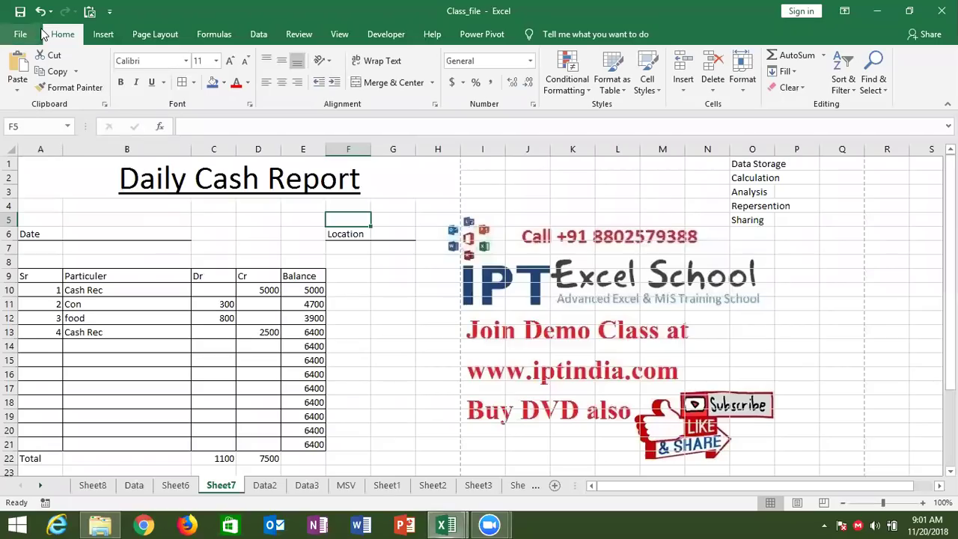
left_click(221, 260)
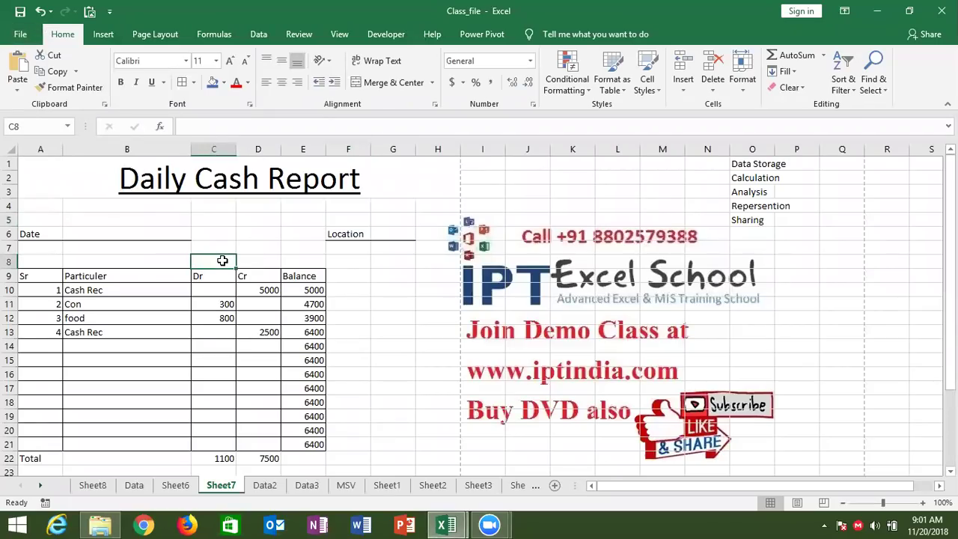
Minimize Excel with Windows+D to reveal the training wallpaper desktop.
key("super+d")
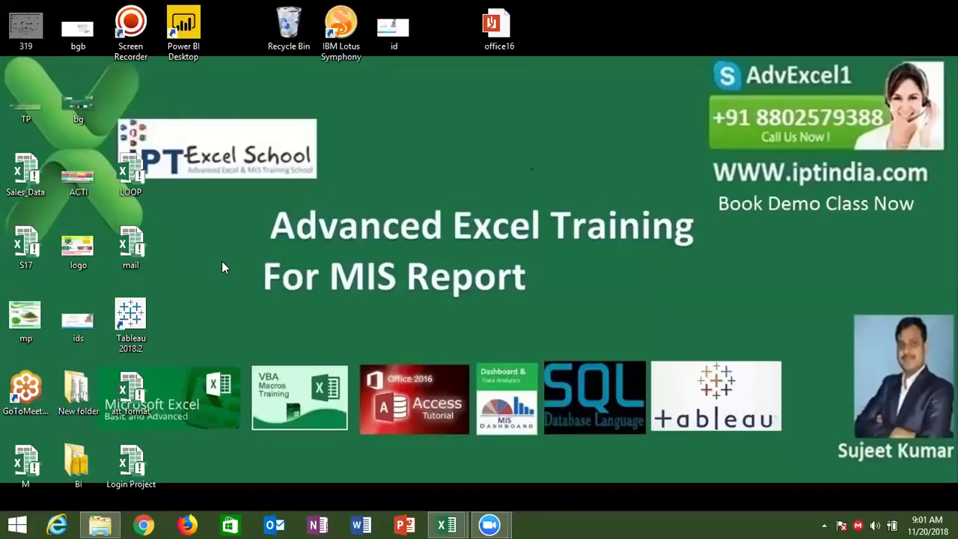